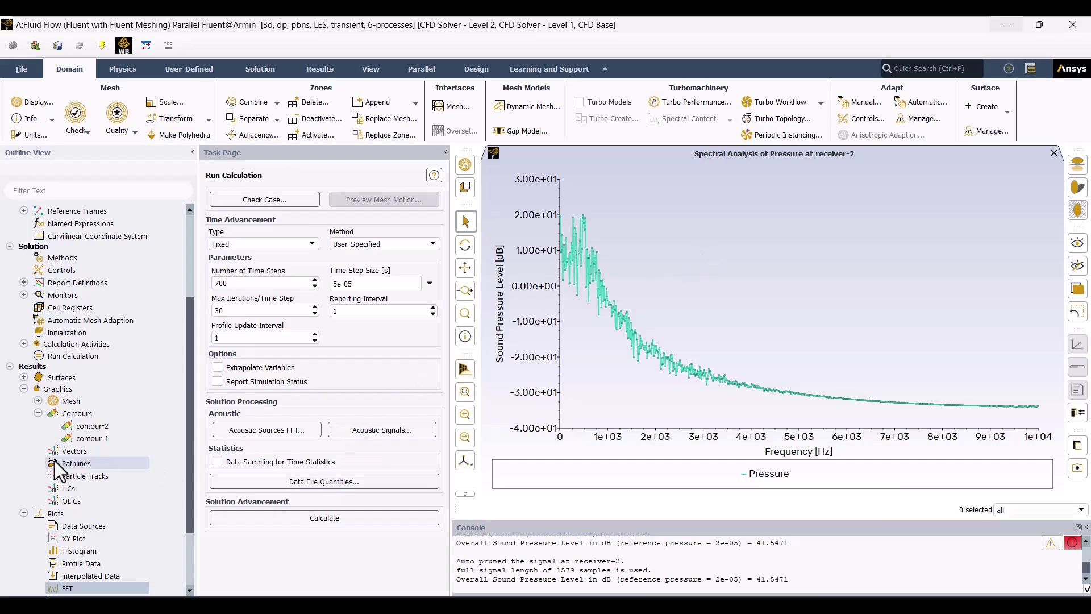
- Display the saved contour-1 velocity magnitude contour on plane-6, then zoom and tilt the view to frame it
left_click(83, 438)
double_click(81, 440)
left_click(296, 571)
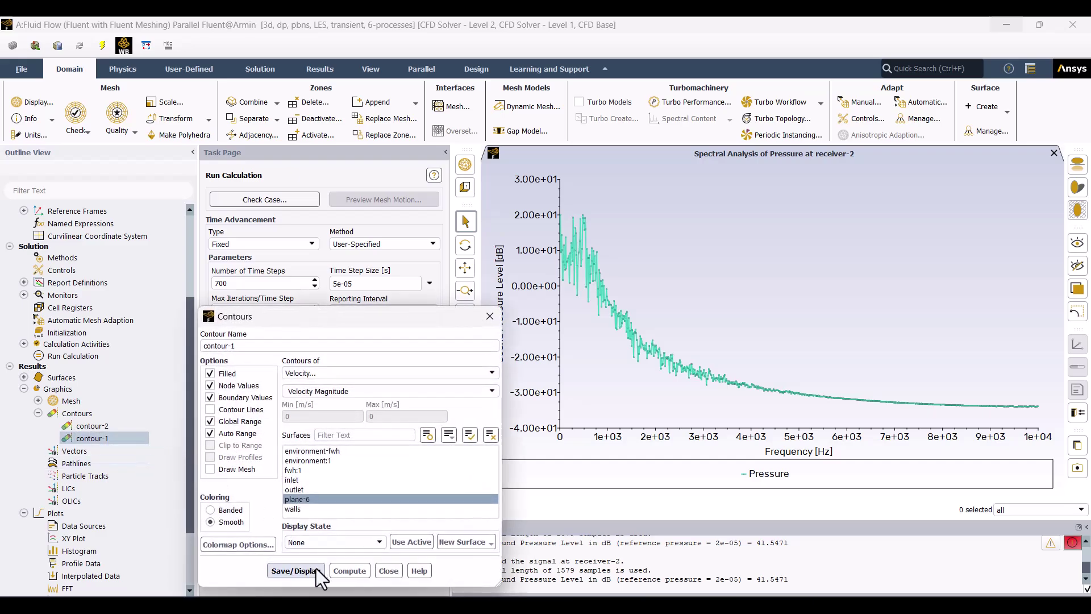
left_click(401, 570)
scroll(579, 410, "down", 3)
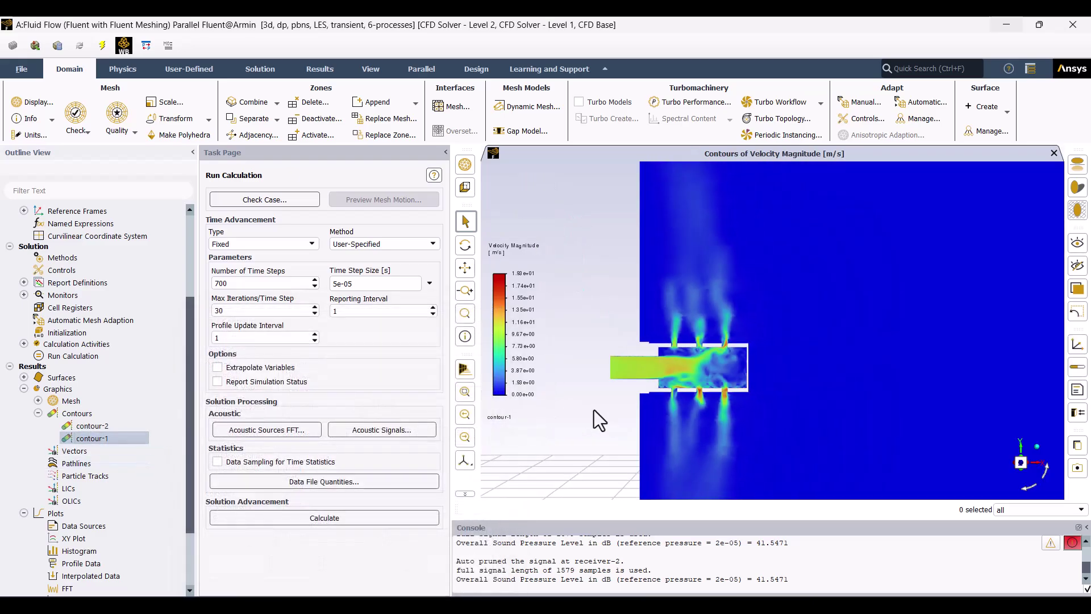
scroll(609, 339, "down", 1)
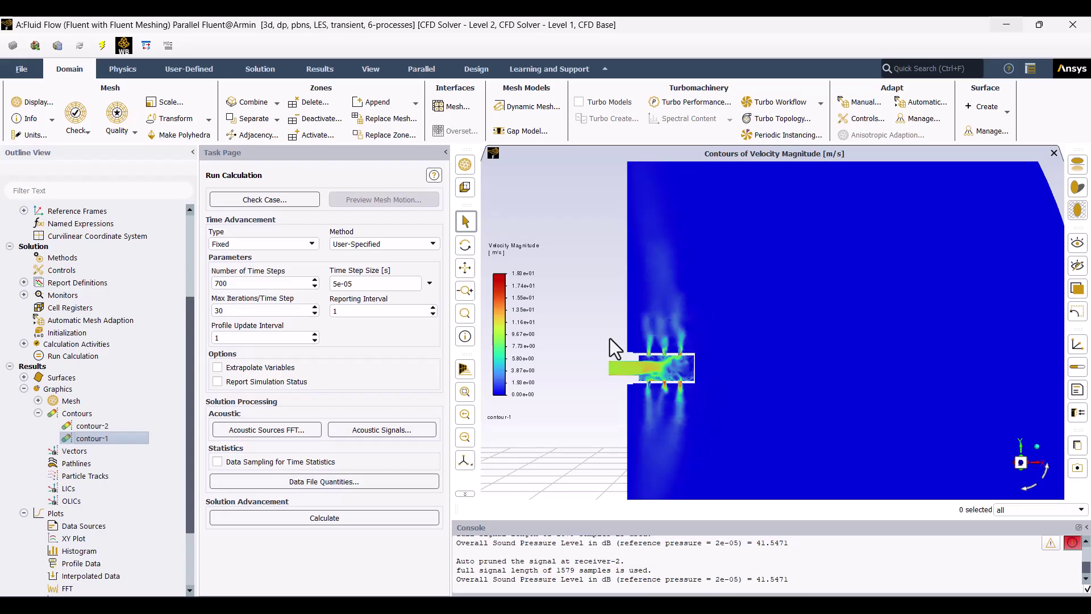
left_click_drag(609, 339, 535, 428)
scroll(135, 358, "up", 3)
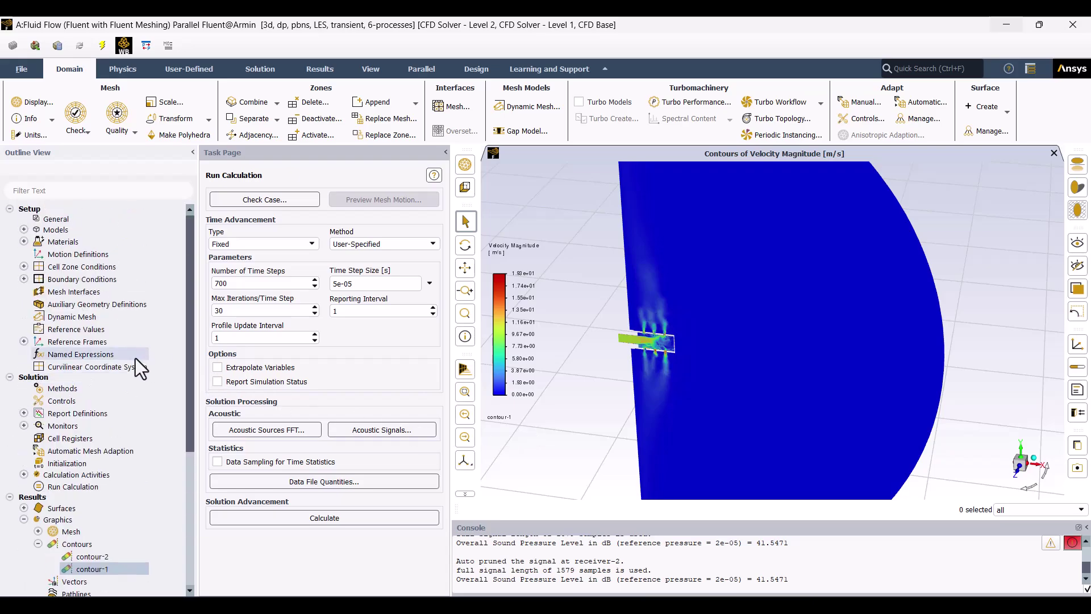
left_click(24, 229)
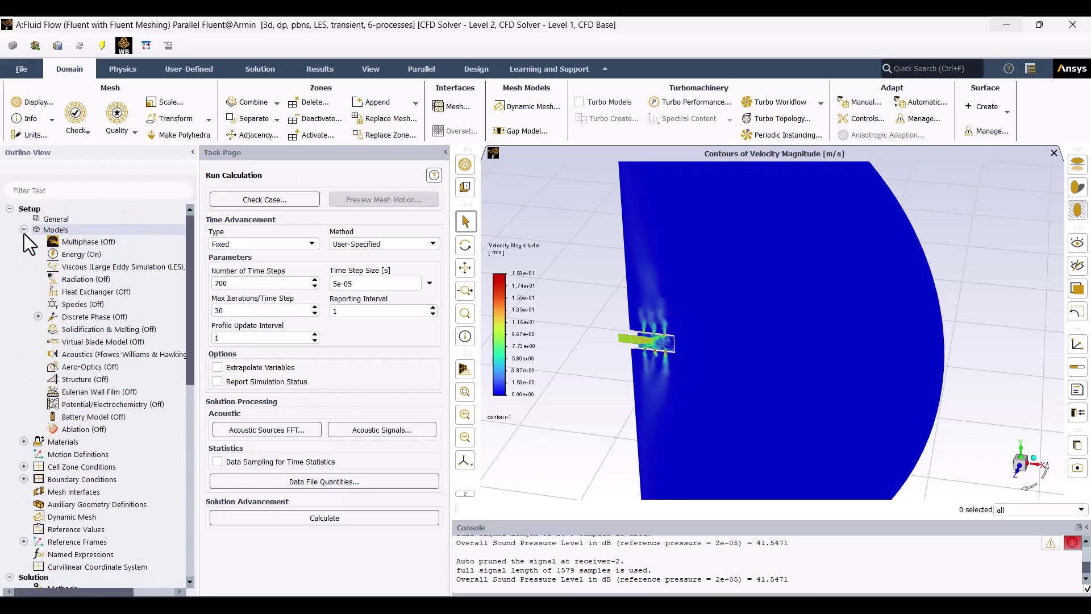
double_click(83, 353)
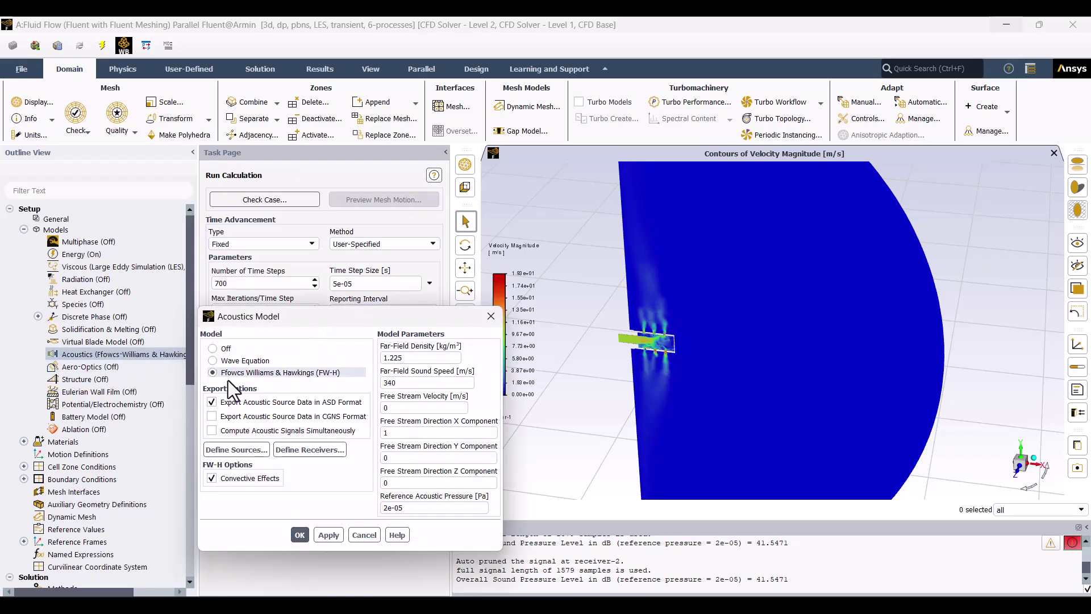
left_click(288, 448)
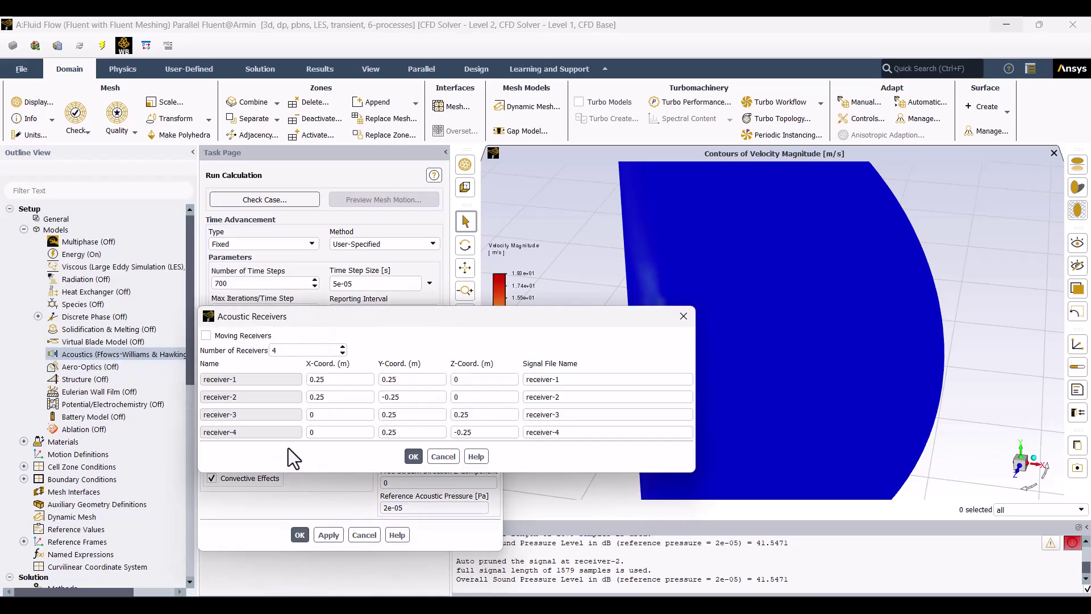
left_click(413, 456)
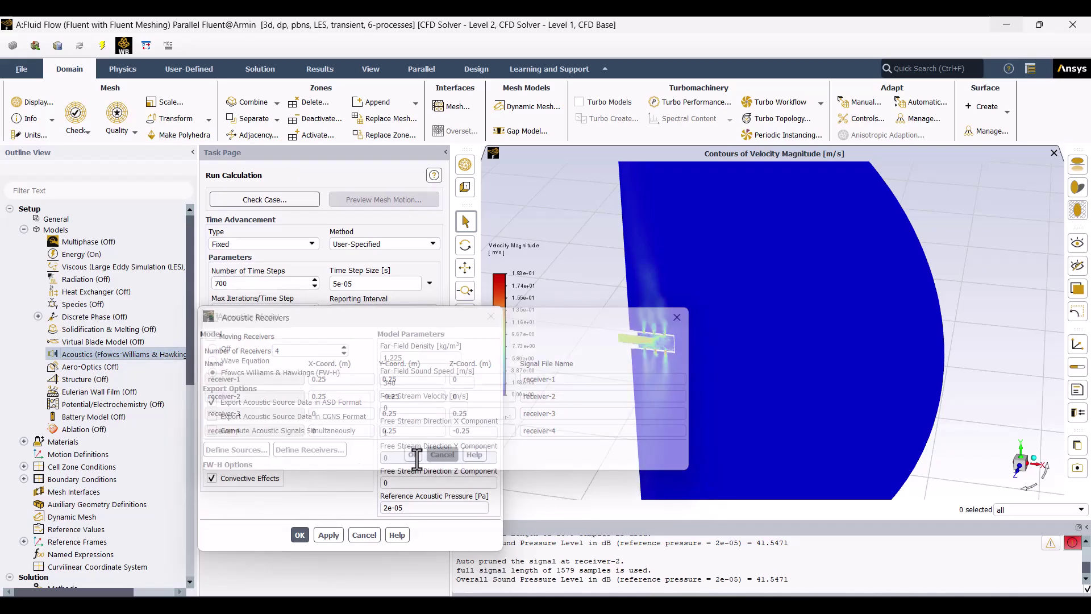
left_click(266, 455)
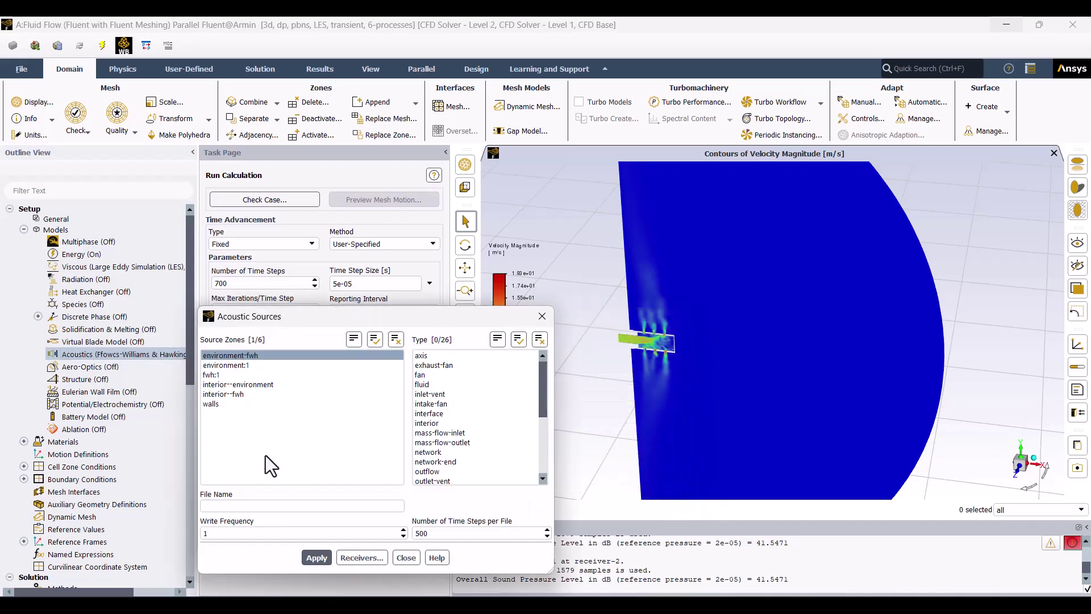
left_click(407, 558)
- Close the Fluent acoustics settings dialog without applying changes
left_click(364, 534)
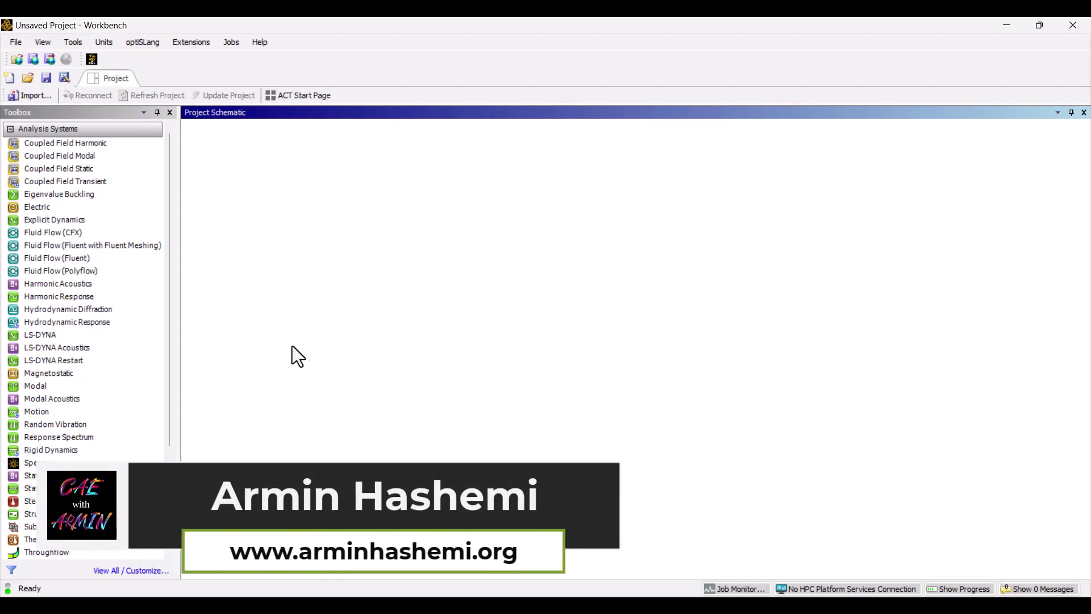
- Add a Fluid Flow (Fluent with Fluent Meshing) system and import the geometry file into its Geometry cell
left_click_drag(133, 249, 258, 208)
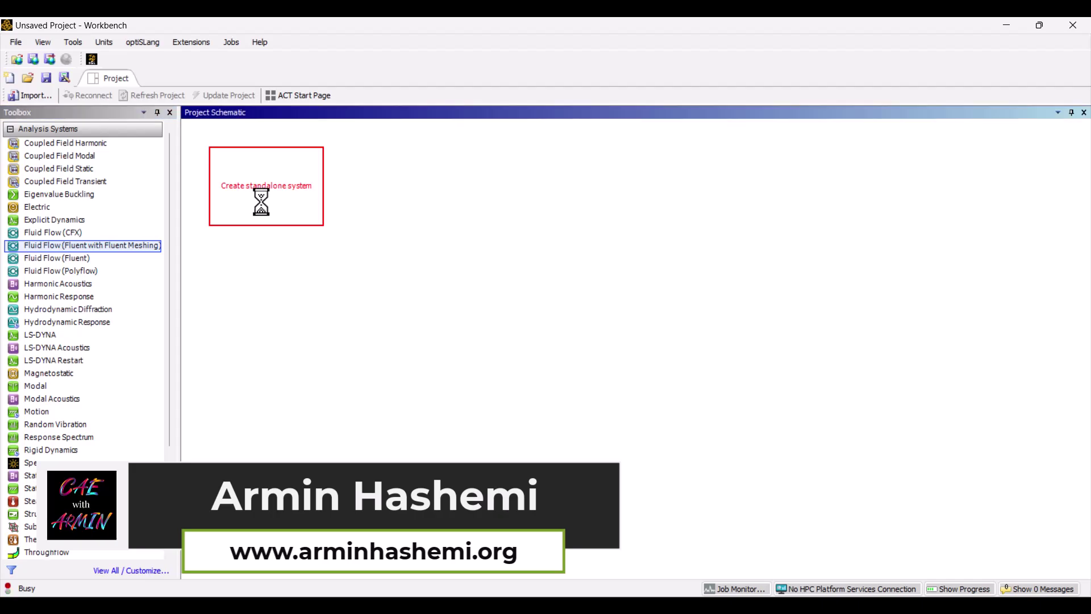
left_click(561, 238)
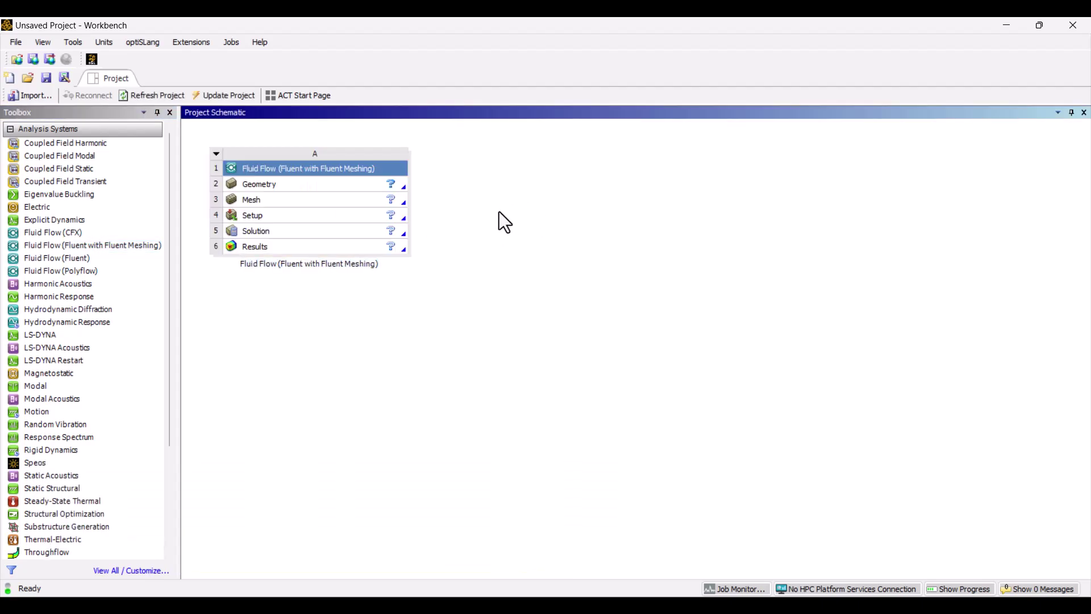
right_click(341, 189)
mouse_move(390, 242)
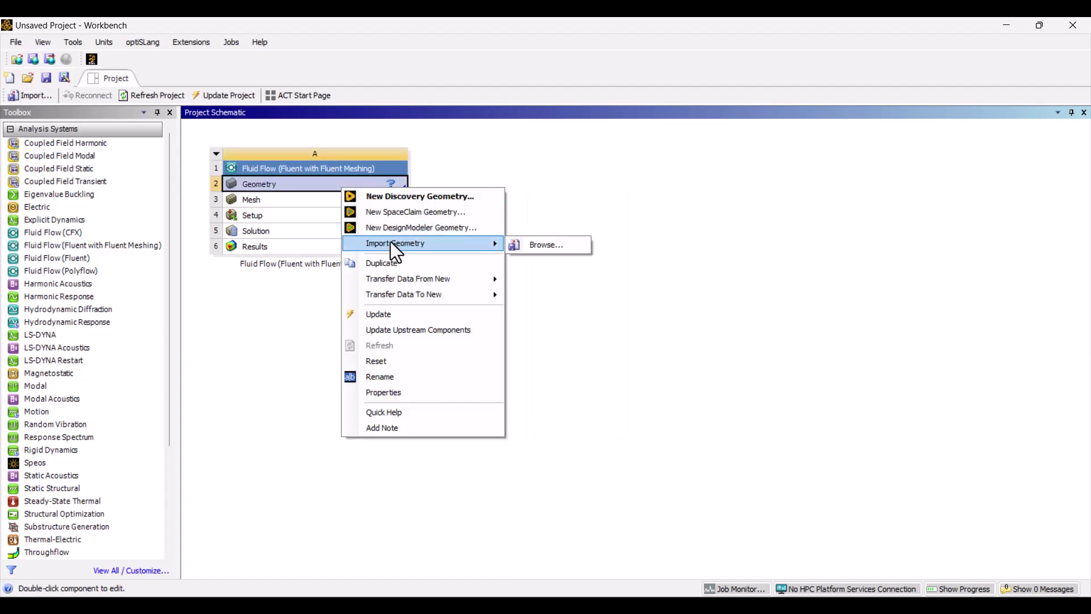
left_click(534, 243)
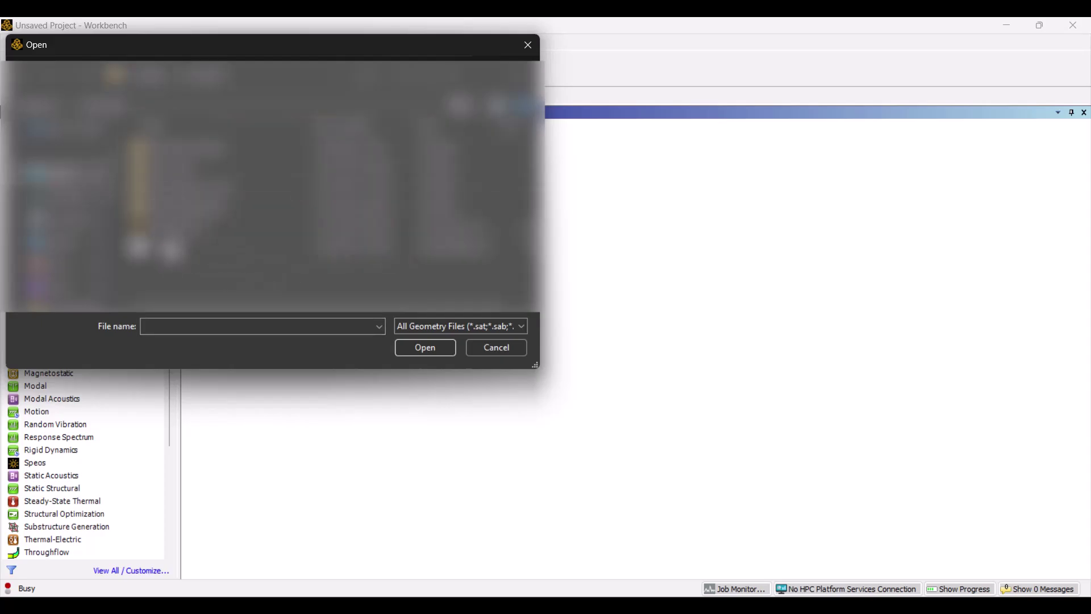
double_click(308, 305)
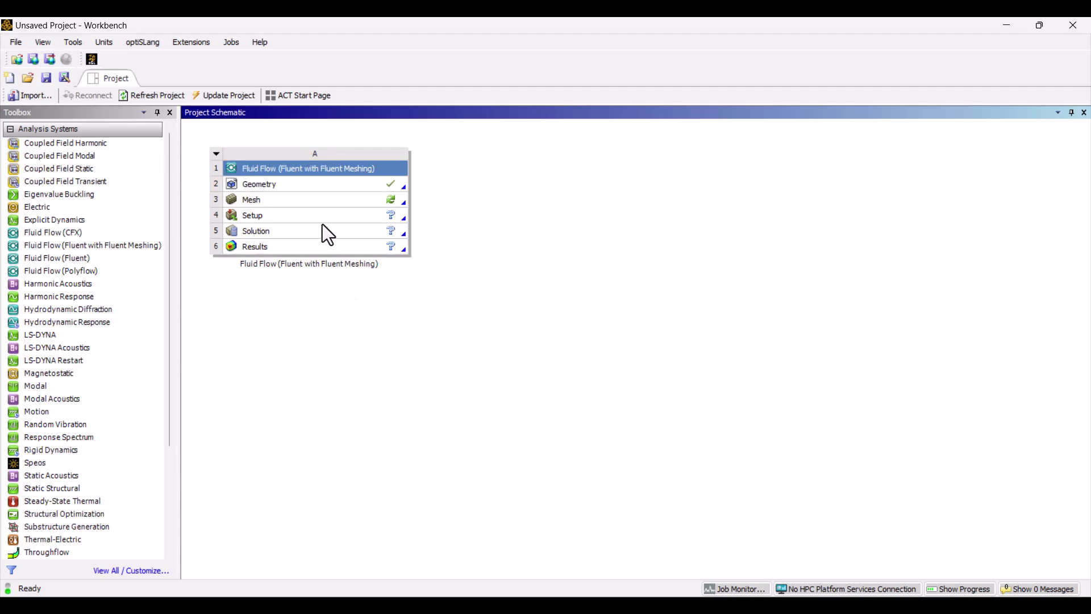
right_click(302, 188)
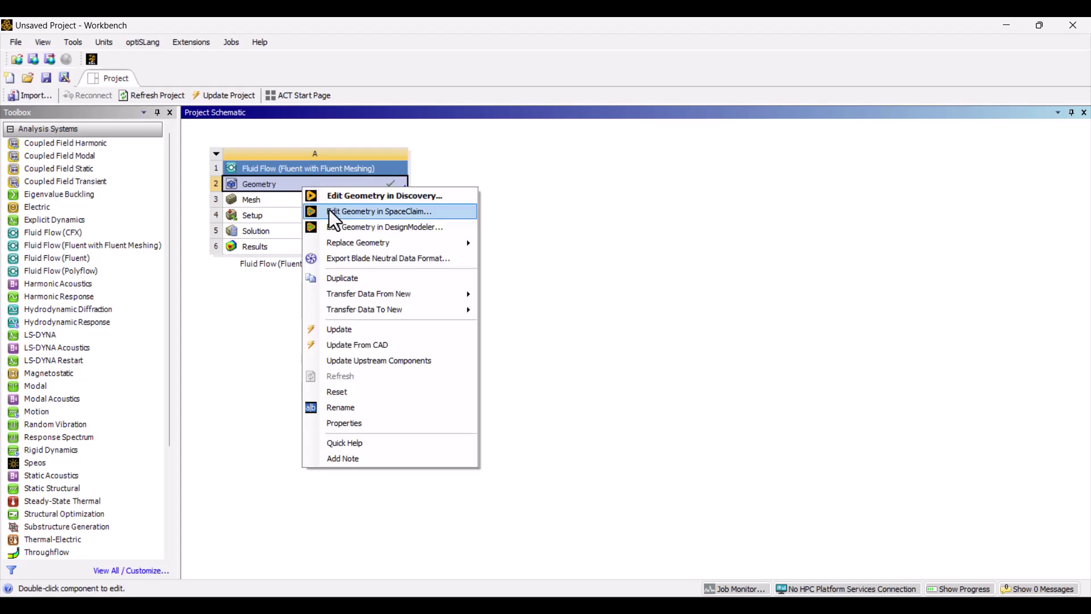
- Open the imported muffler geometry in SpaceClaim and orbit it to inspect the open end
left_click(343, 209)
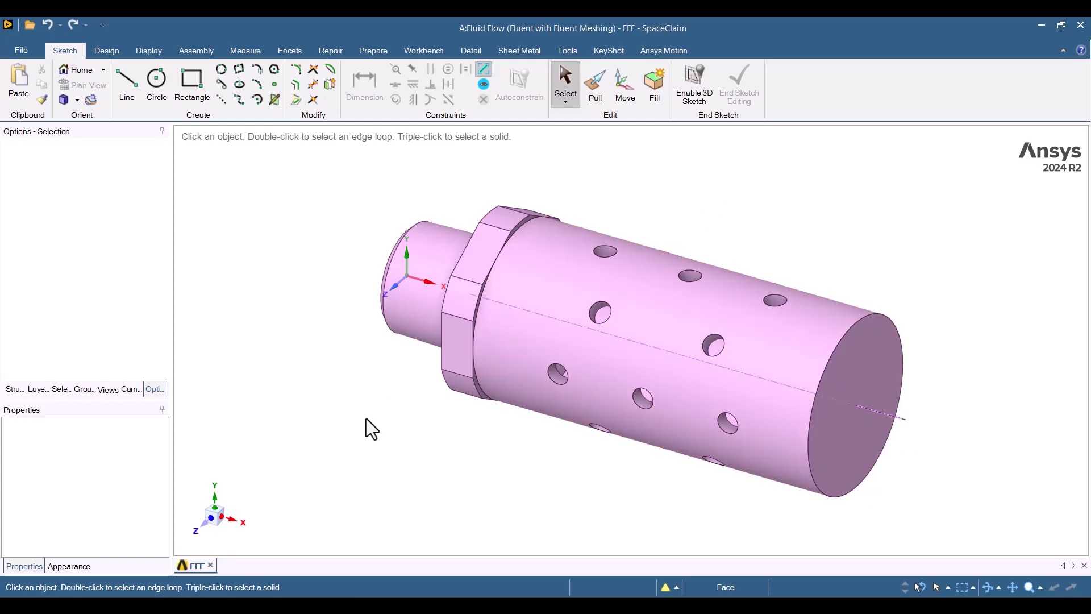
middle_click_drag(365, 426, 487, 504)
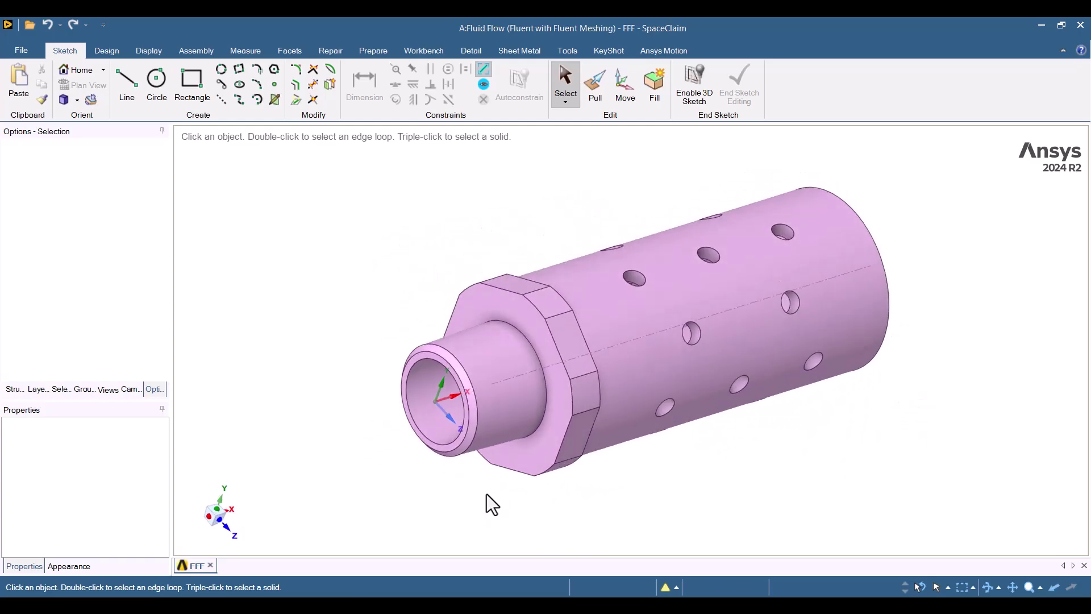
middle_click_drag(367, 227, 350, 191)
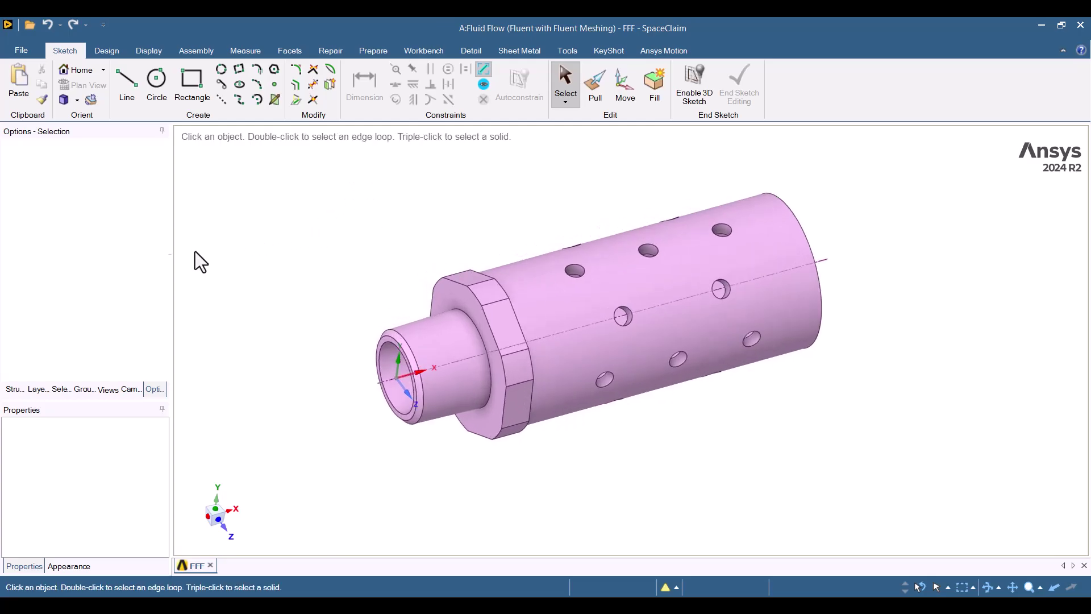
- Move the Air muffler body, anchored on its flange face, up to the coordinate origin
left_click(14, 389)
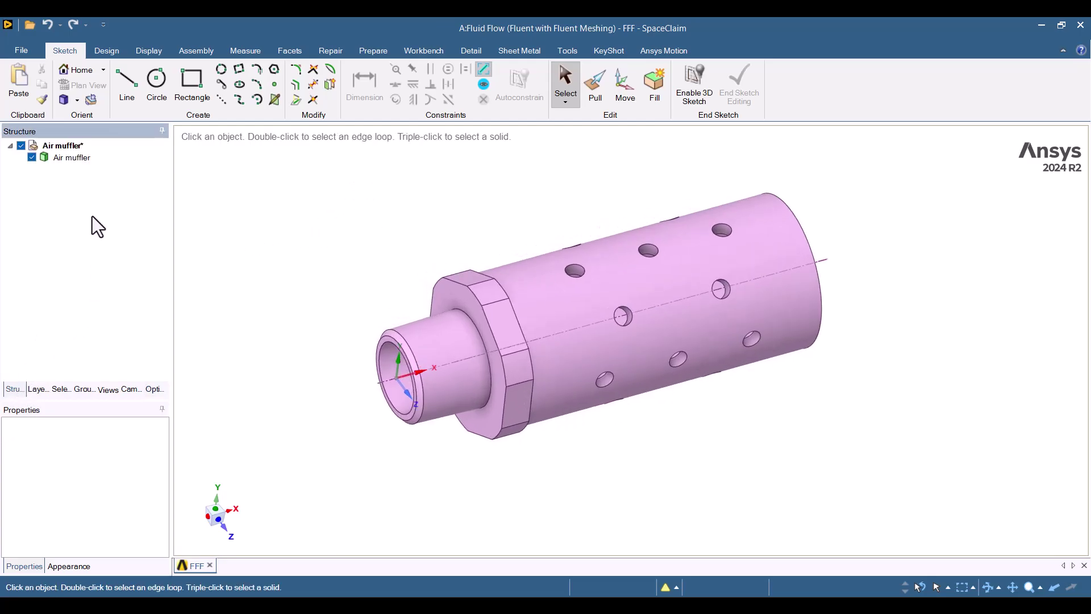
left_click(70, 160)
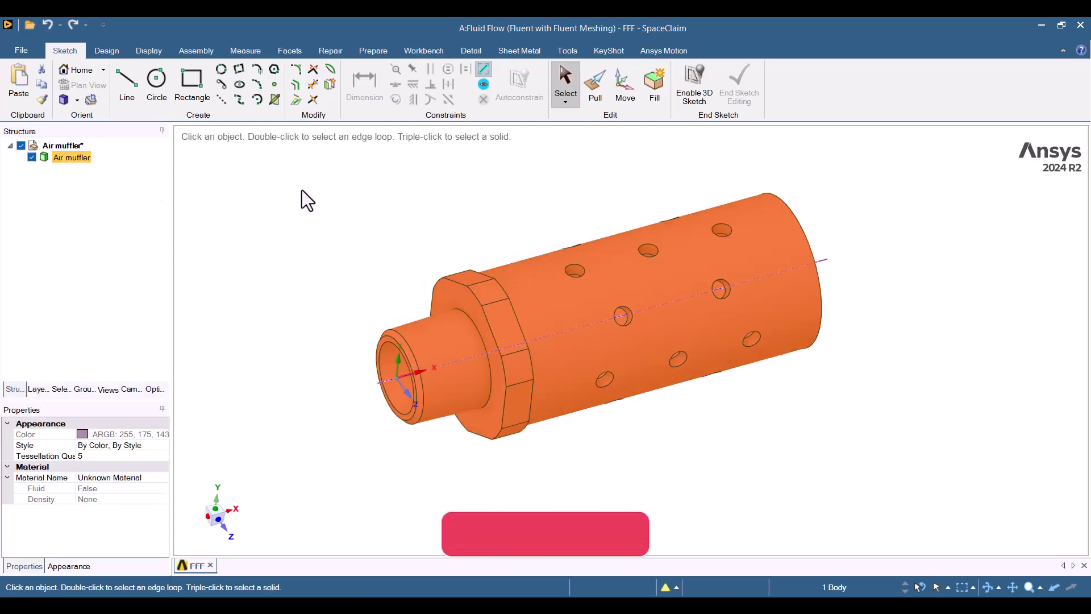
left_click(624, 82)
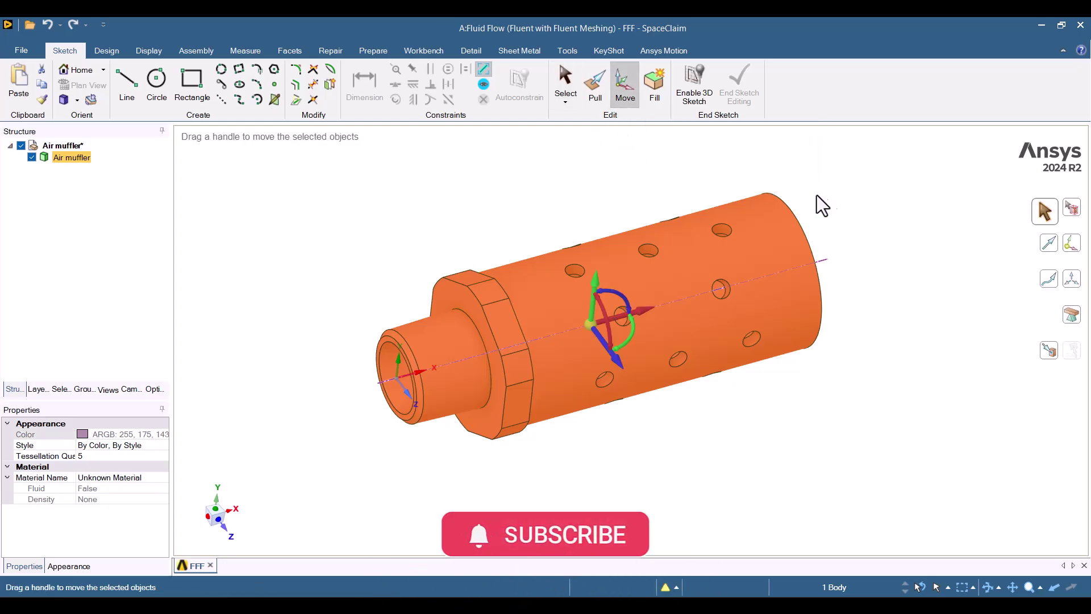
left_click(1067, 246)
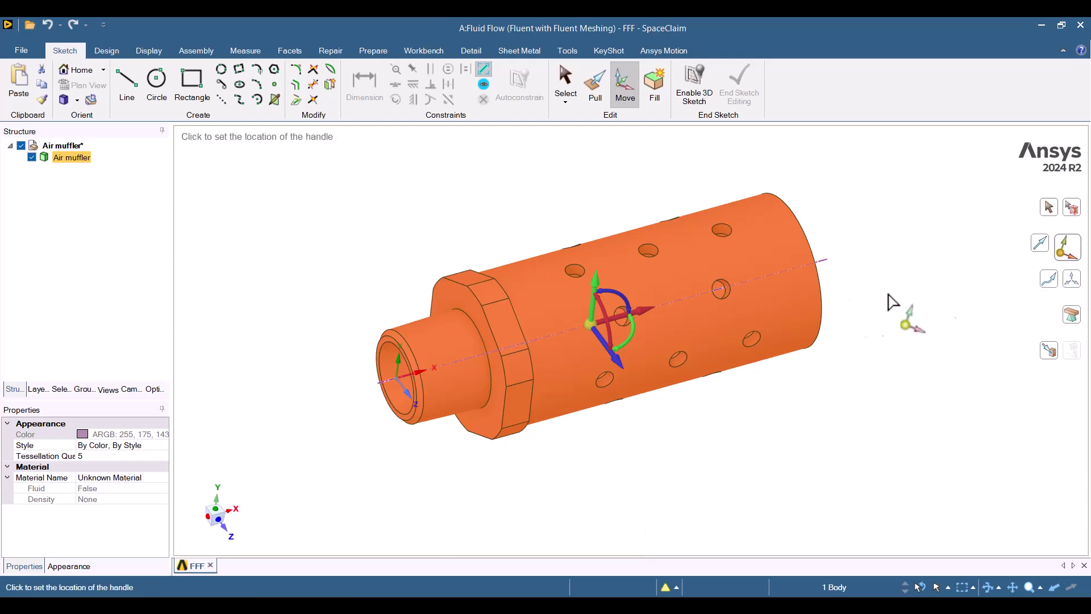
left_click(476, 309)
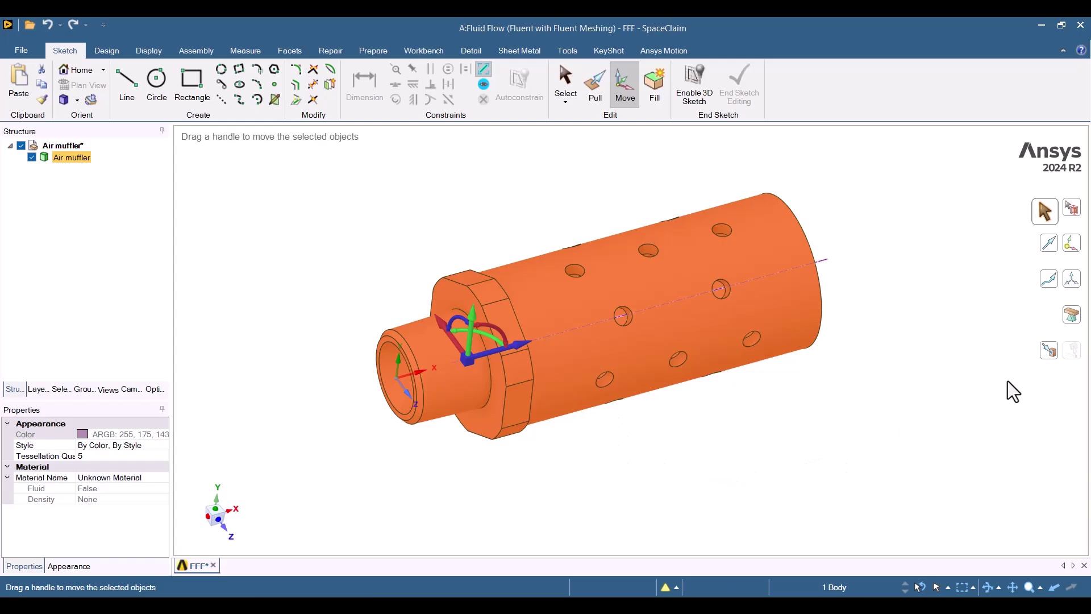
left_click(1050, 359)
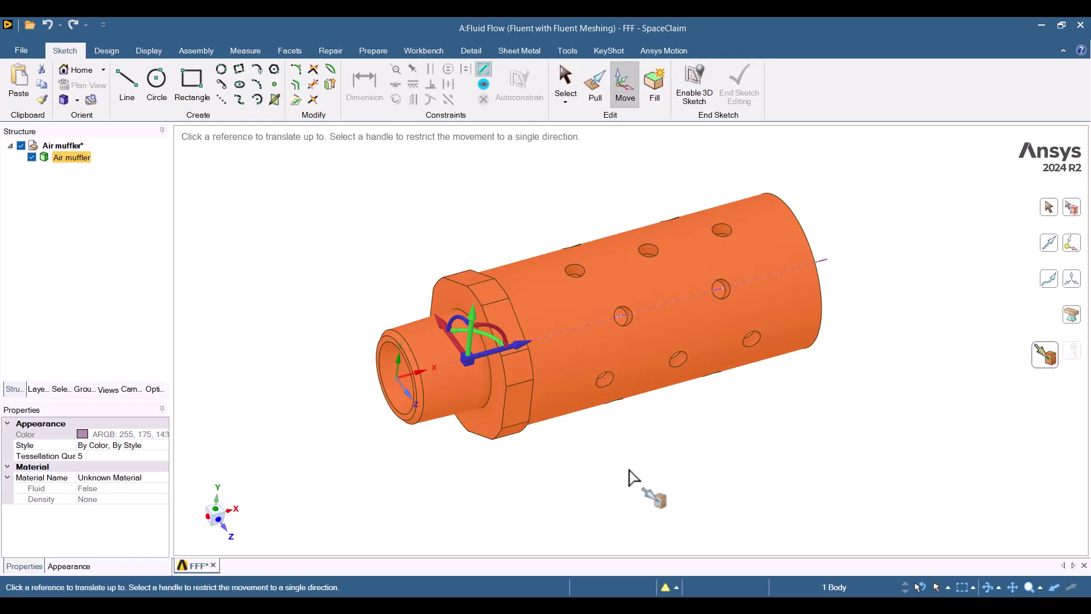
left_click(398, 381)
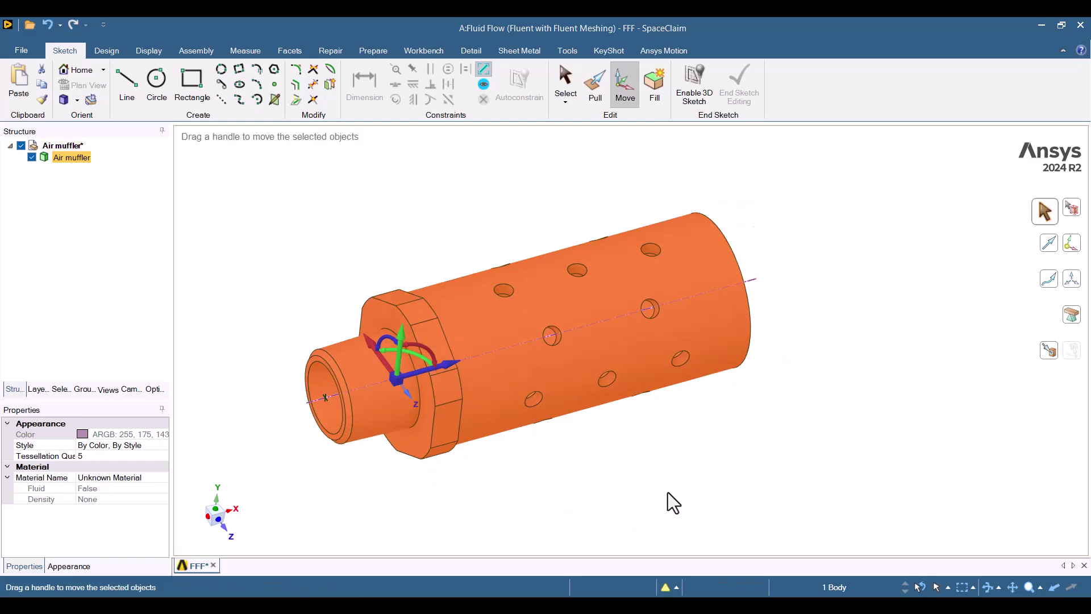
middle_click_drag(673, 502, 650, 474)
key("Escape")
key("Escape")
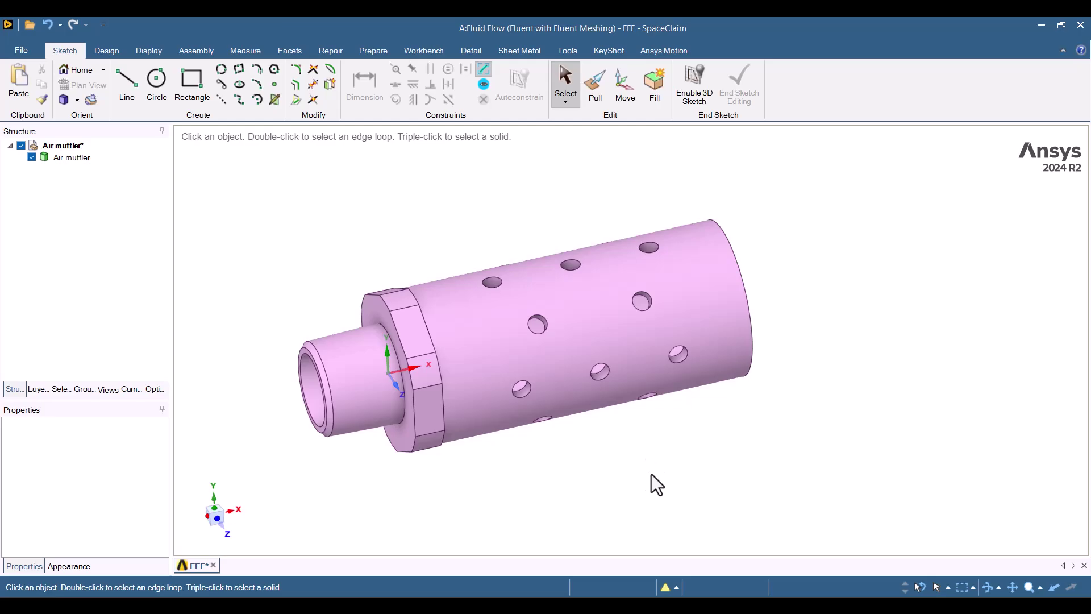
- Hide the muffler and create a 1000 mm diameter sphere centred on the origin
mouse_move(540, 204)
middle_mouse_down()
mouse_move(541, 227)
mouse_move(514, 136)
middle_mouse_up()
key("p")
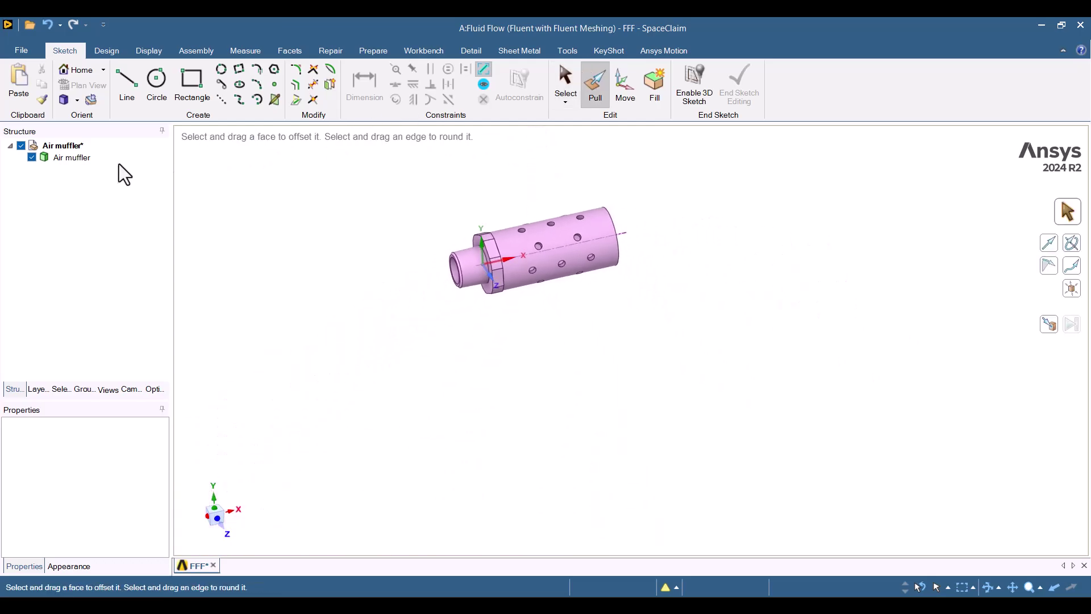
left_click(106, 50)
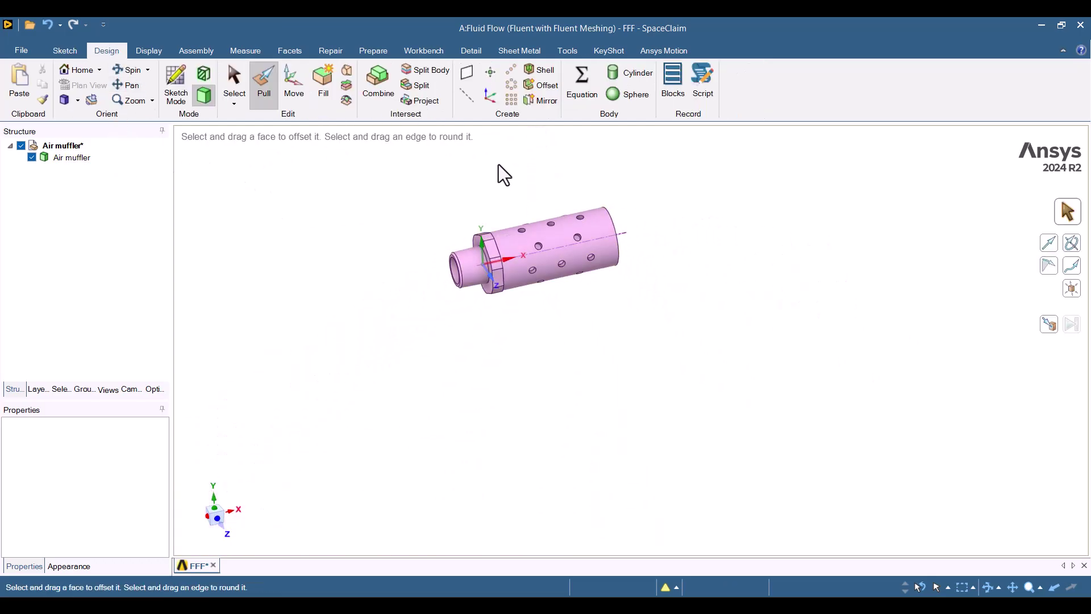
left_click(630, 95)
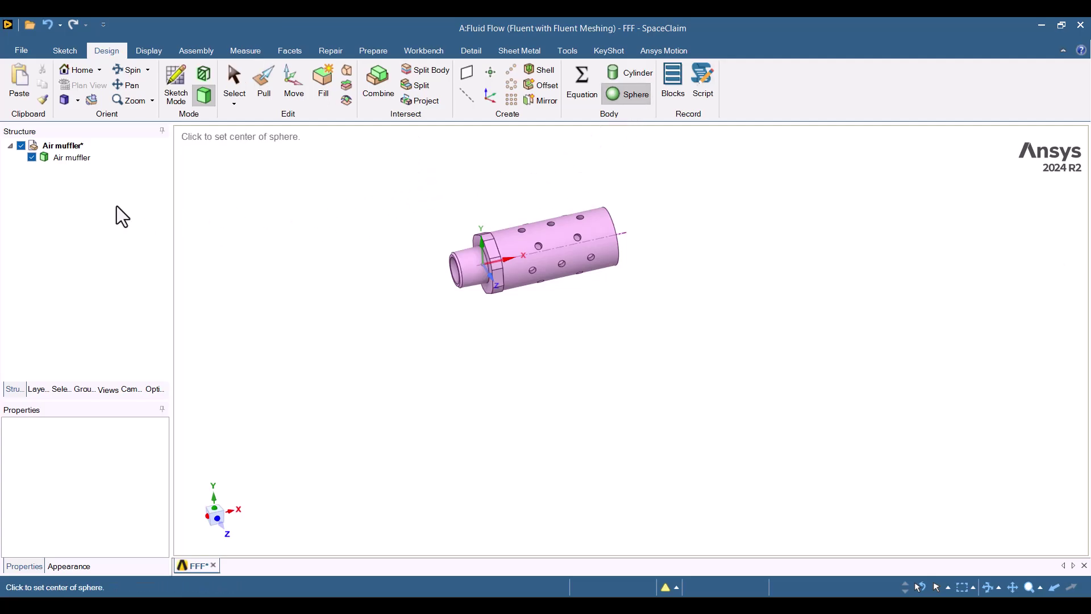
left_click(31, 158)
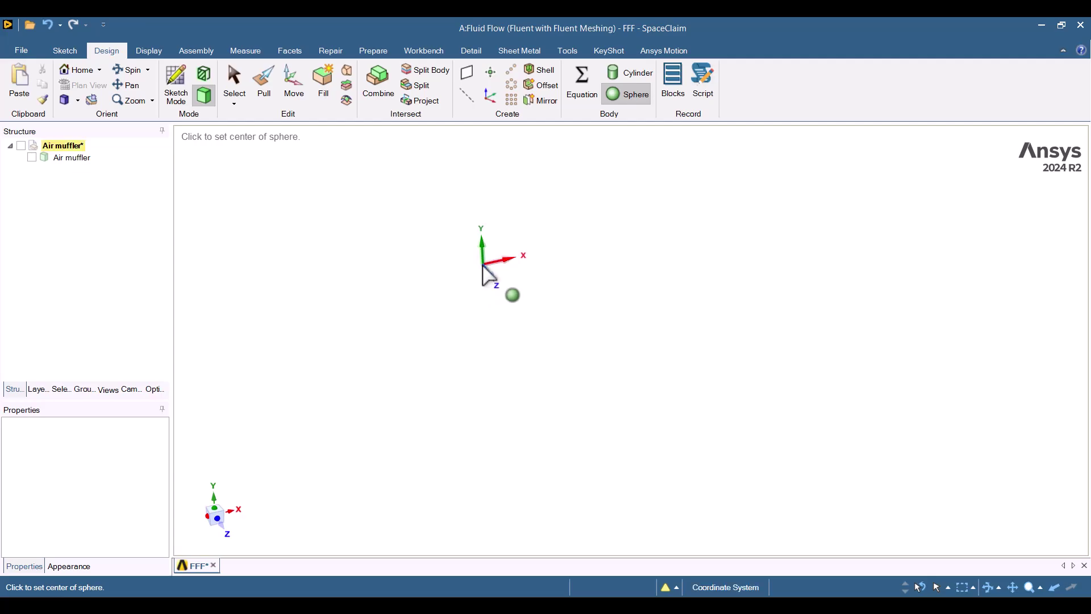
left_click(484, 264)
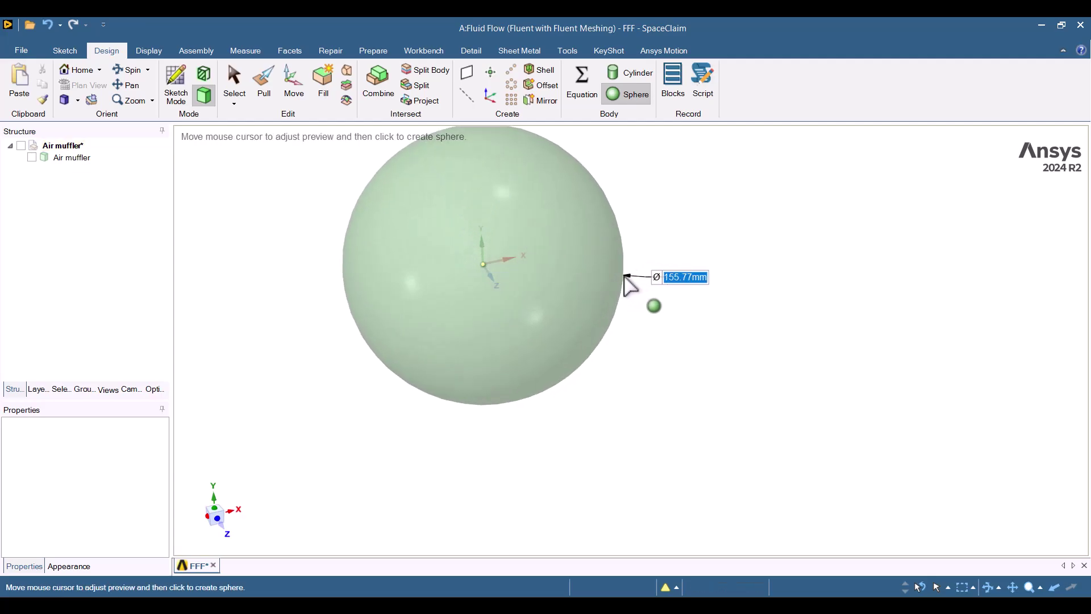
type("1000")
key("Return")
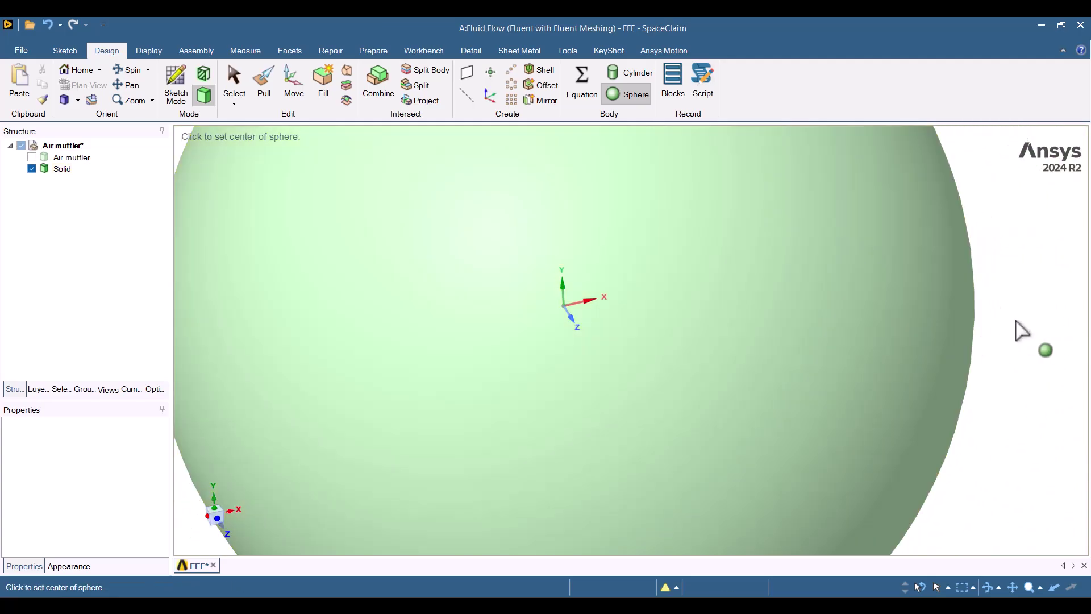
key("Escape")
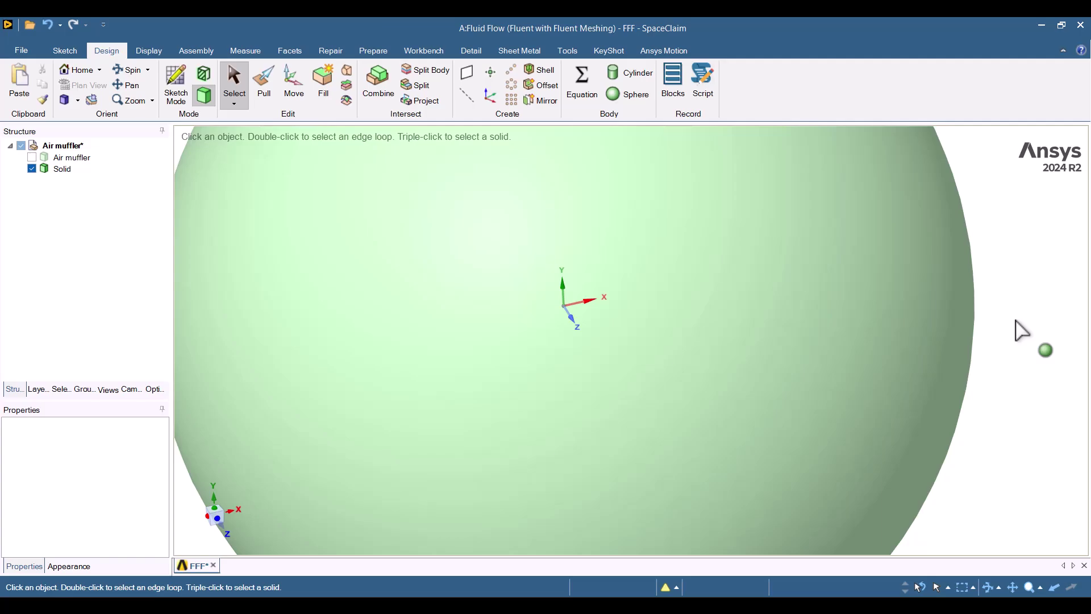
- Hide the sphere, show the muffler, and place a datum plane on the muffler's inlet face
left_click(828, 294)
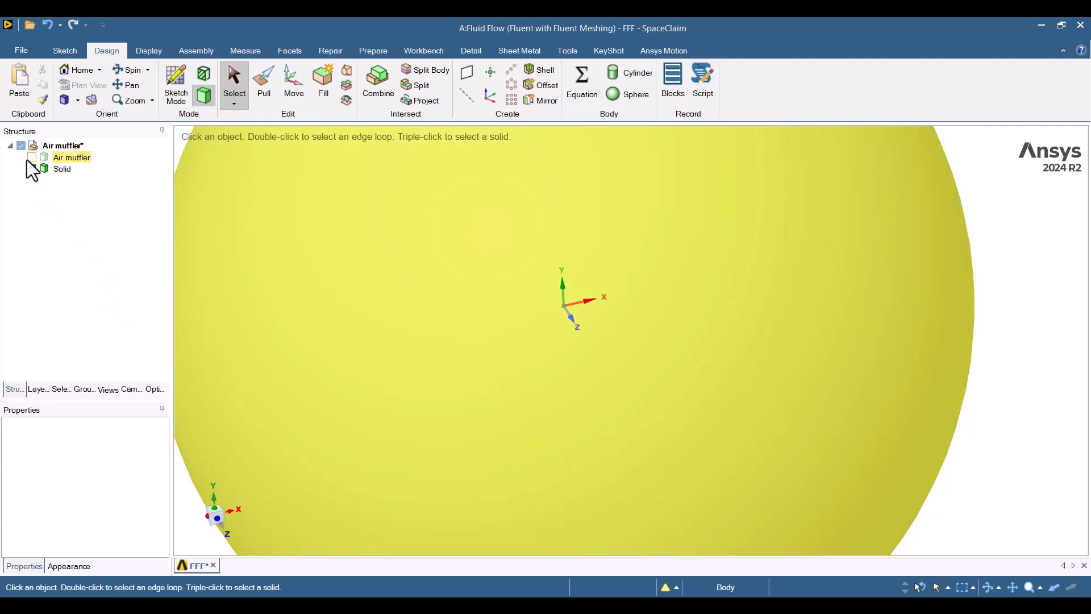
left_click(31, 157)
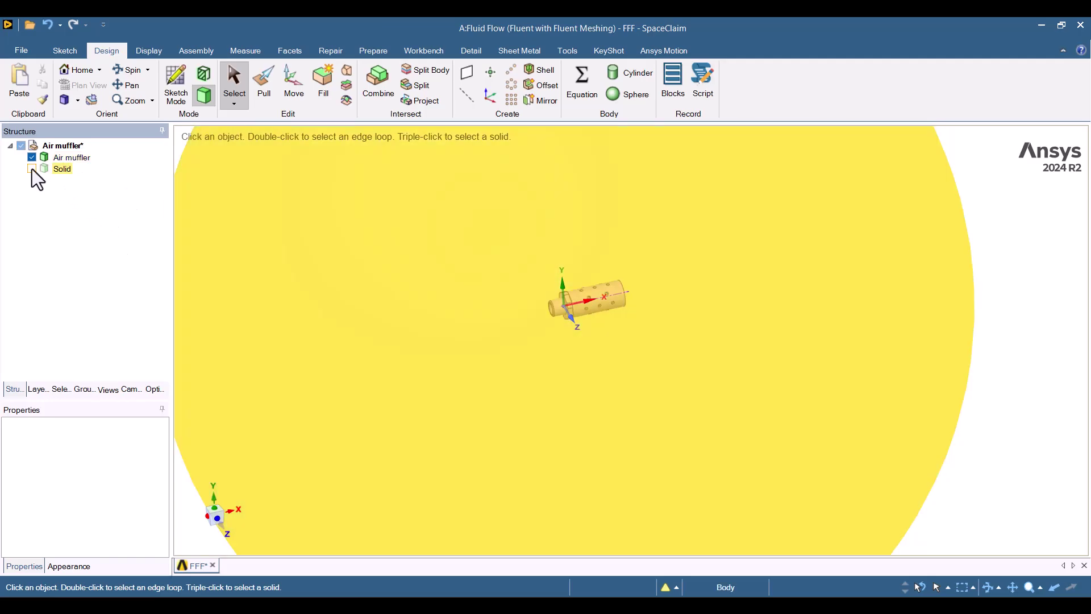
left_click(31, 169)
left_click(467, 74)
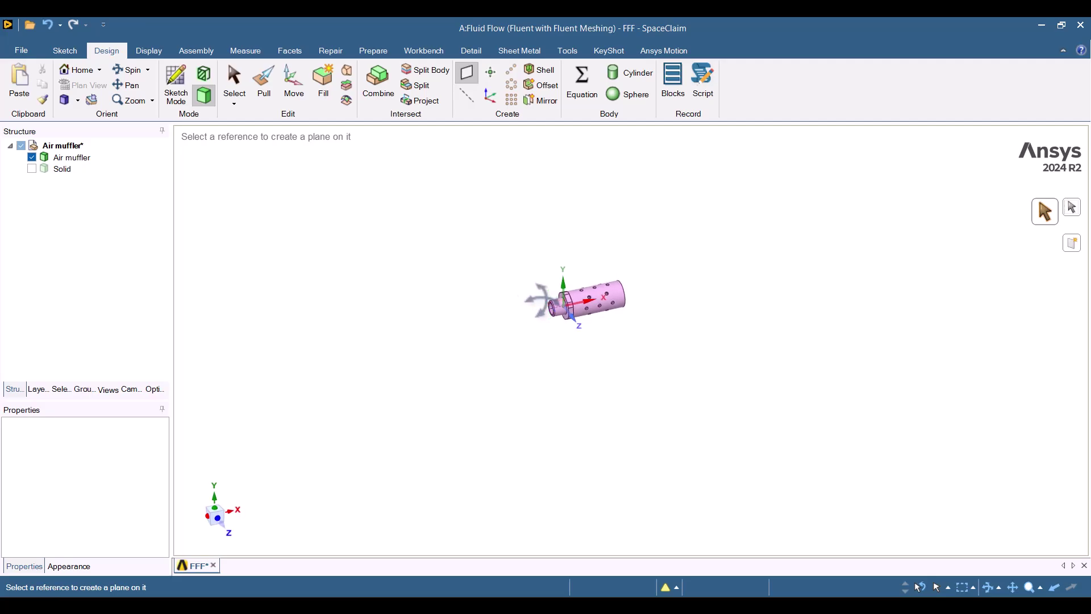
scroll(567, 379, "up", 3)
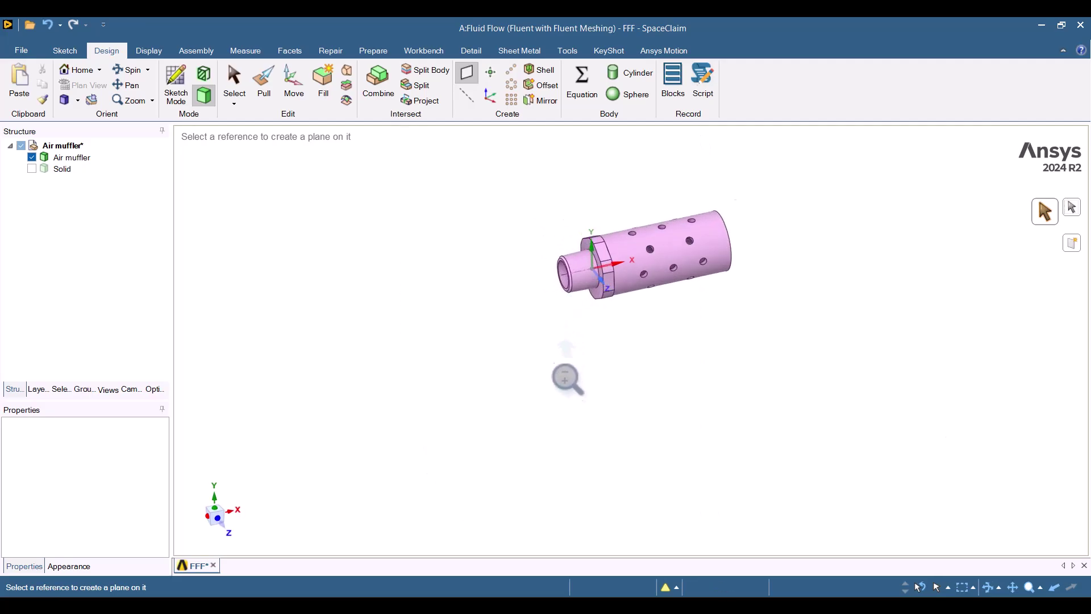
scroll(567, 379, "up", 3)
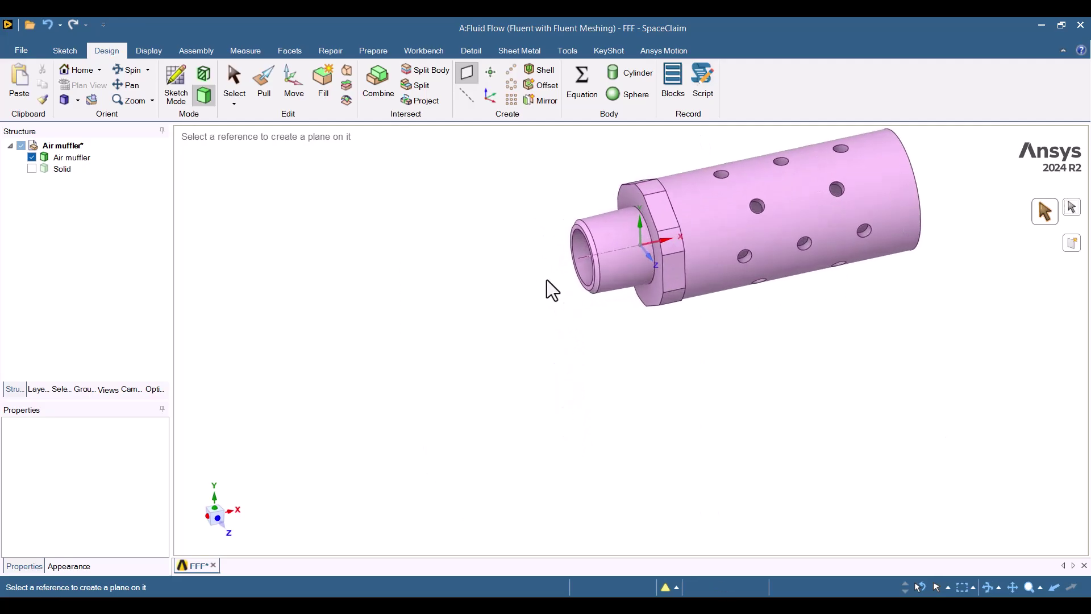
left_click(582, 237)
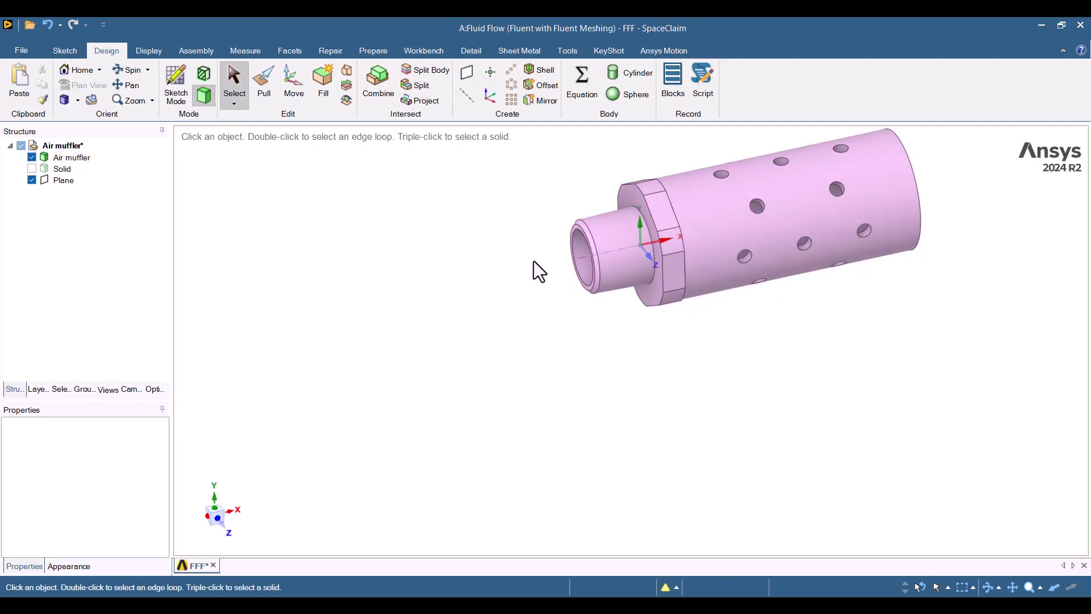
middle_click_drag(539, 271, 536, 358, "shift")
scroll(537, 359, "down", 5)
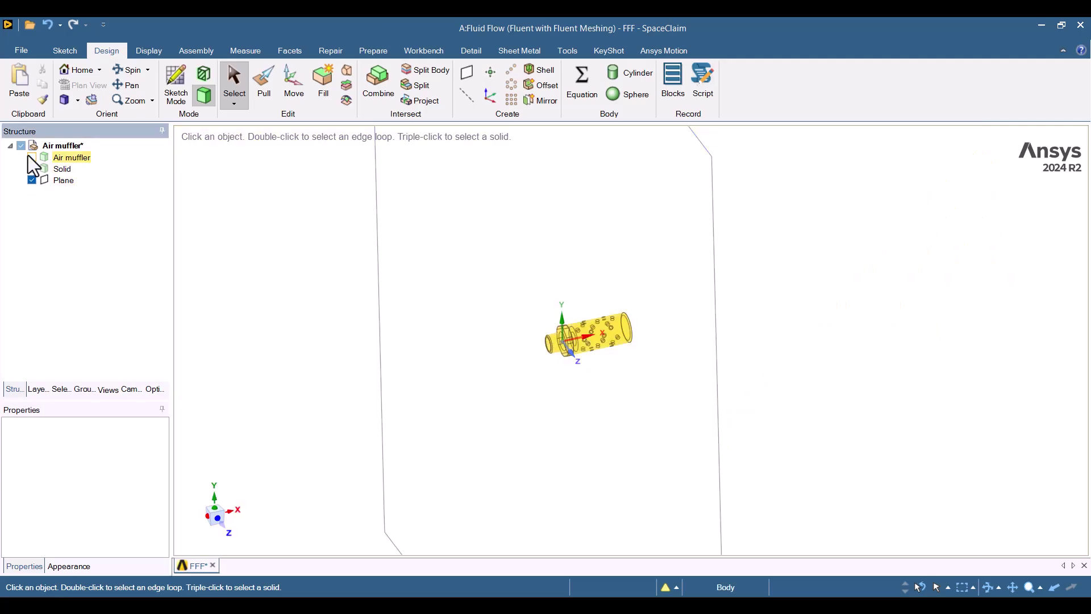
- Cut the sphere with the inlet datum plane and remove the portion behind it
left_click(31, 156)
left_click(32, 168)
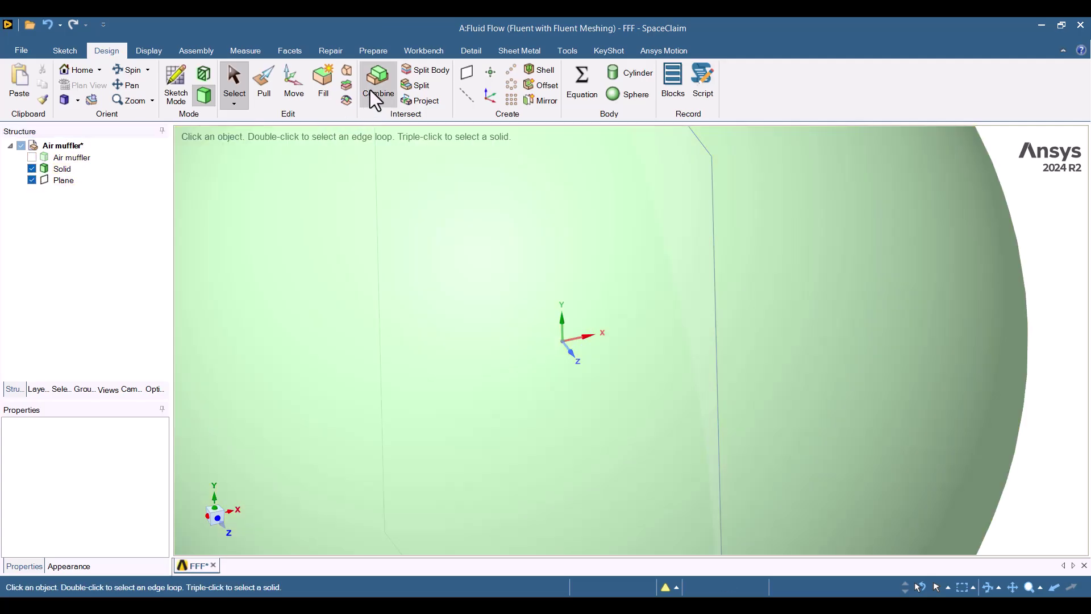
left_click(377, 85)
left_click(748, 206)
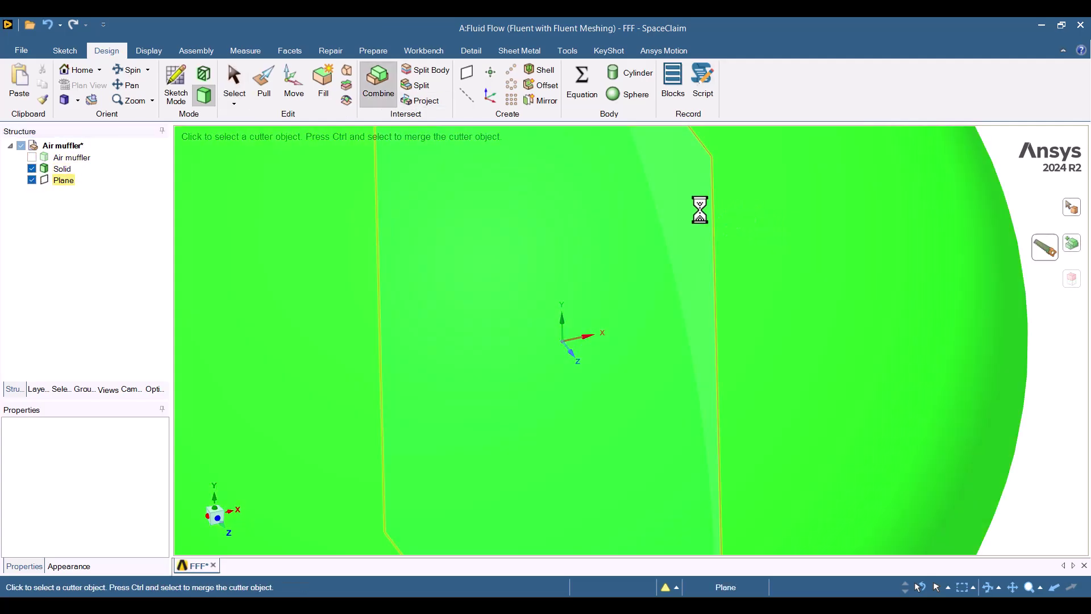
left_click(699, 207)
left_click(338, 382)
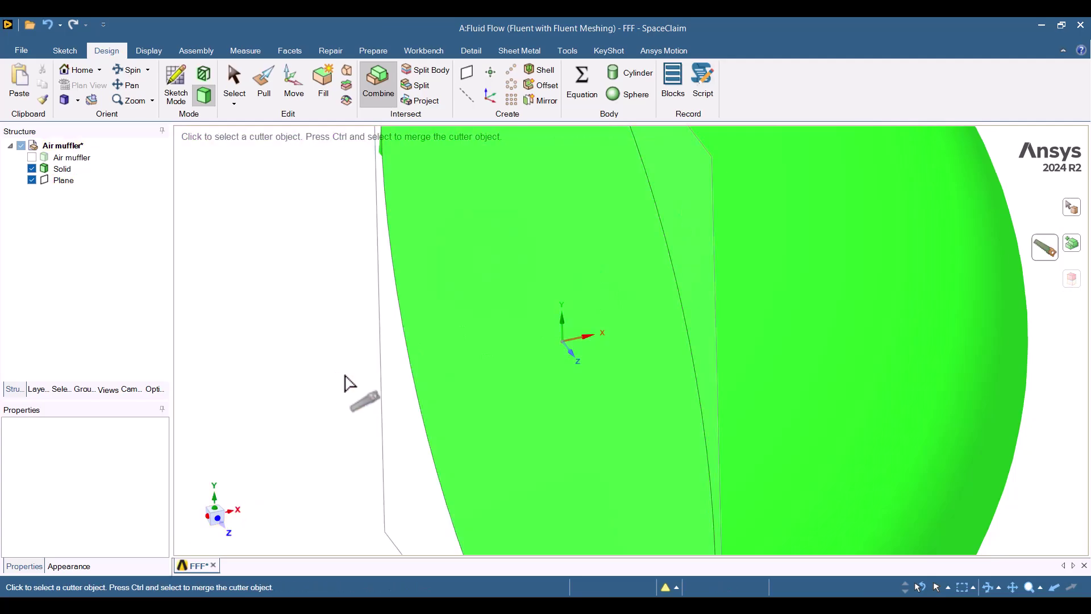
key("Escape")
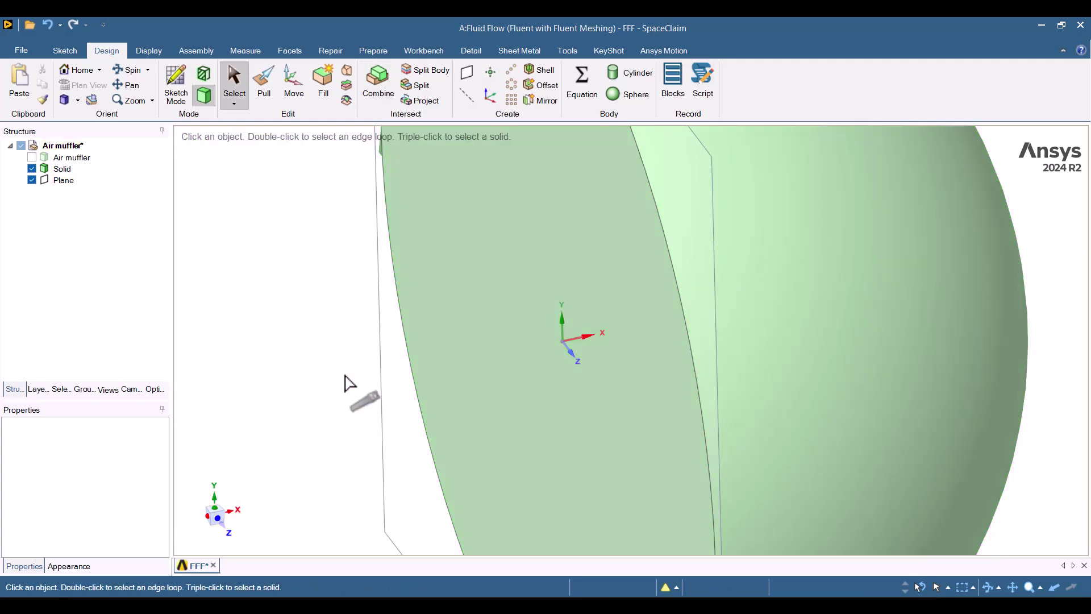
- Rename the Solid sphere body to 'Outer domain'
left_click(67, 172)
left_click(67, 171)
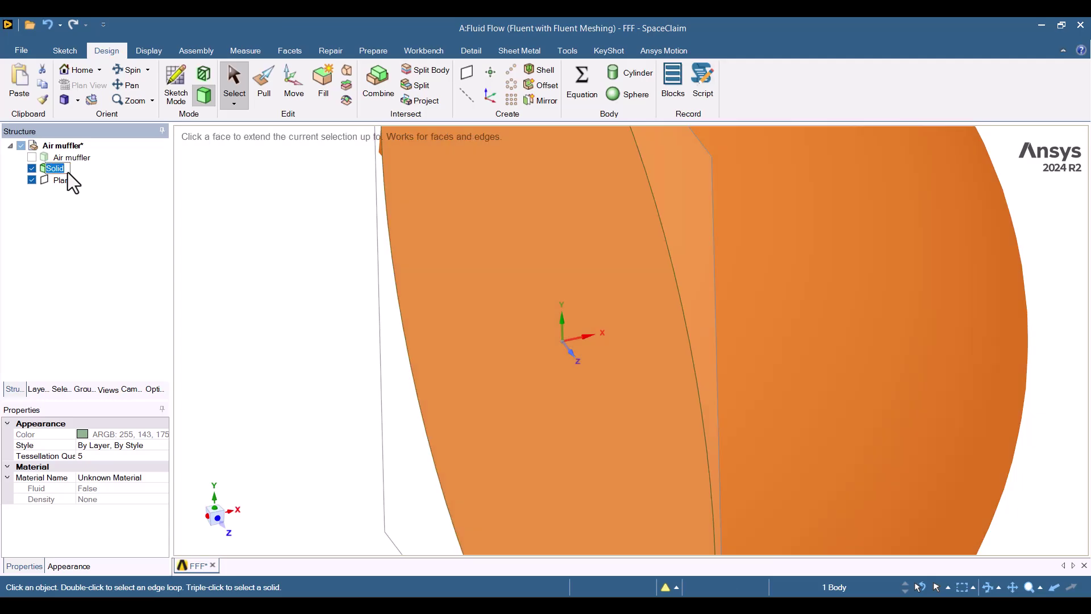
type("Ou")
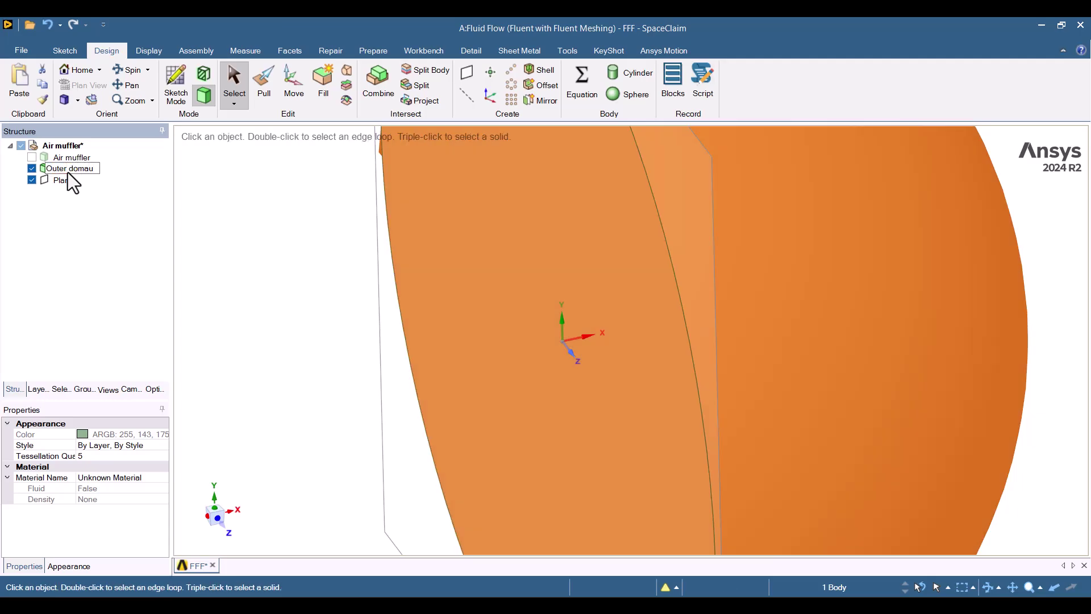
type("ter domain")
- Confirm the Outer domain name and subtract the Air muffler from it with Combine
key("Return")
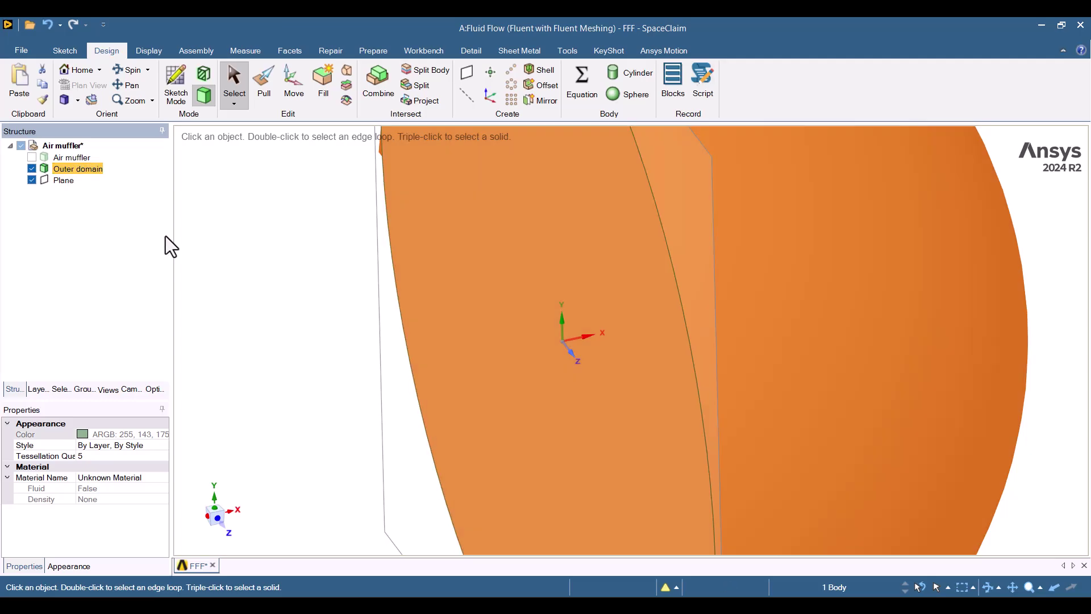
left_click(220, 268)
left_click(32, 158)
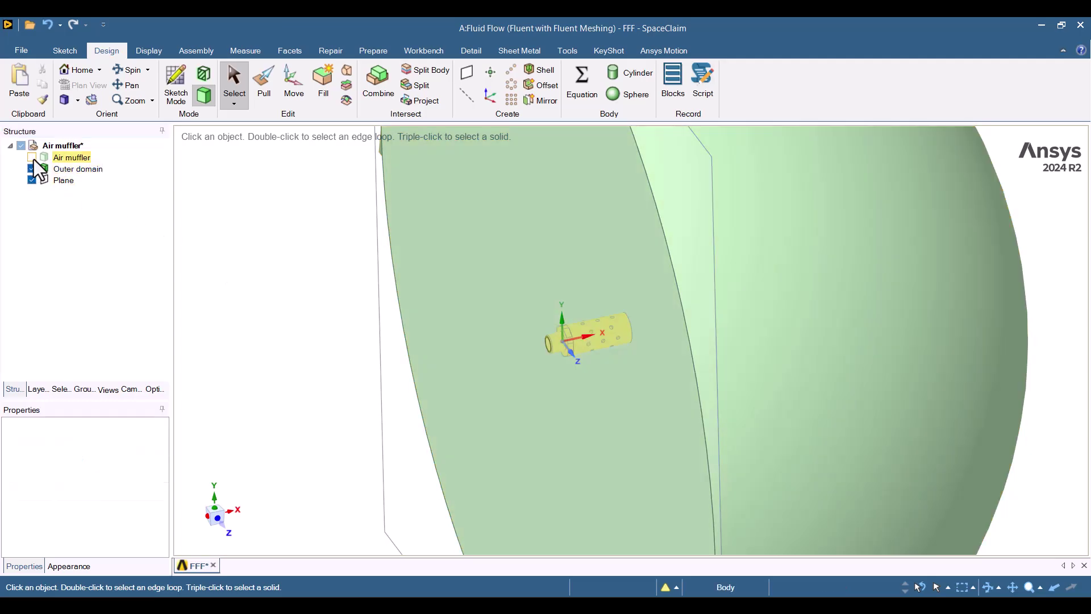
middle_click_drag(177, 322, 228, 333)
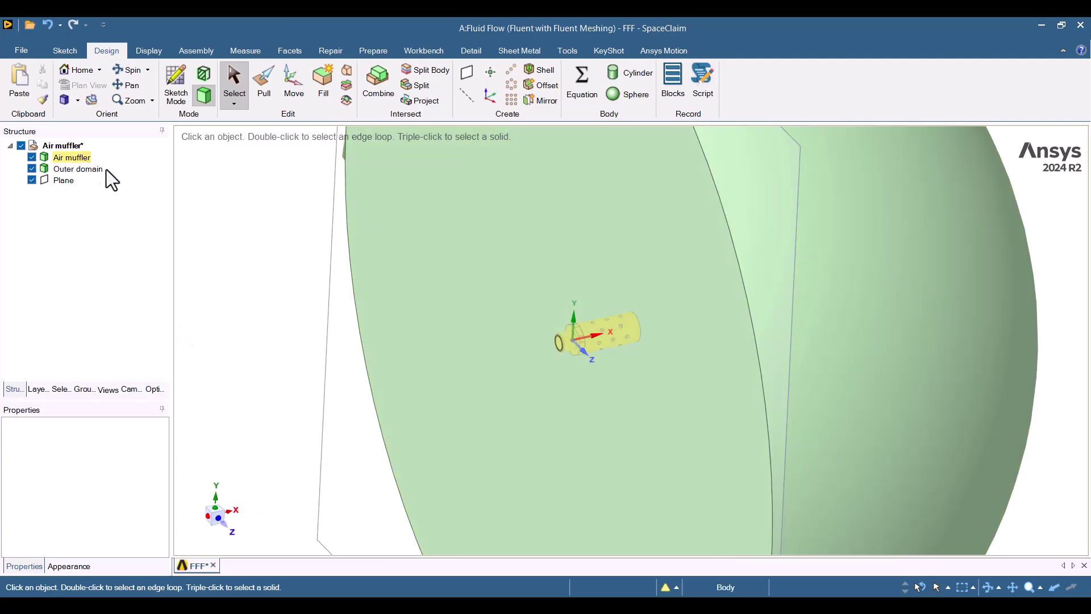
left_click(382, 82)
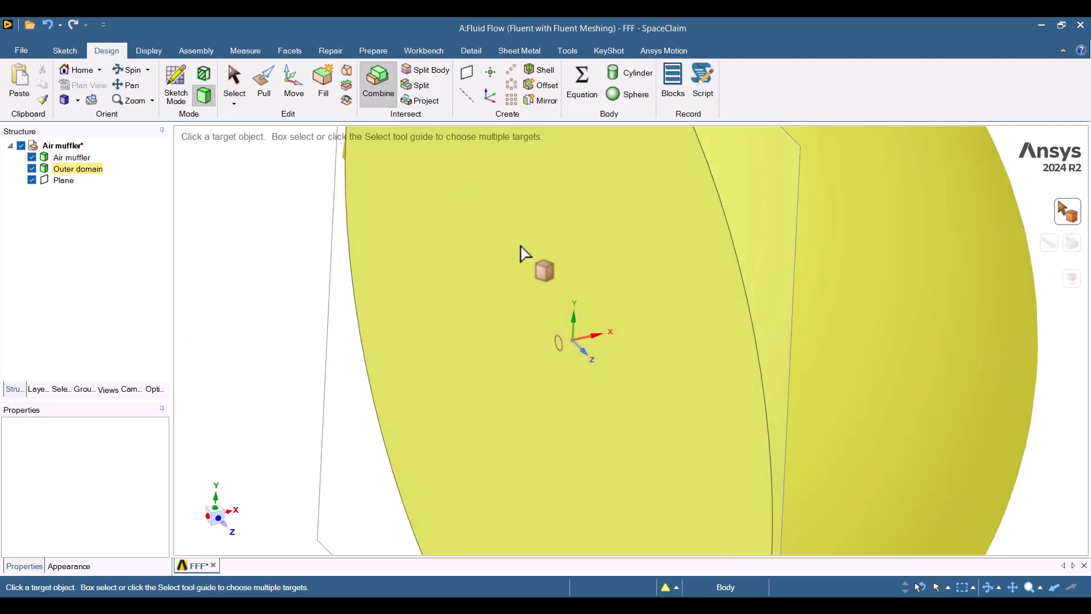
left_click(563, 335)
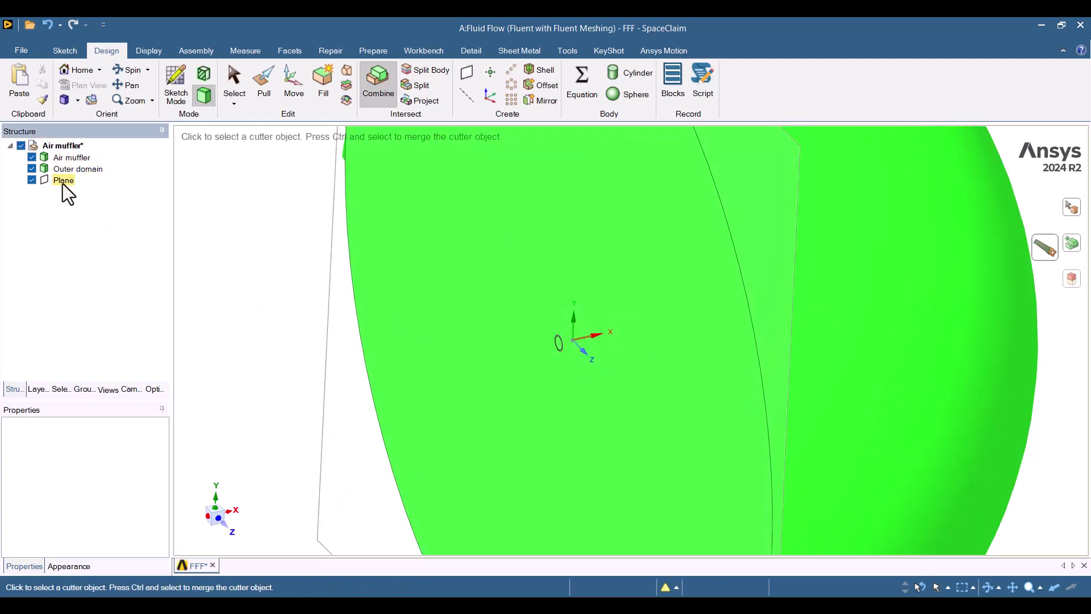
key("Escape")
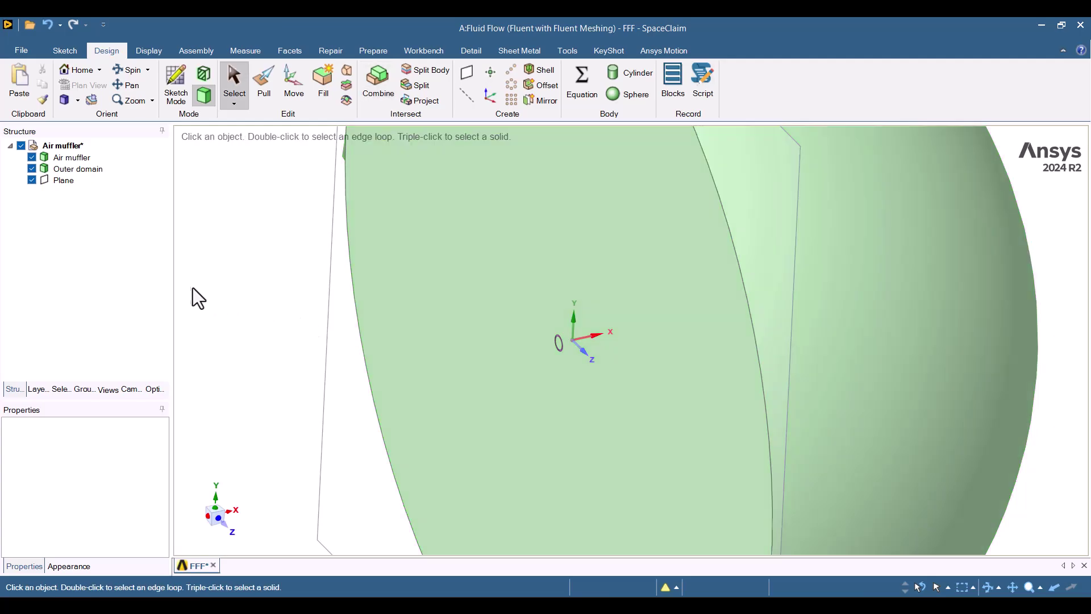
- Hide the Air muffler and pull the inlet face inside Outer domain out by 10 mm
left_click(32, 158)
left_click(437, 266)
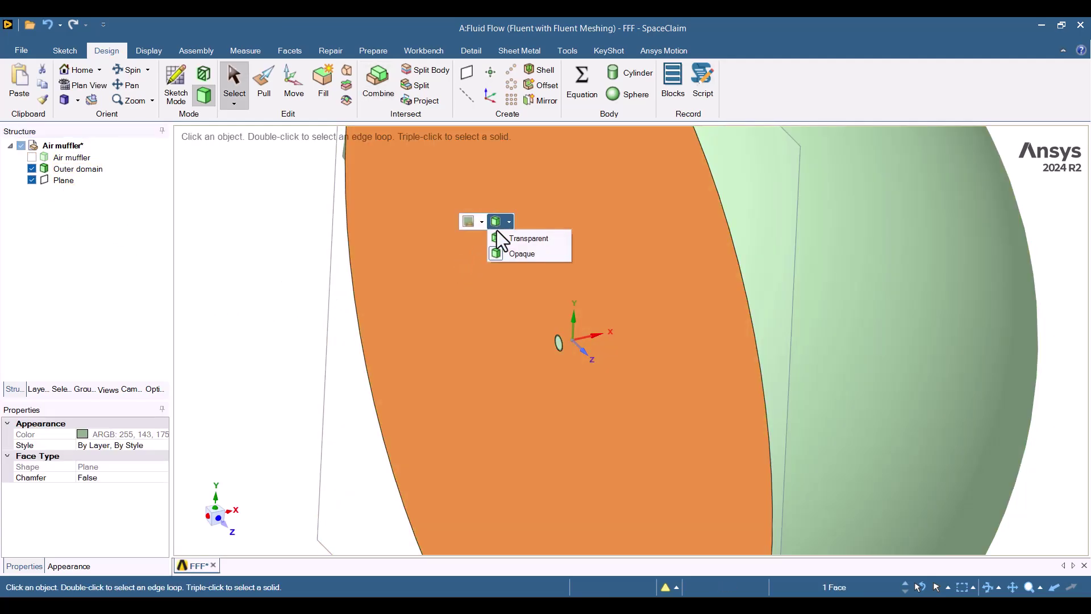
left_click(255, 284)
middle_click_drag(531, 343, 589, 349)
scroll(590, 316, "up", 5)
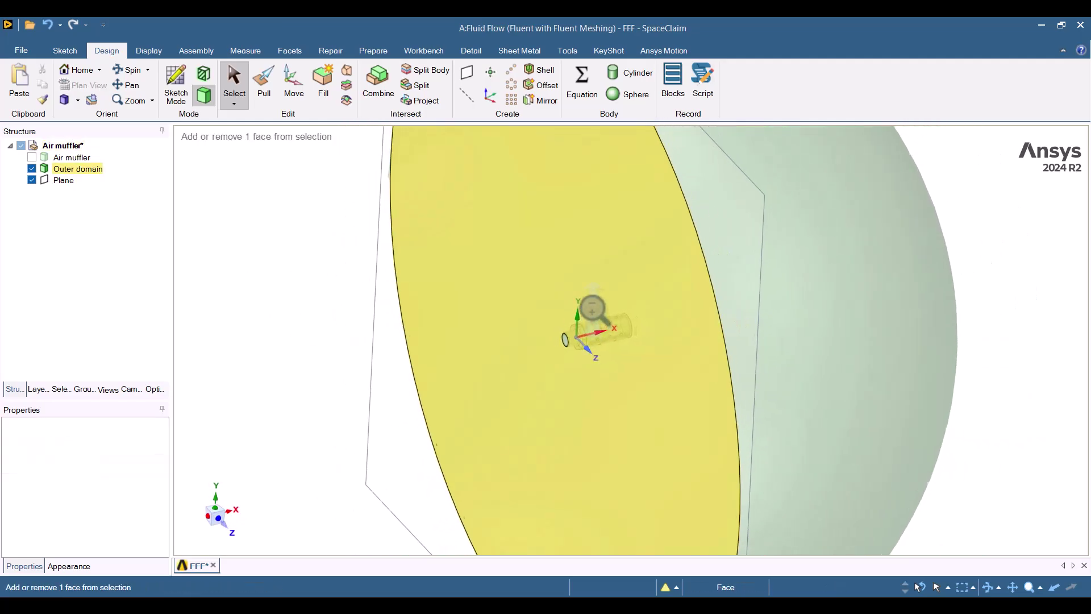
scroll(594, 423, "up", 2)
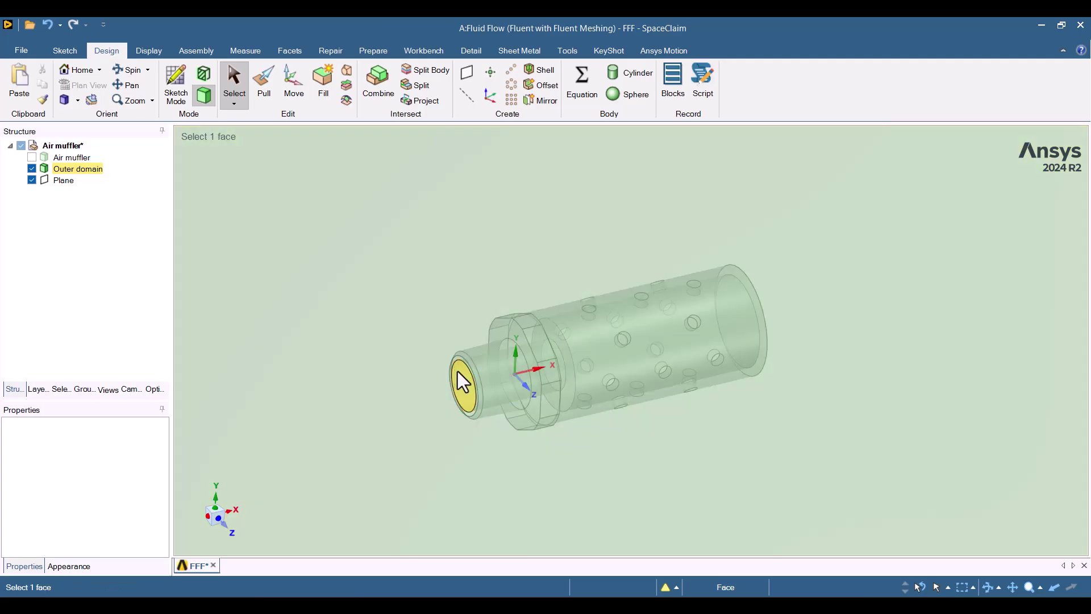
left_click(458, 371)
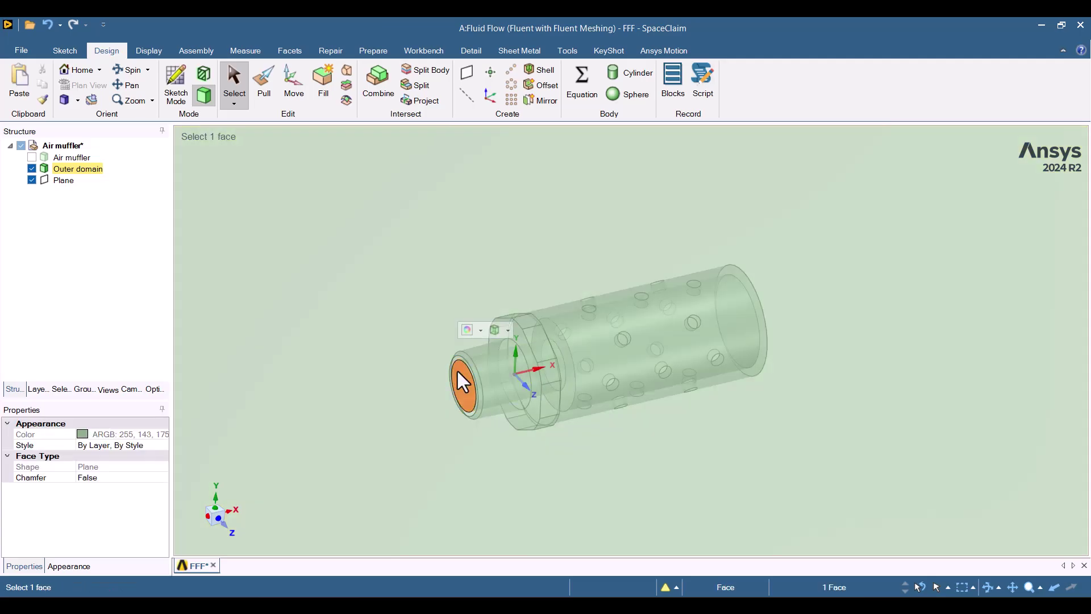
type("p")
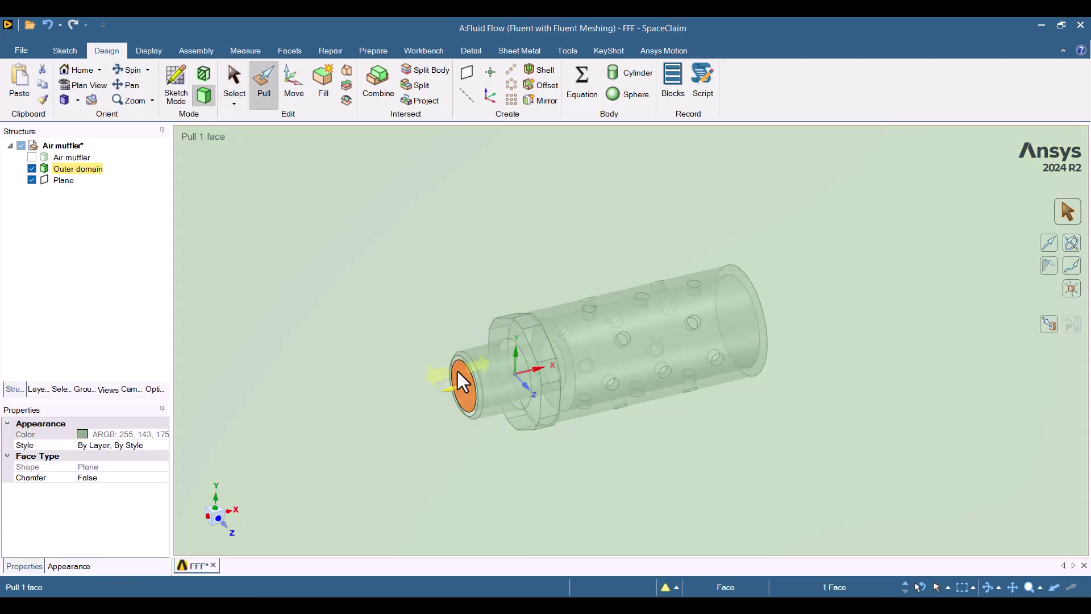
type("10")
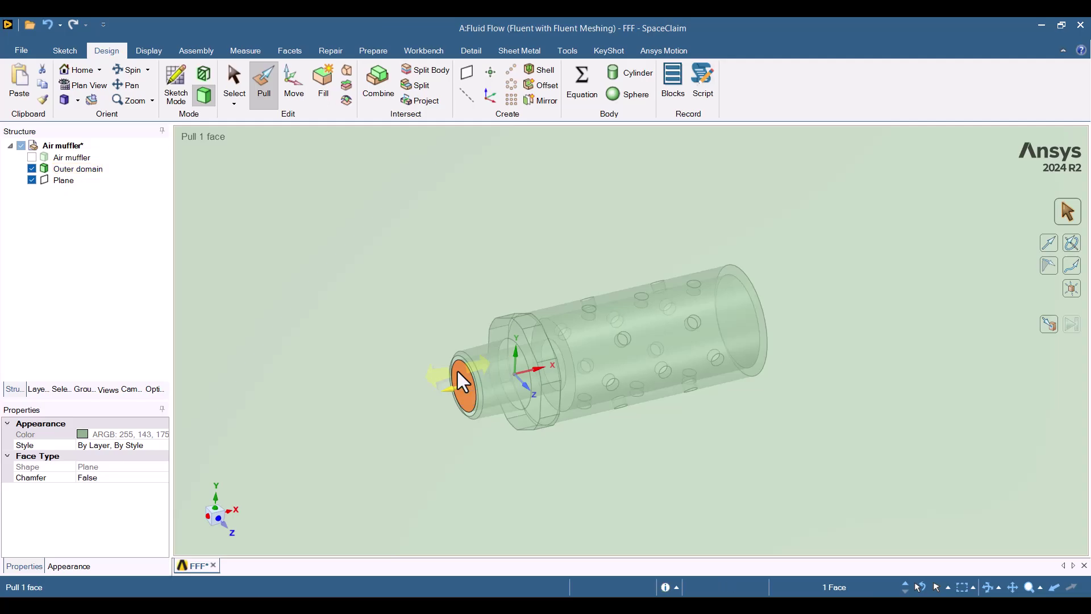
key("Return")
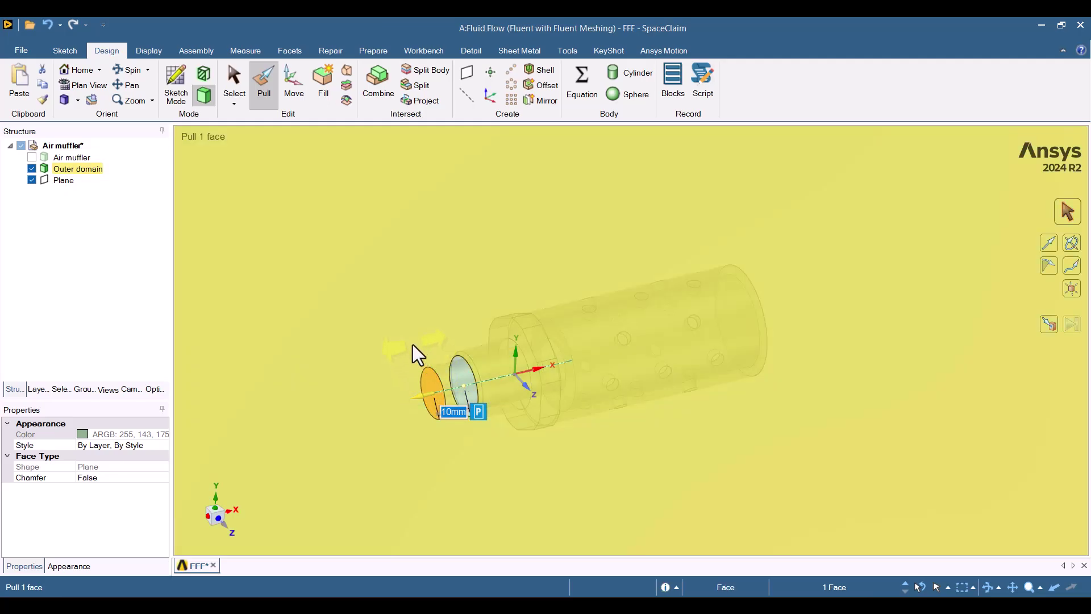
key("Escape")
scroll(520, 335, "up", 5)
scroll(521, 336, "down", 5)
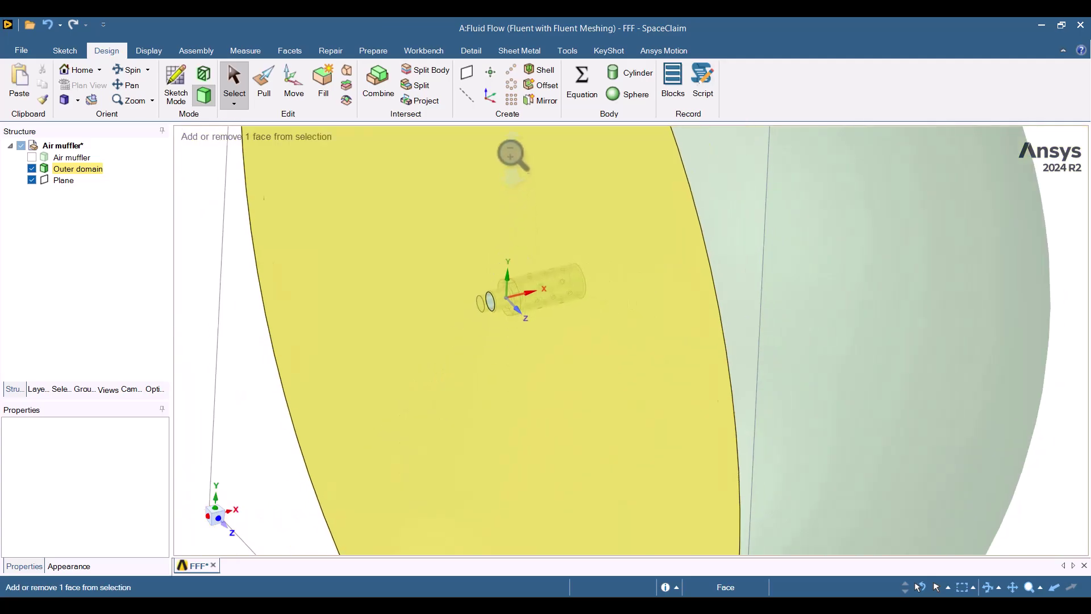
mouse_move(267, 312)
middle_mouse_down()
mouse_move(216, 282)
mouse_move(175, 282)
mouse_move(220, 289)
middle_mouse_up()
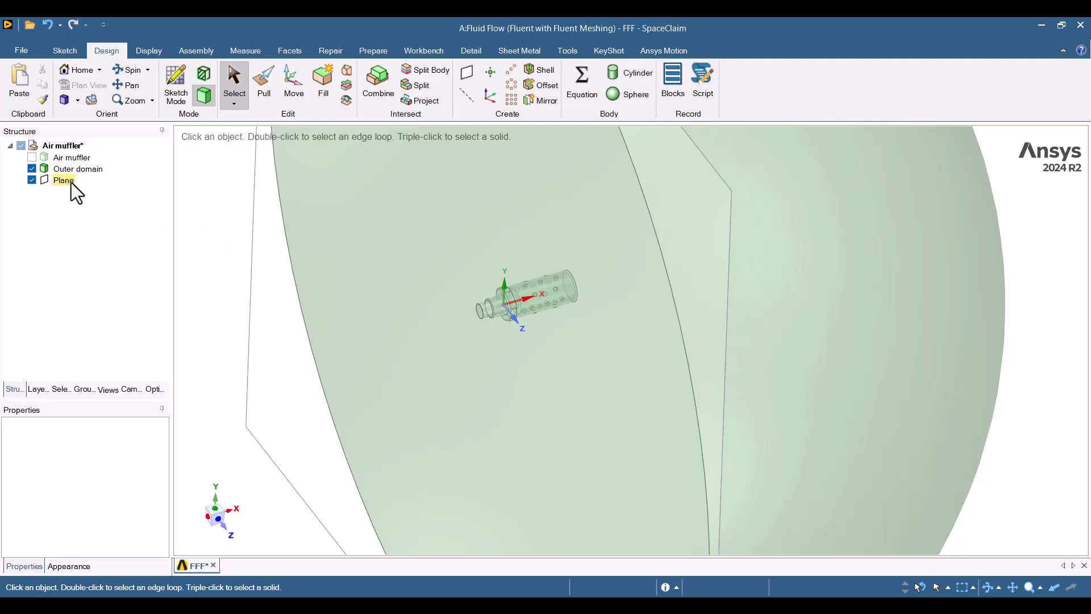
- Hide the Outer domain body and delete the old datum plane
left_click(46, 172)
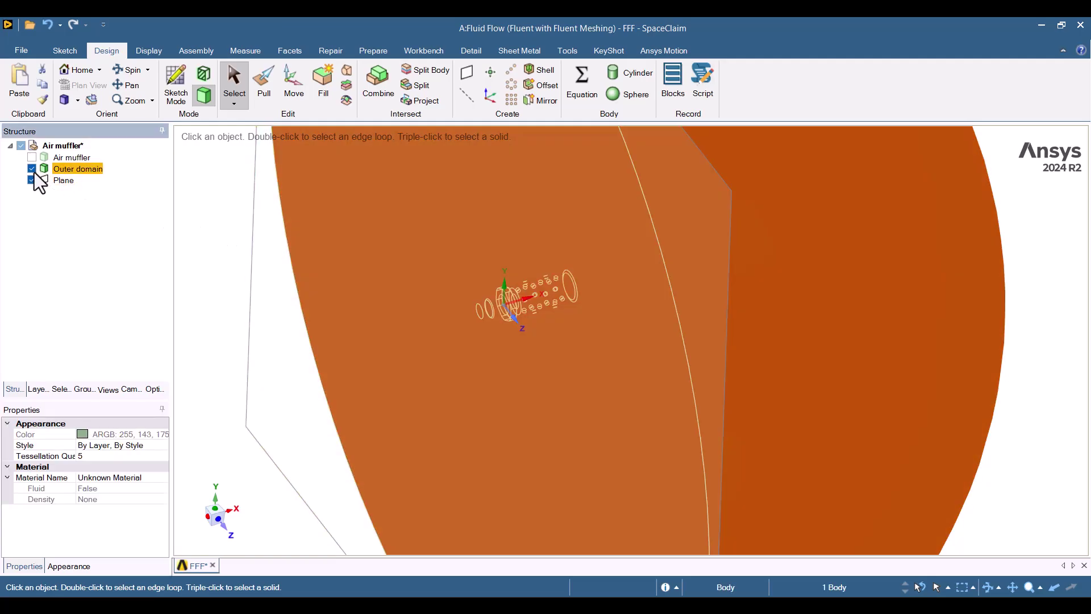
left_click(32, 169)
left_click(48, 181)
right_click(49, 183)
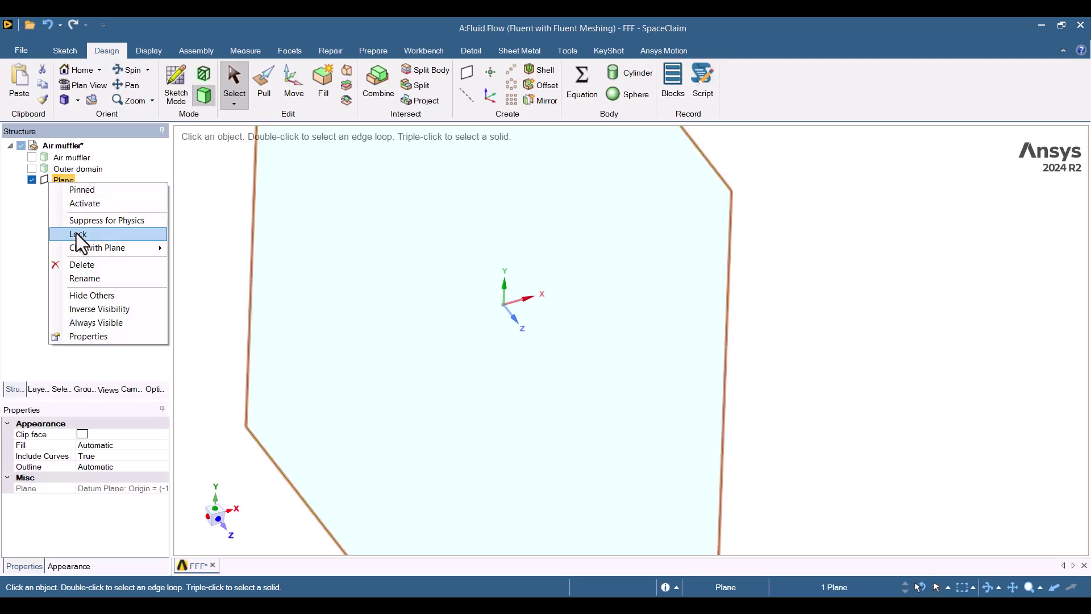
left_click(79, 262)
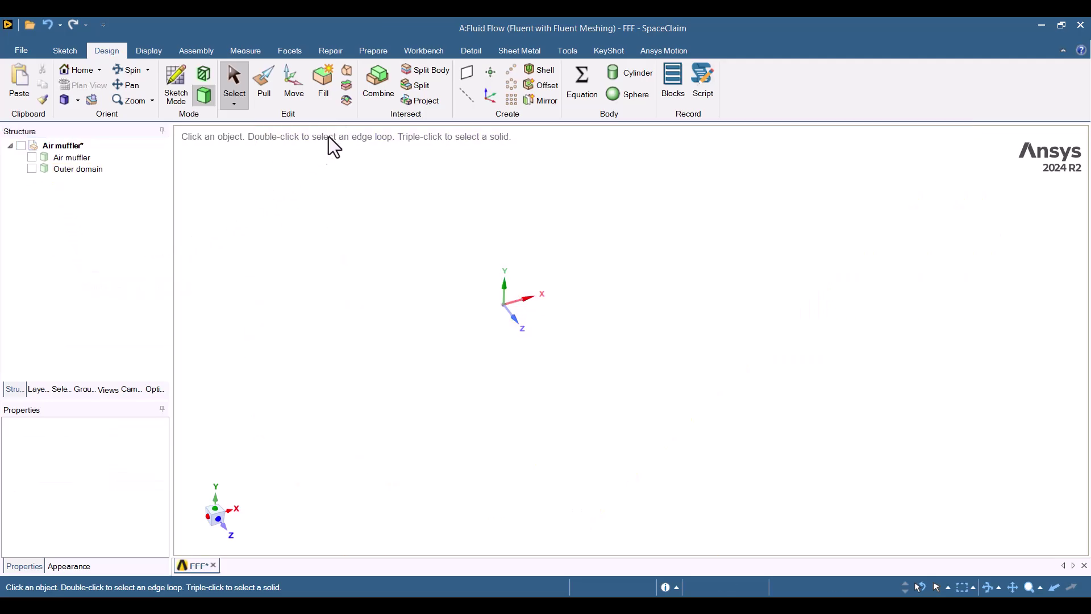
- Create a 300 mm sphere centred at the origin
left_click(613, 97)
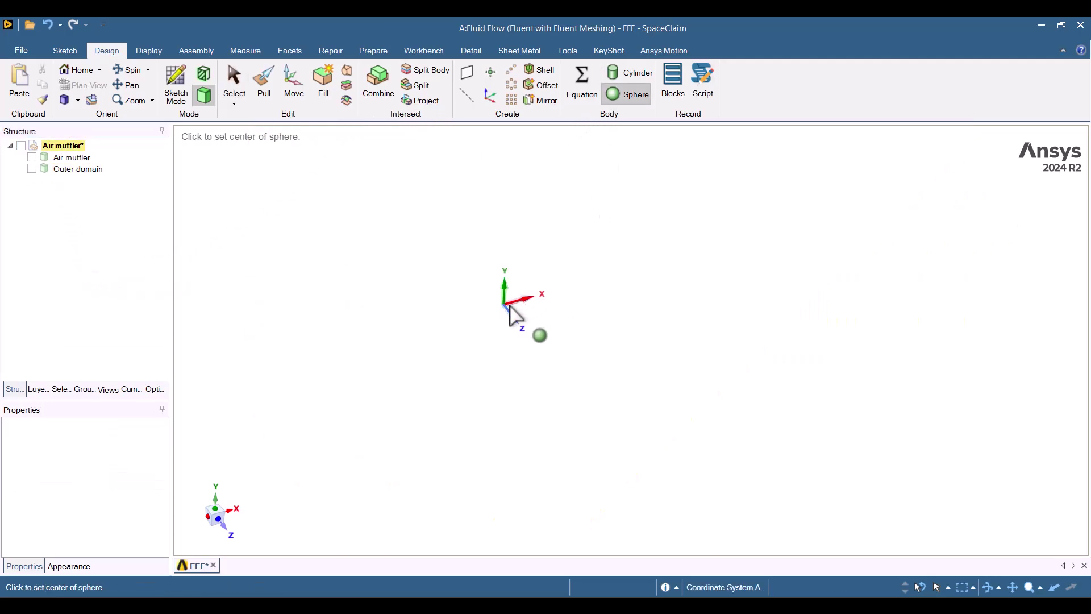
left_click(503, 305)
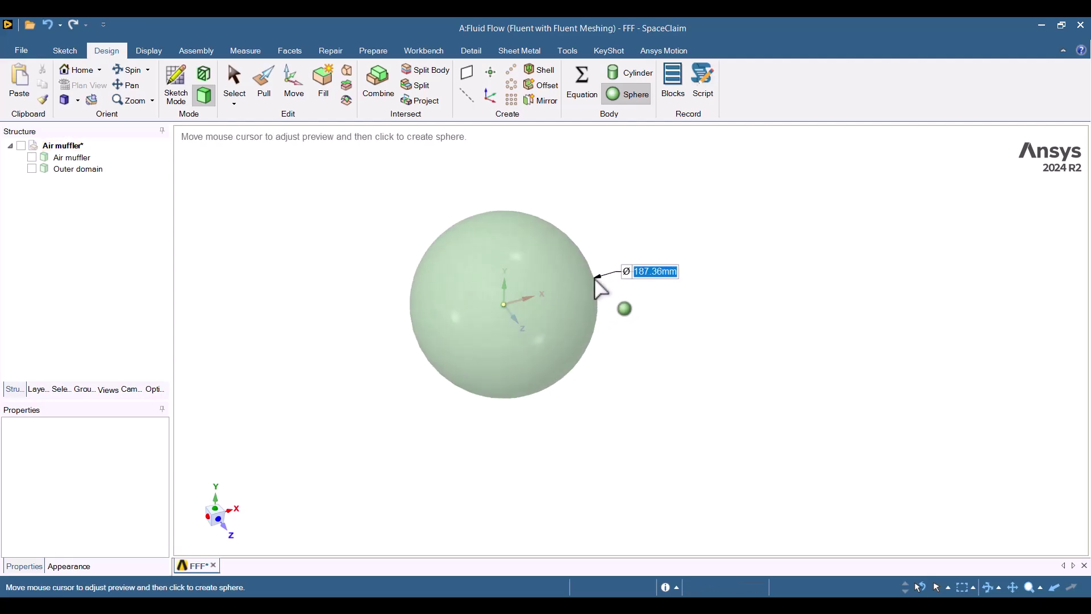
type("300")
key("Return")
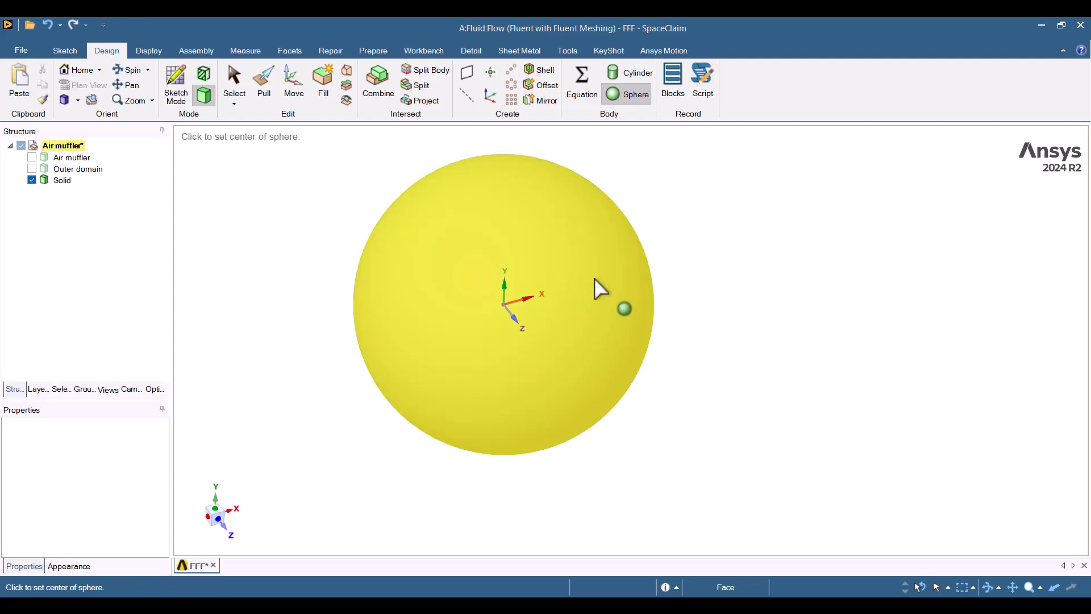
key("Escape")
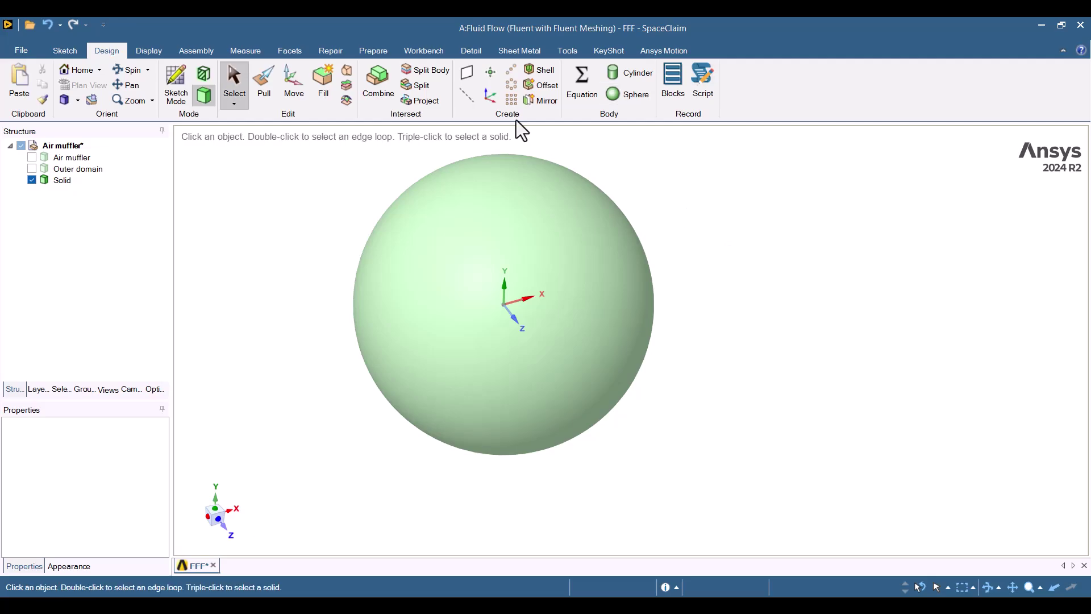
- Split the sphere with a new plane on the X axis, remove one half, and show Outer domain again
left_click(466, 77)
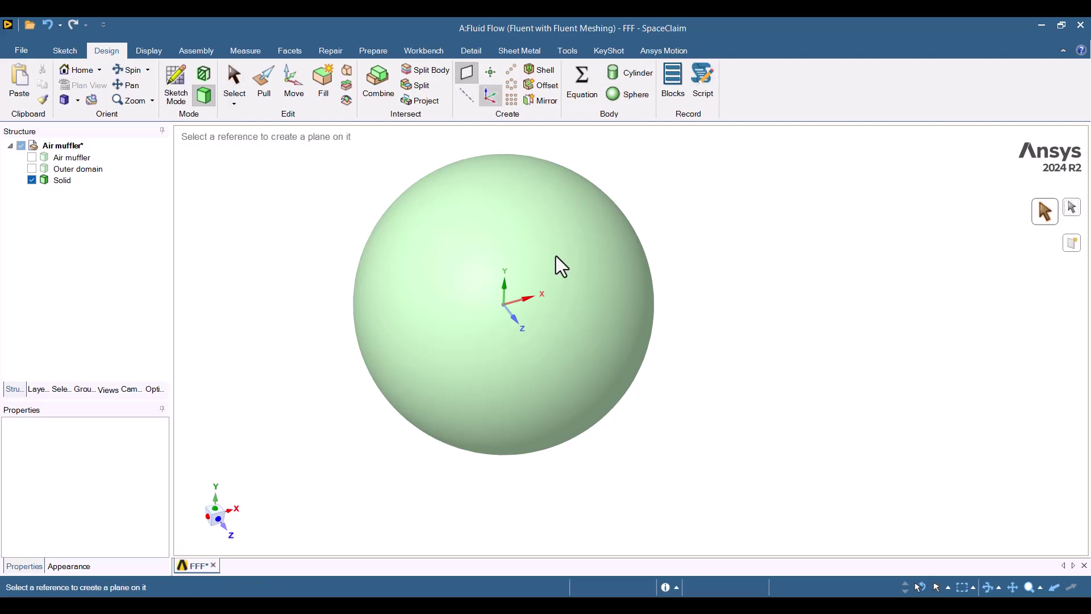
left_click(531, 298)
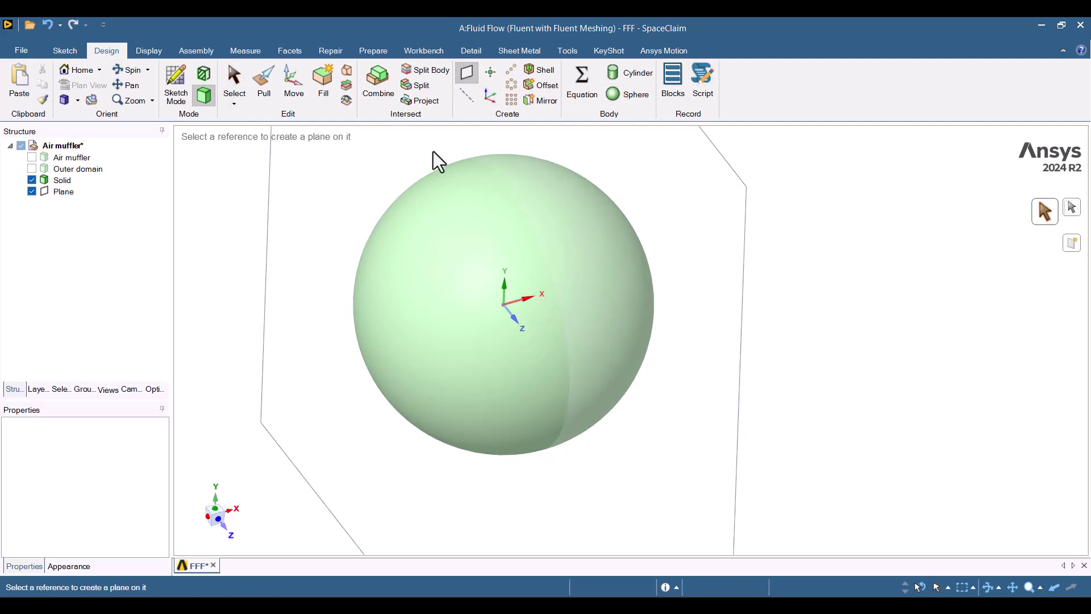
left_click(380, 93)
left_click(490, 244)
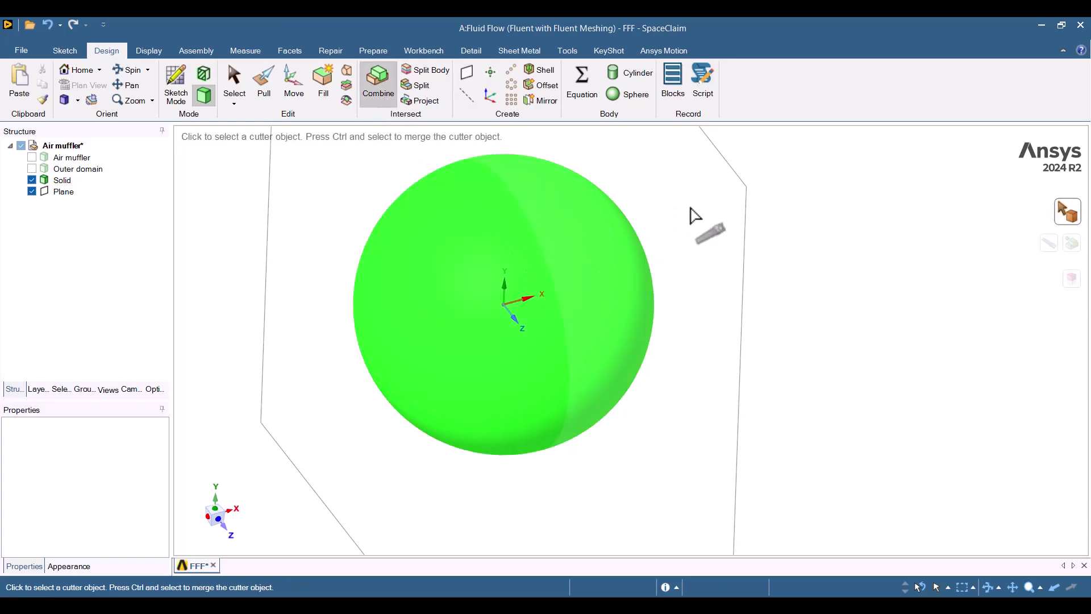
left_click(748, 227)
left_click(533, 331)
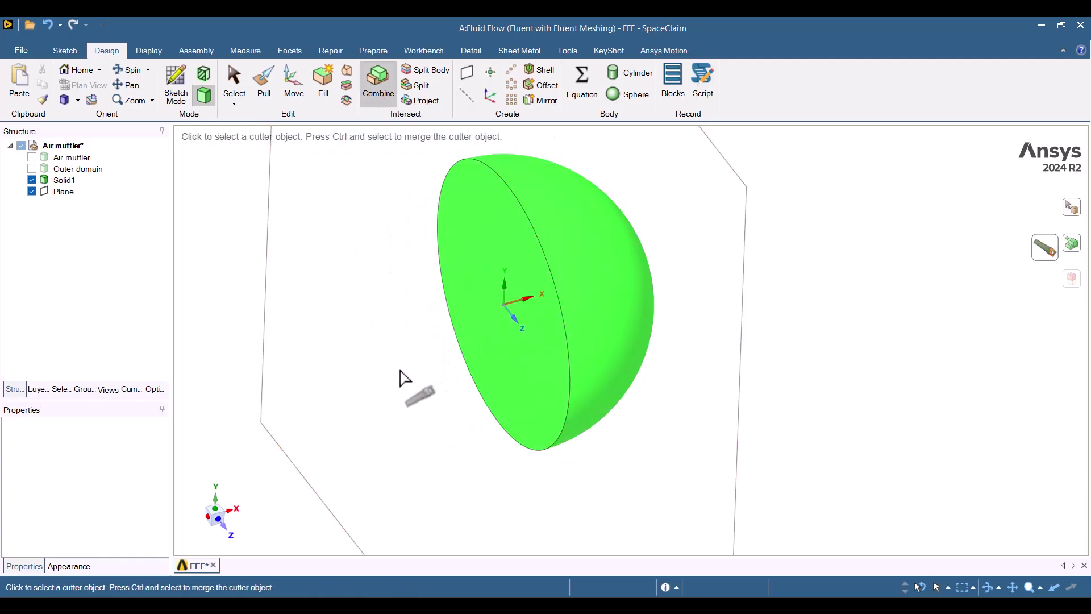
key("Escape")
left_click(32, 168)
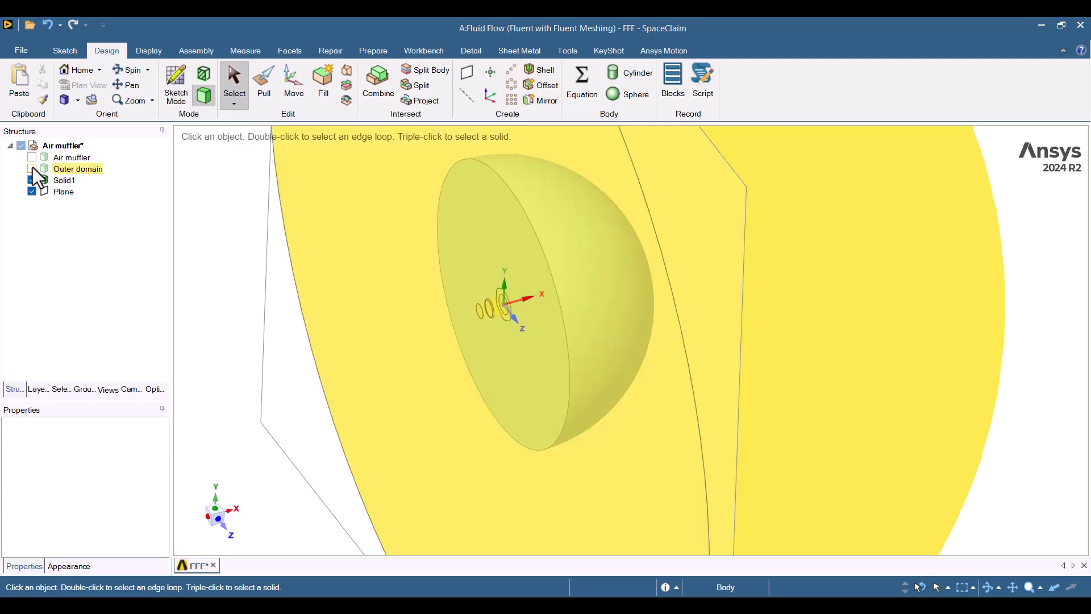
middle_click_drag(264, 309, 333, 301)
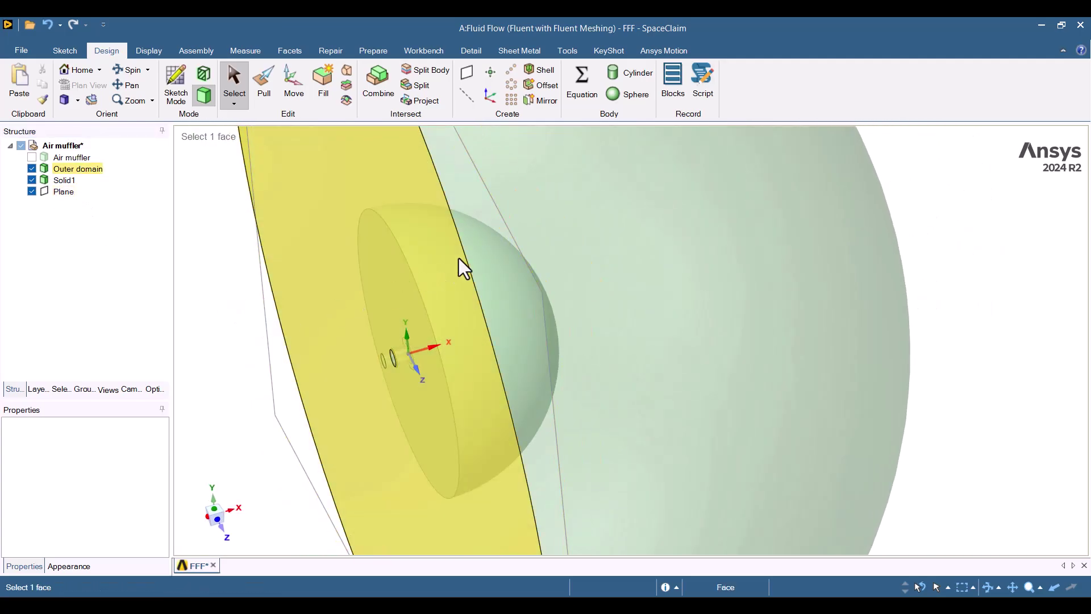
- Rename the hemisphere body Solid1 to 'Permeable surface' in the Structure tree
mouse_move(981, 249)
middle_mouse_down()
mouse_move(985, 259)
mouse_move(991, 250)
middle_mouse_up()
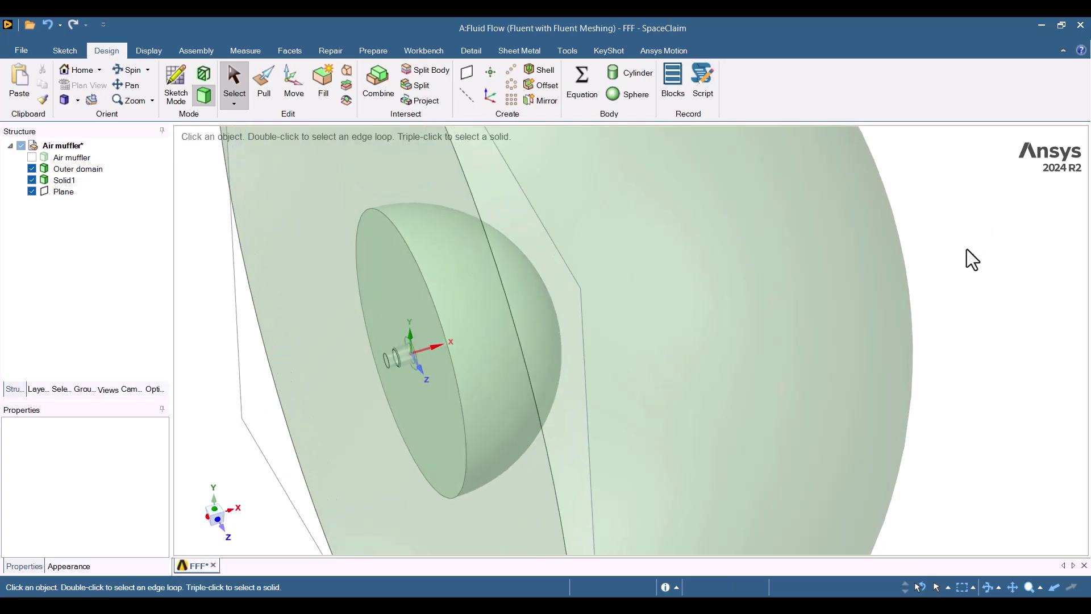
scroll(973, 262, "up", 3)
scroll(972, 261, "down", 5)
left_click(64, 181)
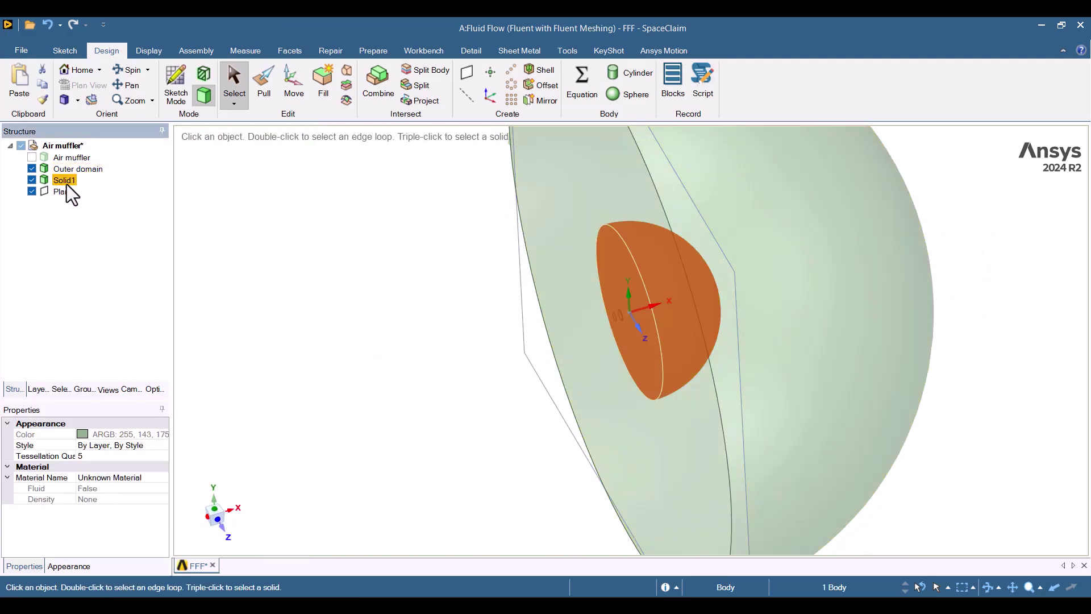
type("Pe")
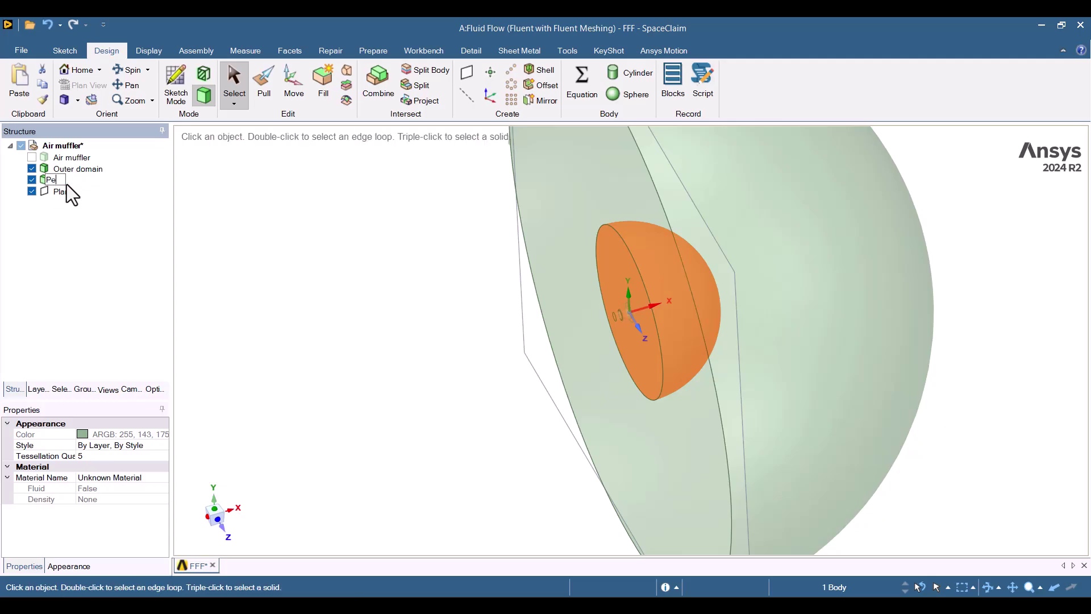
type("rmeable surface")
key("Return")
left_click(351, 329)
middle_click_drag(351, 329, 370, 310)
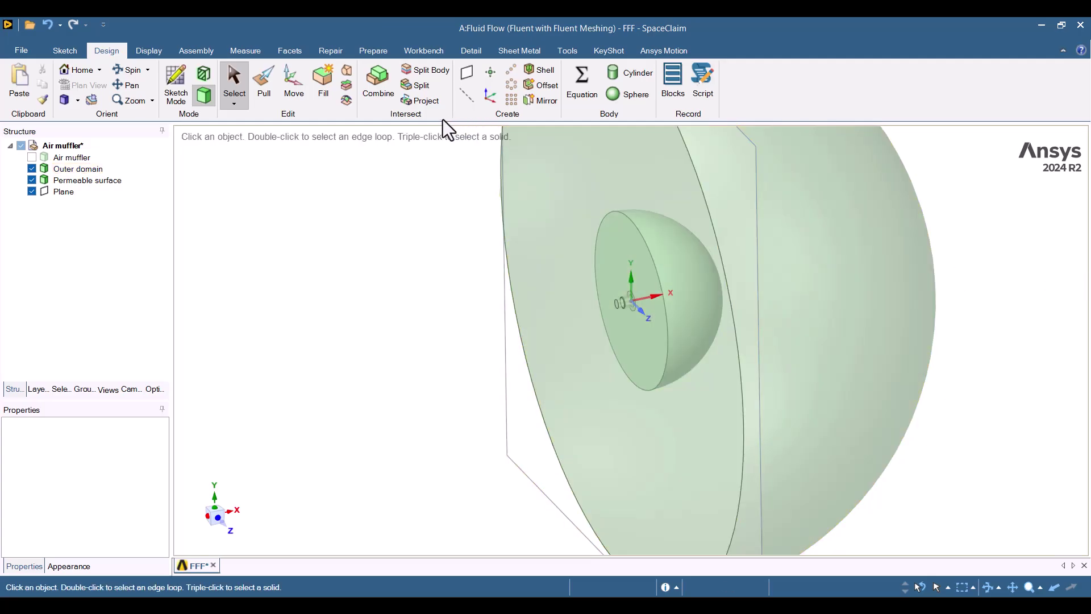
- Try splitting Outer domain with the hemisphere, then undo the split
left_click(419, 69)
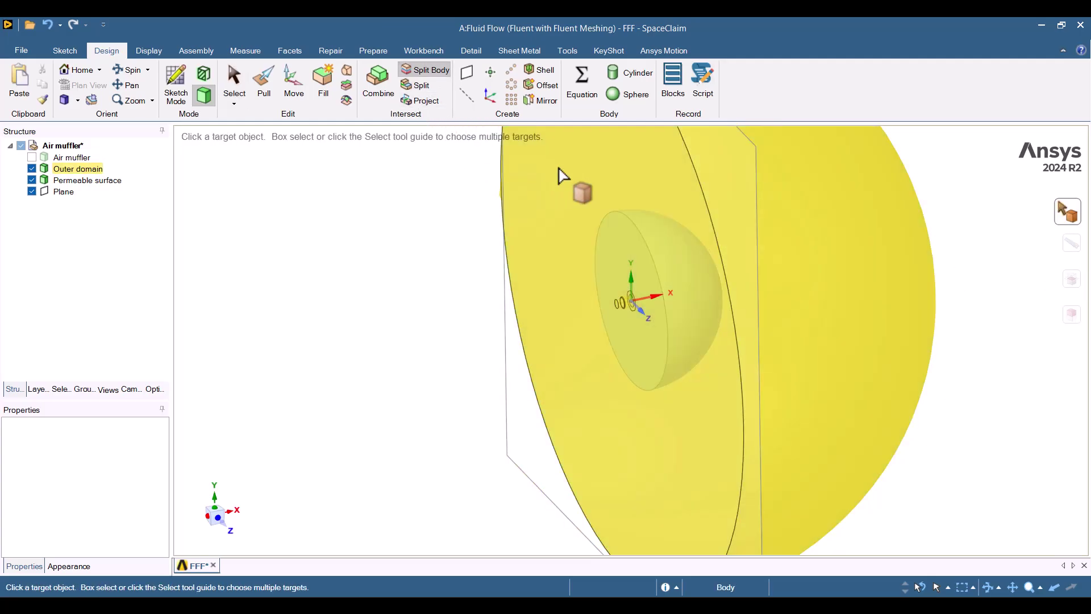
left_click(583, 193)
left_click(657, 232)
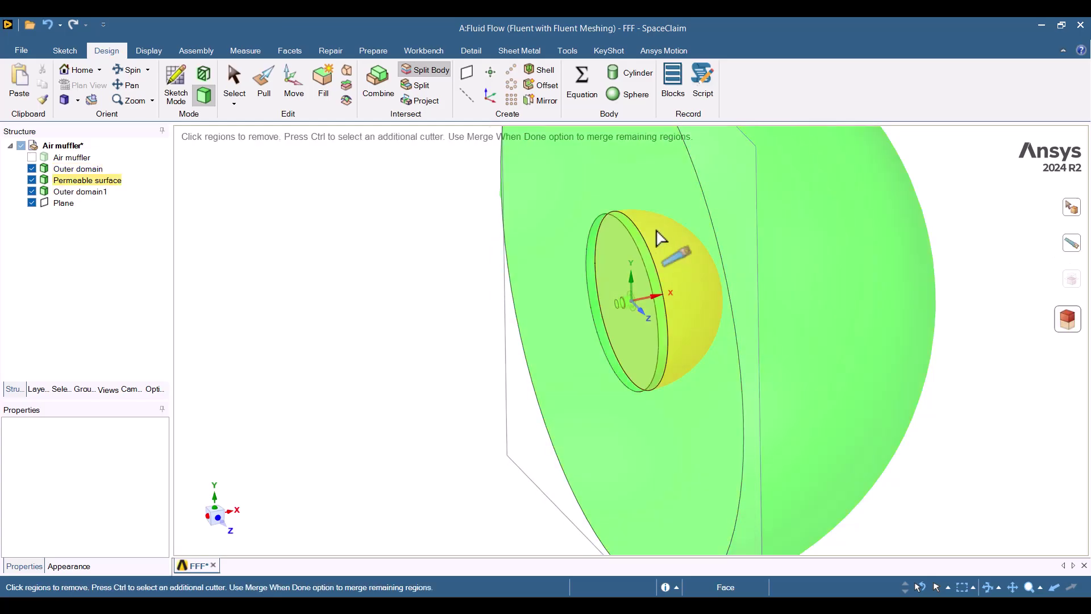
mouse_move(441, 265)
middle_mouse_down()
mouse_move(373, 226)
mouse_move(428, 261)
middle_mouse_up()
key("Escape")
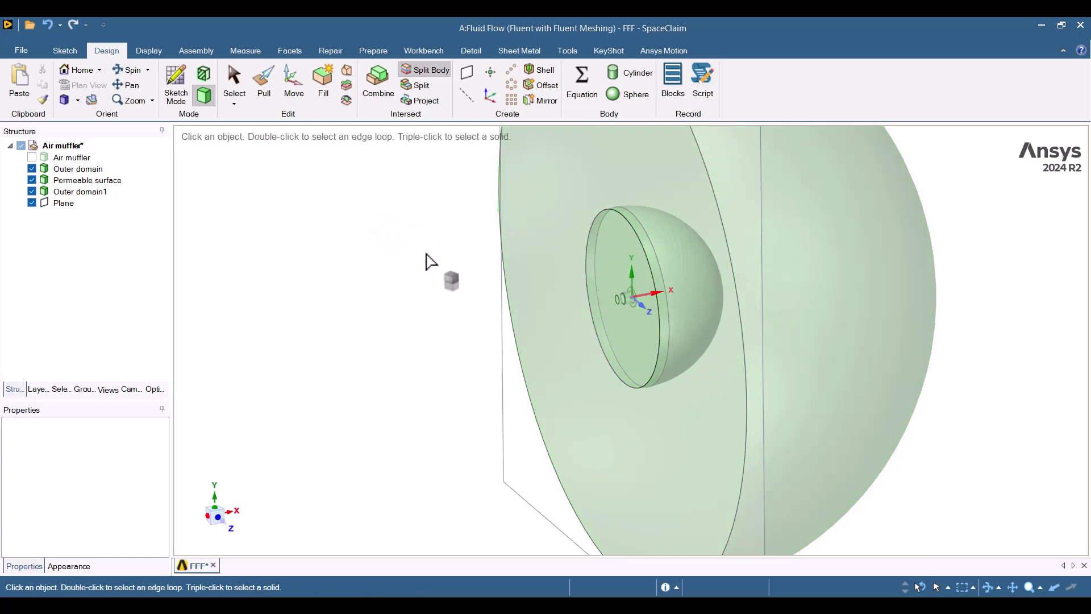
key("ctrl+z")
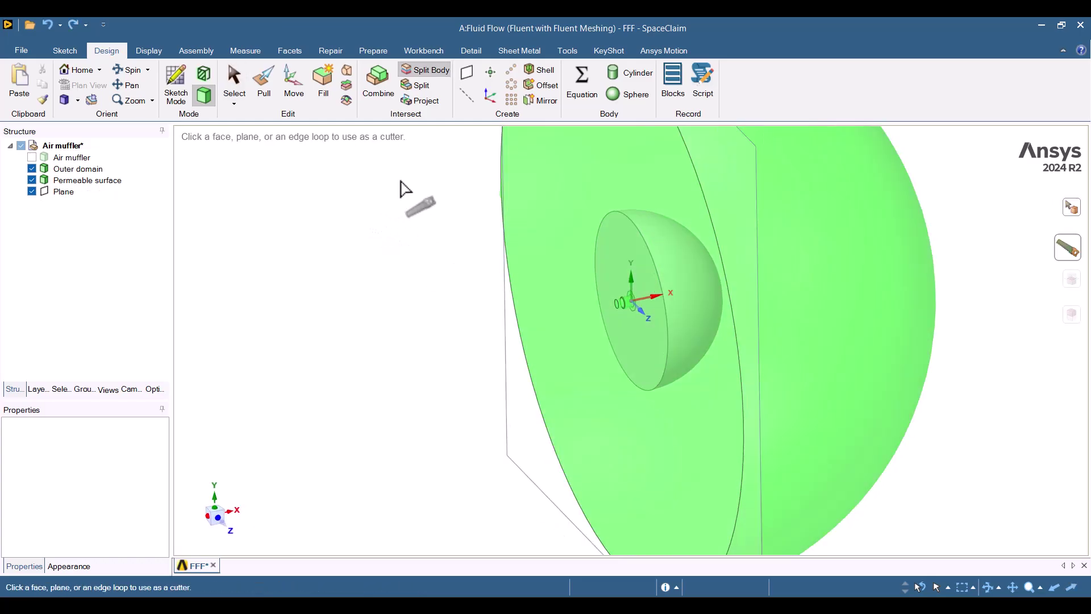
- Combine-cut Outer domain using the Permeable surface hemisphere as a kept cutter
left_click(375, 80)
left_click(759, 221)
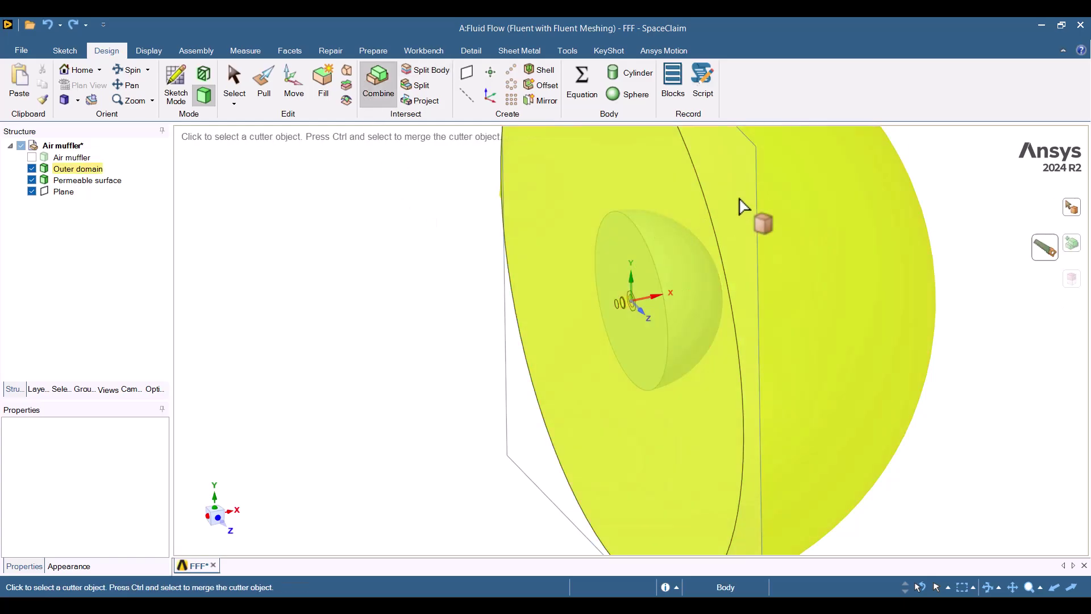
left_click(658, 246)
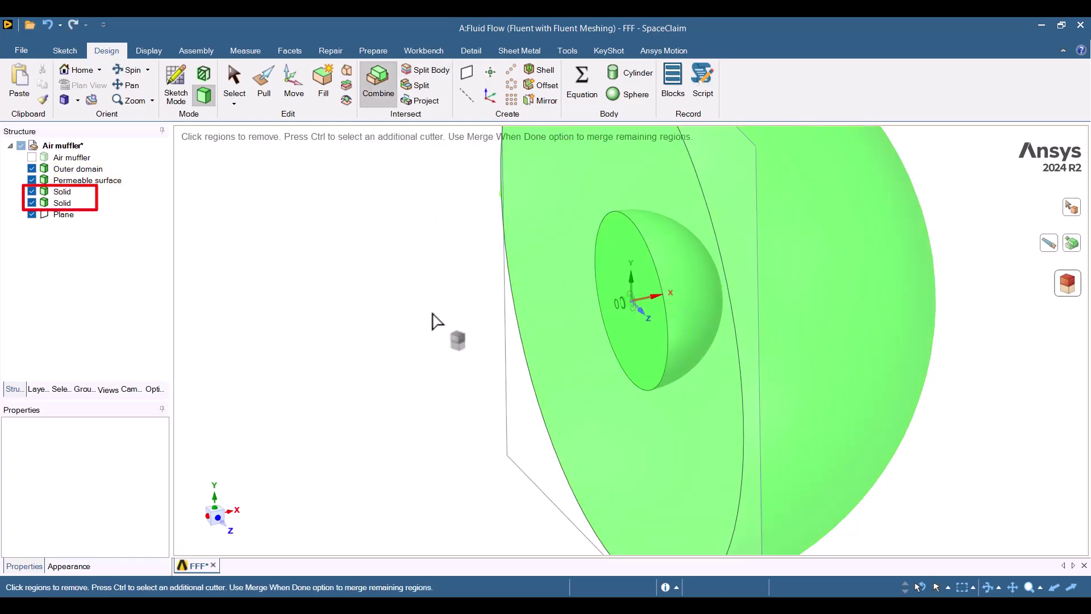
left_click(148, 389)
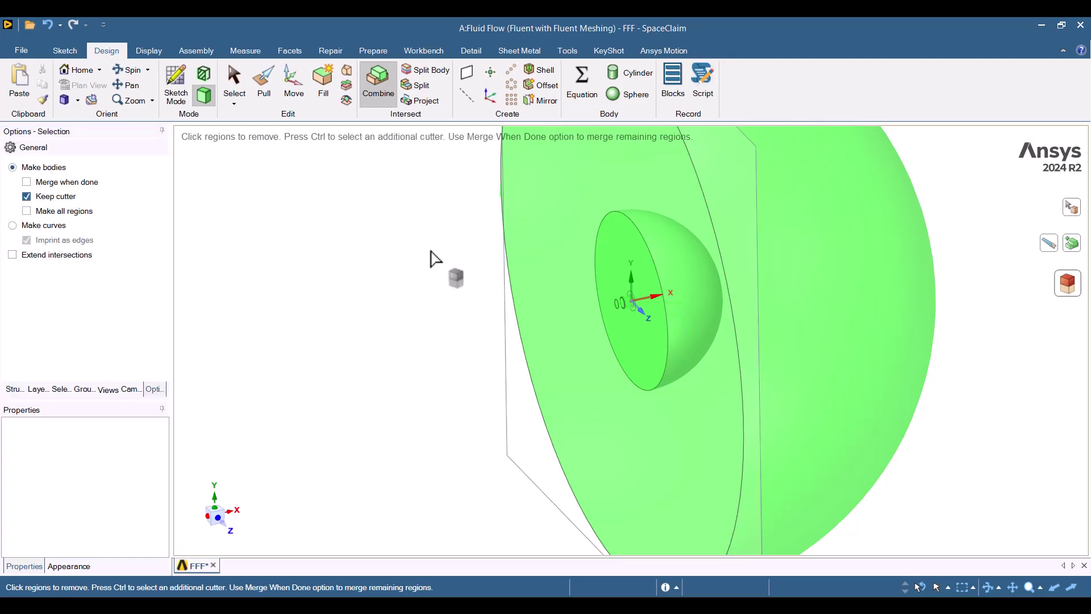
key("Escape")
middle_click_drag(431, 259, 445, 263)
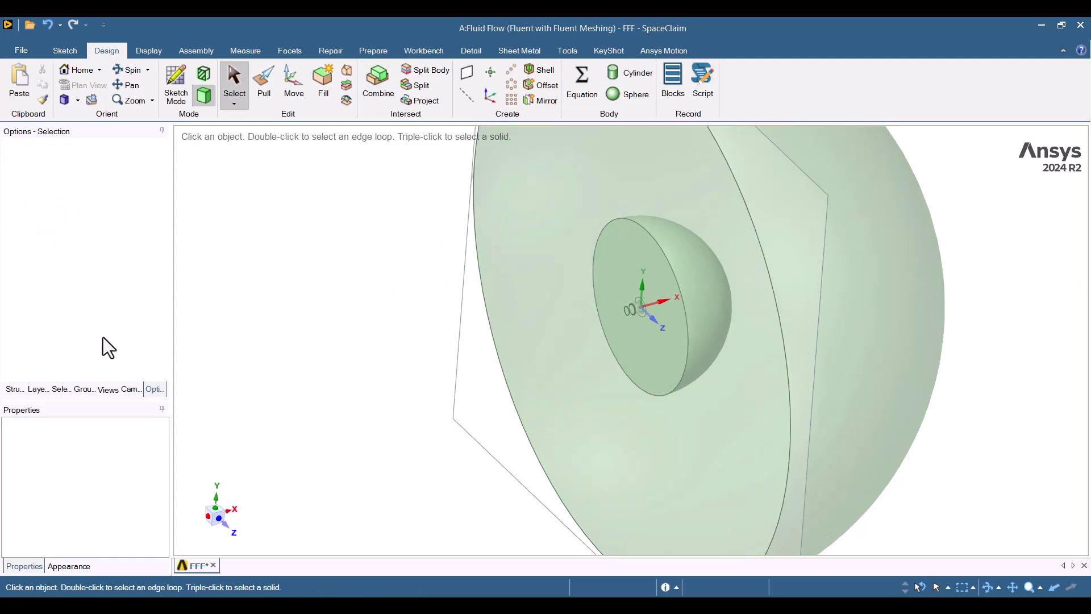
- Hide Outer domain and delete the Permeable surface body
left_click(14, 389)
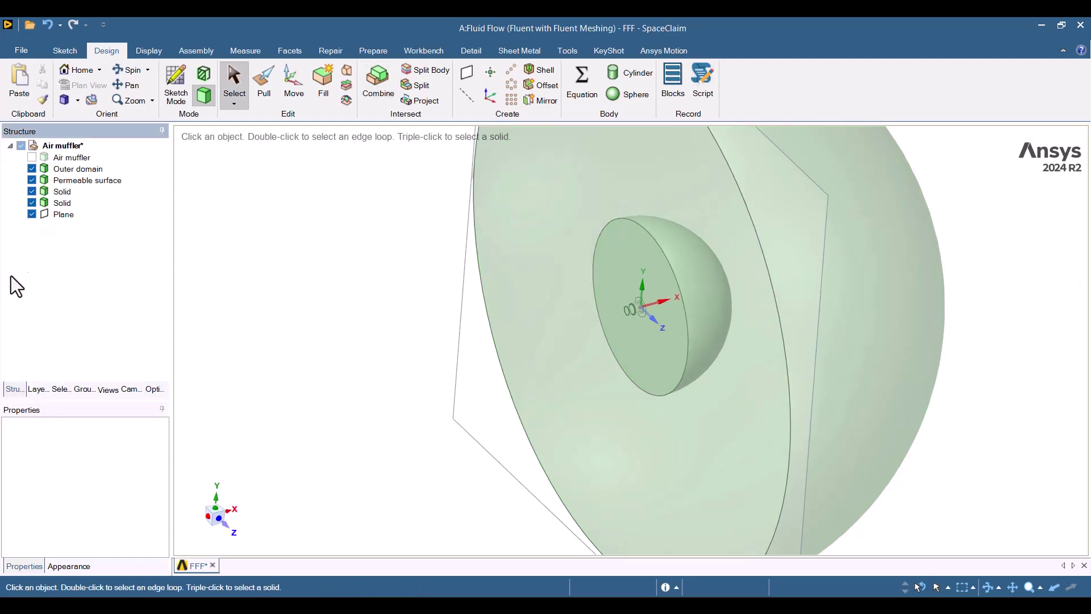
left_click(32, 168)
left_click(31, 180)
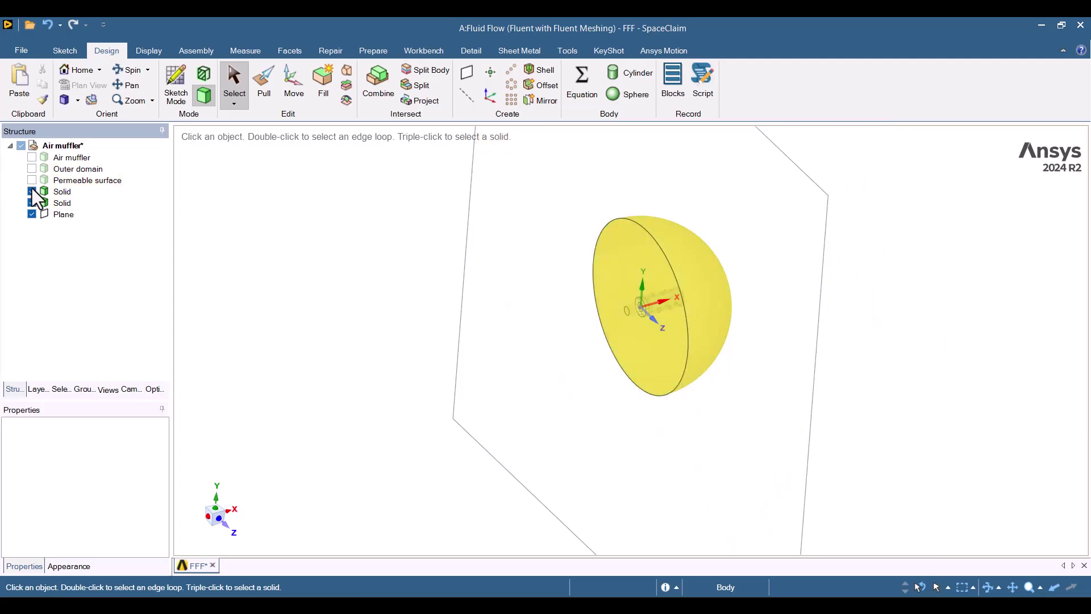
left_click(115, 193)
left_click(59, 180)
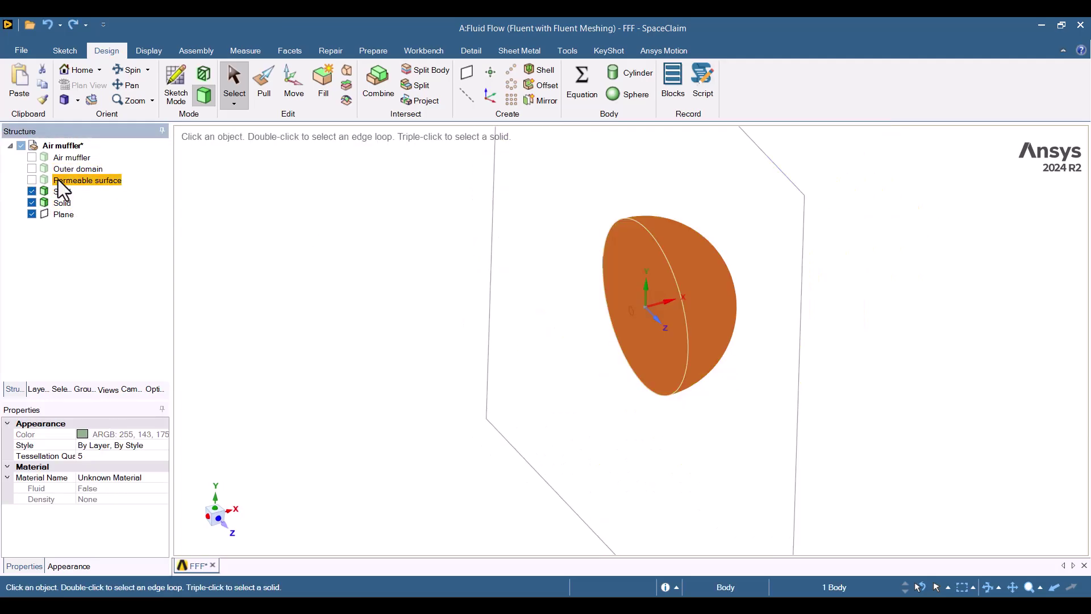
left_click(49, 181)
key("Delete")
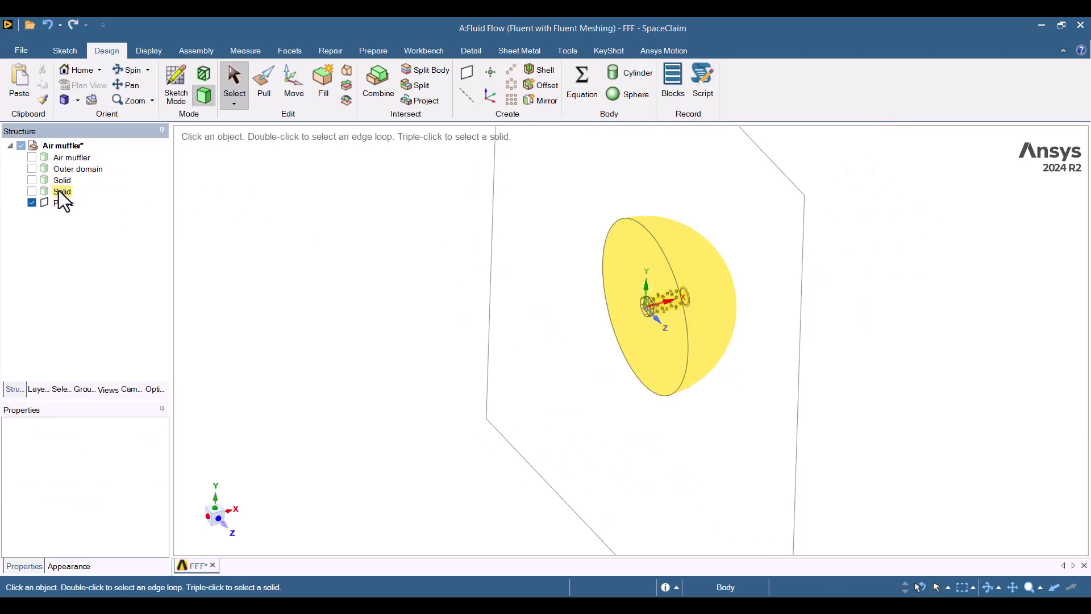
- Show both Solid bodies and merge them into one
left_click(32, 192)
left_click(32, 180)
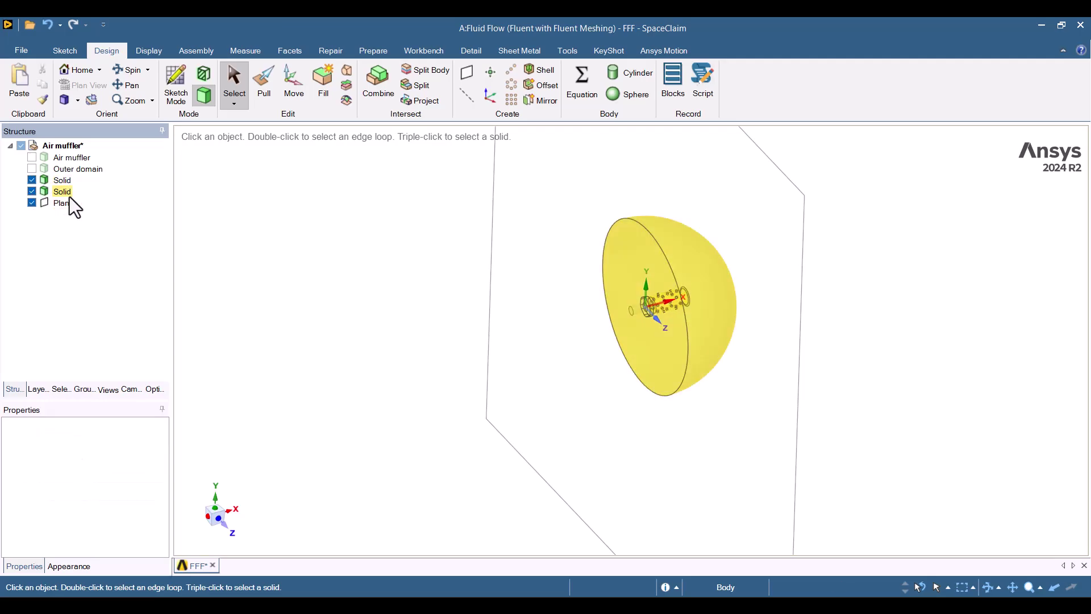
middle_click_drag(650, 243, 900, 200)
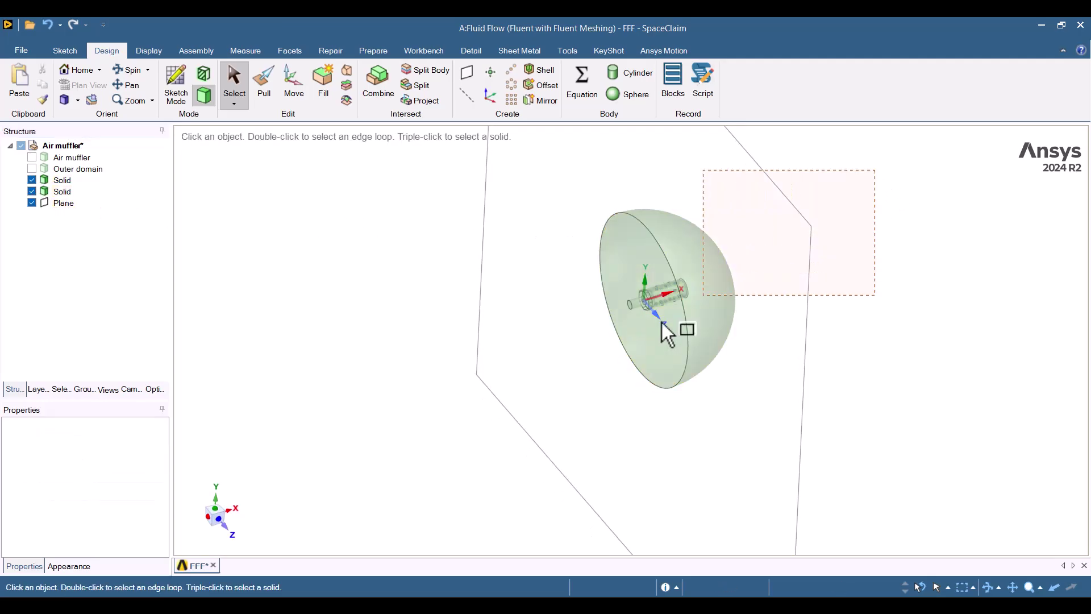
left_click_drag(662, 322, 659, 329)
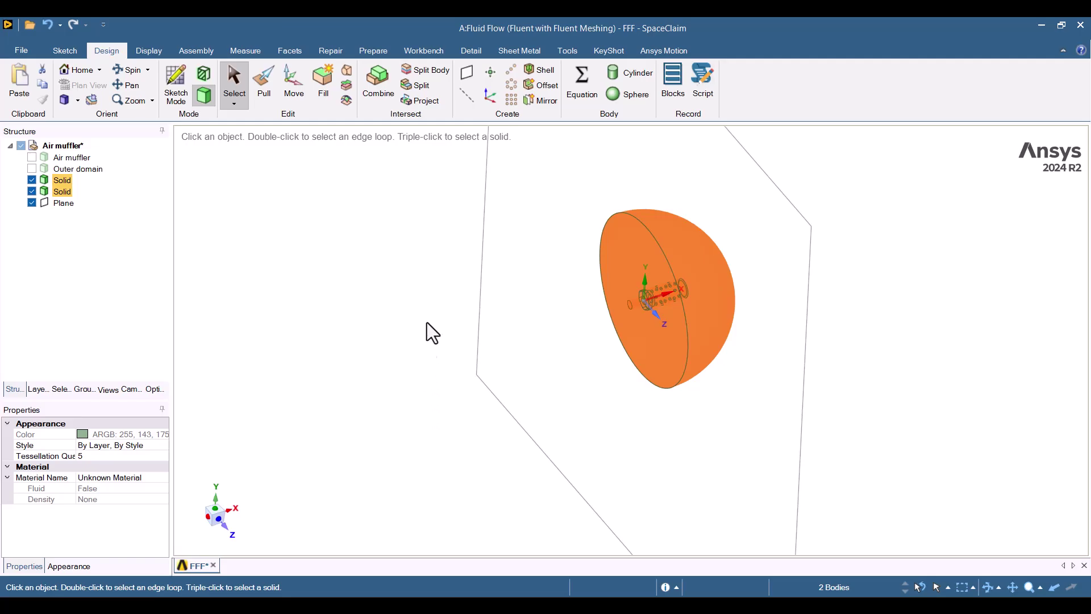
left_click(389, 99)
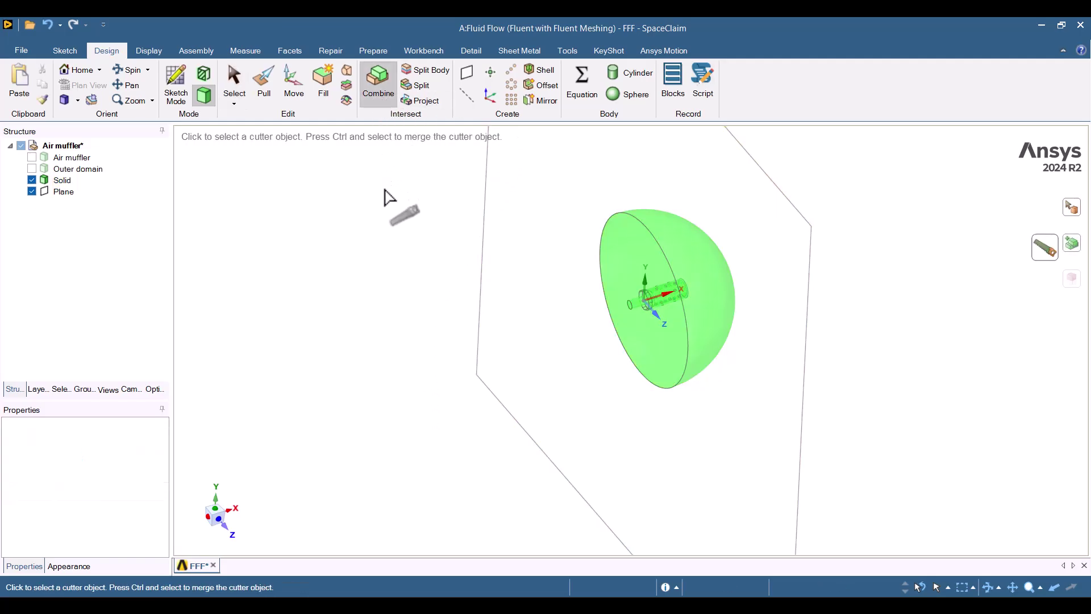
key("Escape")
- Rename the inner solid body to 'Inner domain'
left_click(65, 180)
left_click(66, 180)
type("Inner domain")
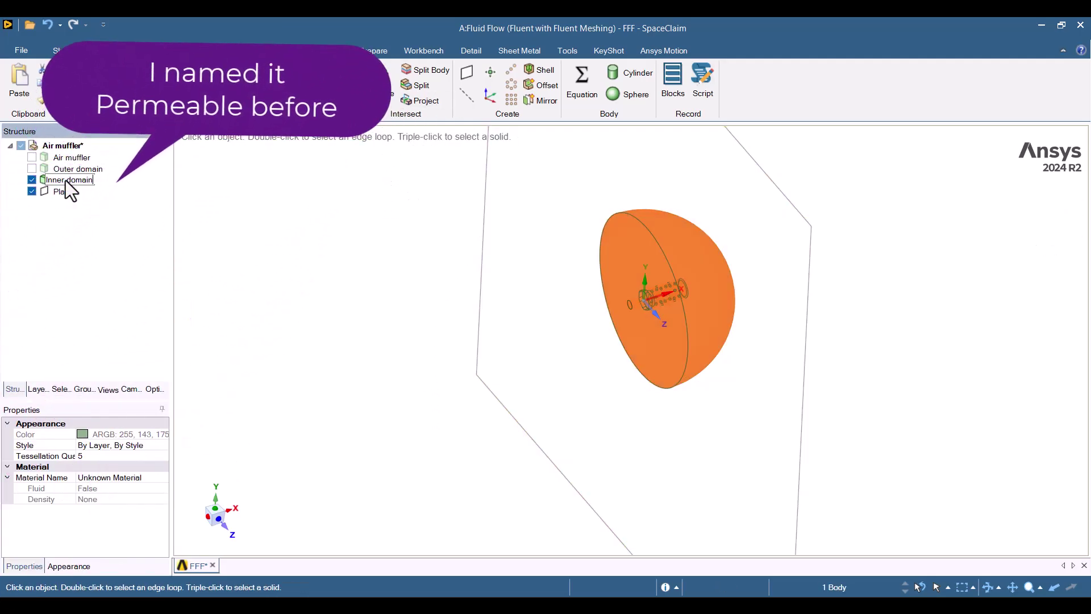
left_click(398, 250)
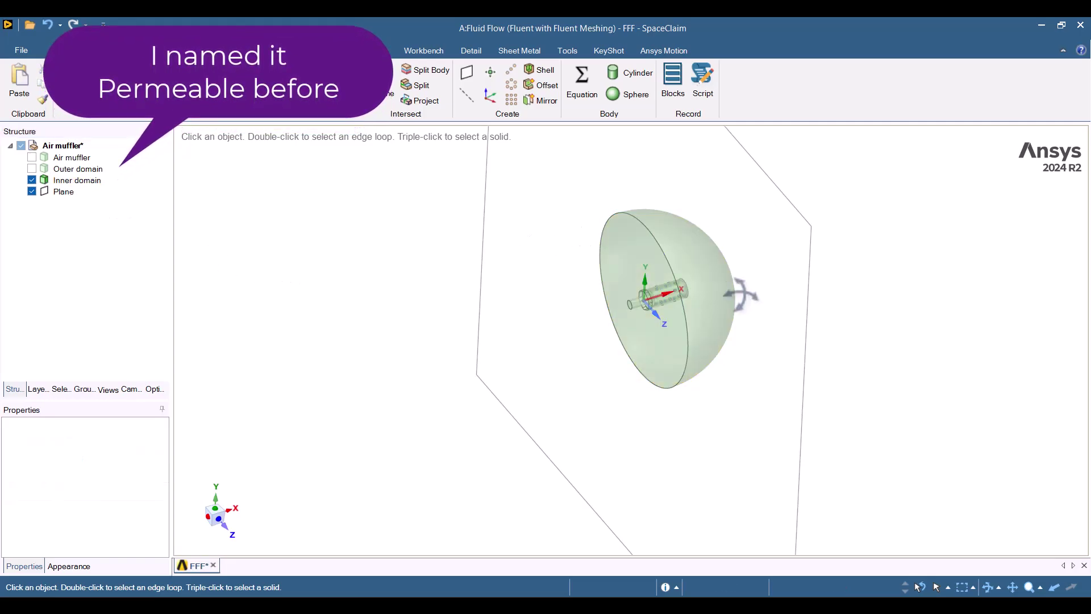
mouse_move(740, 294)
middle_mouse_down()
mouse_move(677, 309)
mouse_move(736, 288)
mouse_move(689, 301)
mouse_move(742, 296)
middle_mouse_up()
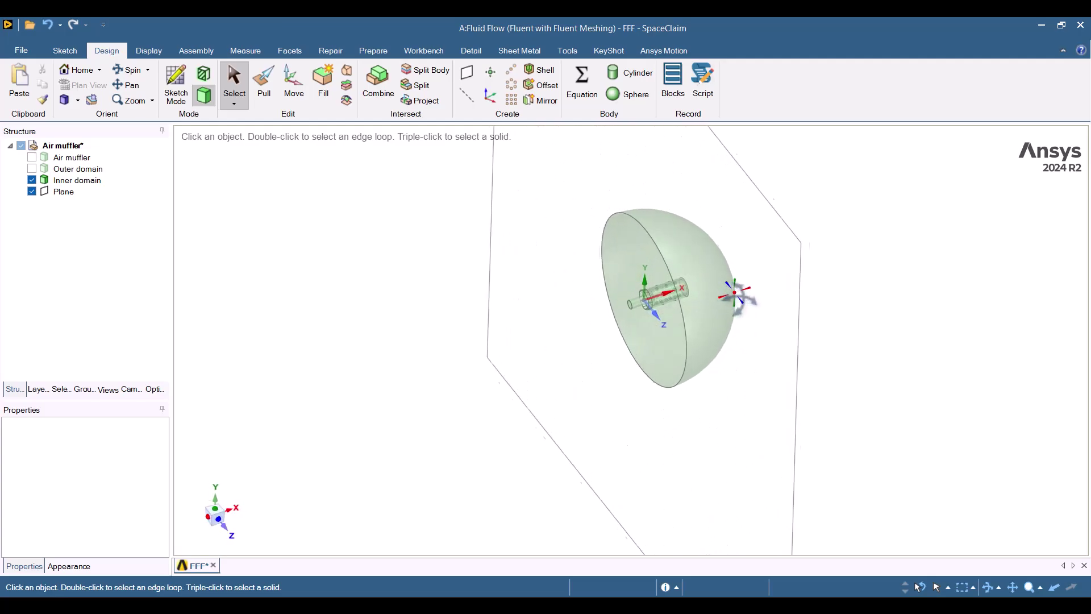
- Show Outer domain again and inspect it around the Inner domain hemisphere
left_click(32, 169)
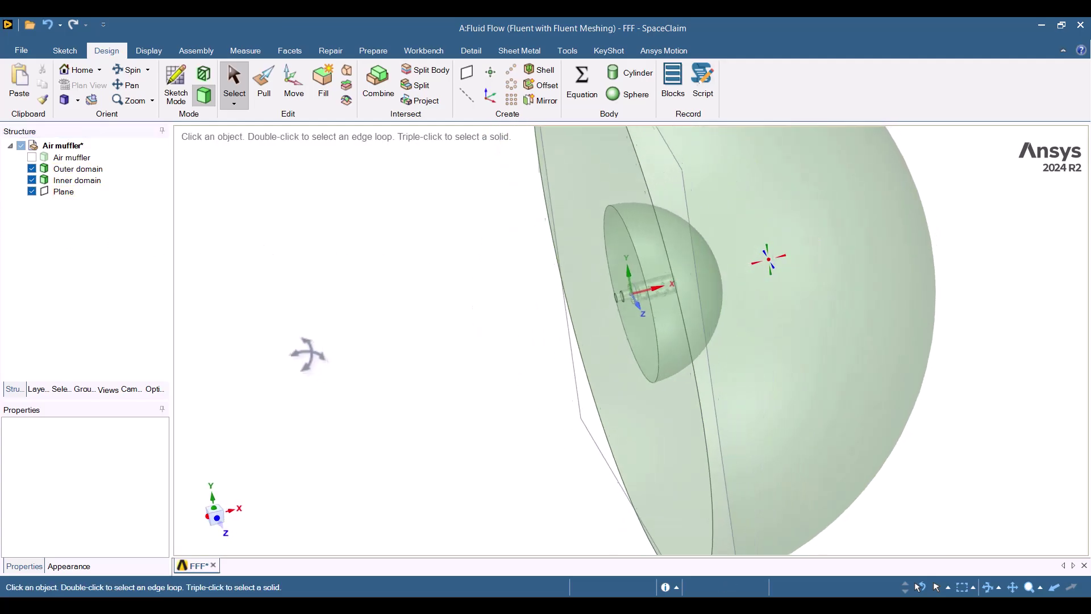
middle_click_drag(309, 354, 332, 361)
left_click(85, 181)
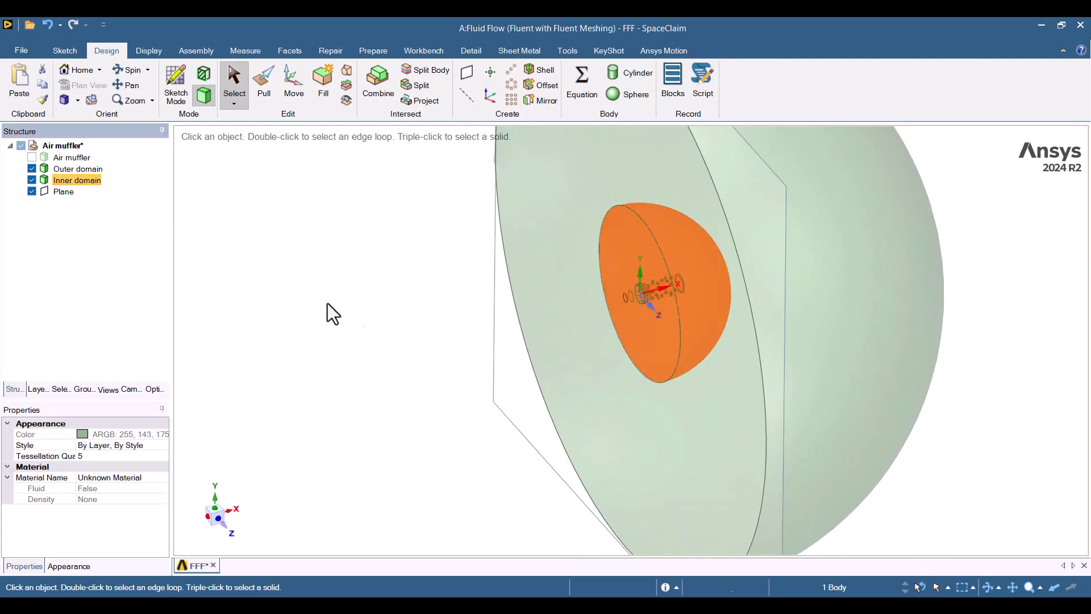
mouse_move(333, 313)
middle_mouse_down()
mouse_move(322, 332)
mouse_move(378, 332)
middle_mouse_up()
left_click(376, 323)
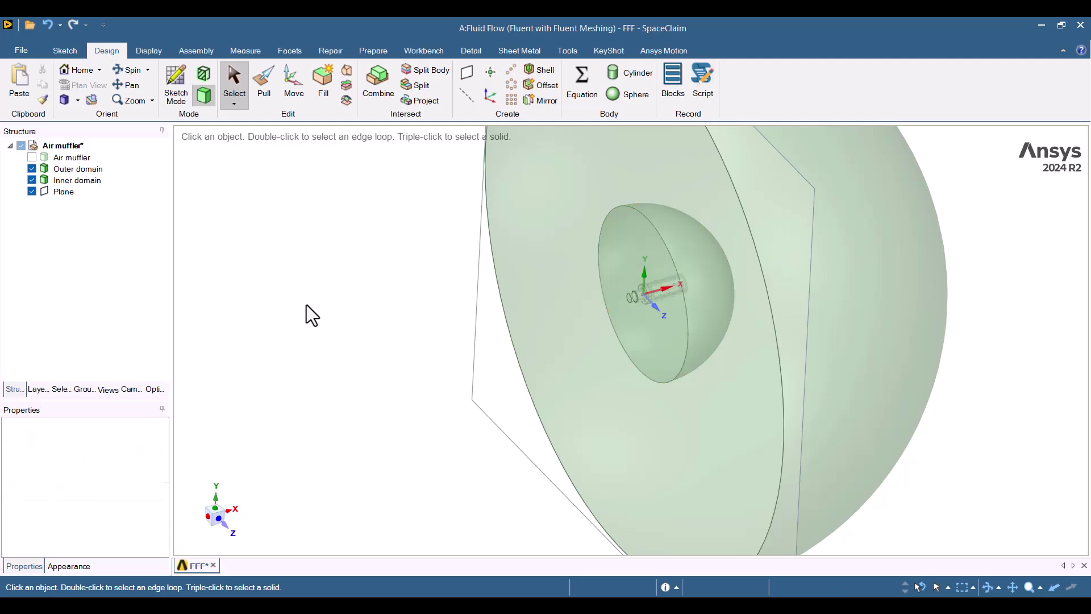
- Make the small pipe end face a named selection called Inlet
middle_click_drag(625, 301, 630, 282)
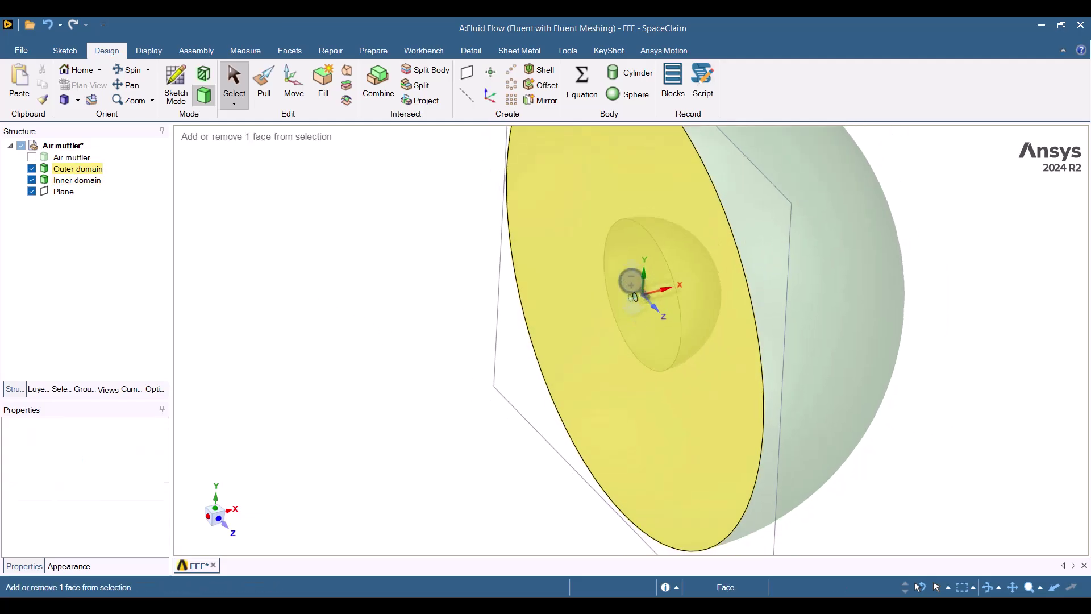
scroll(650, 434, "up", 5)
left_click(589, 287)
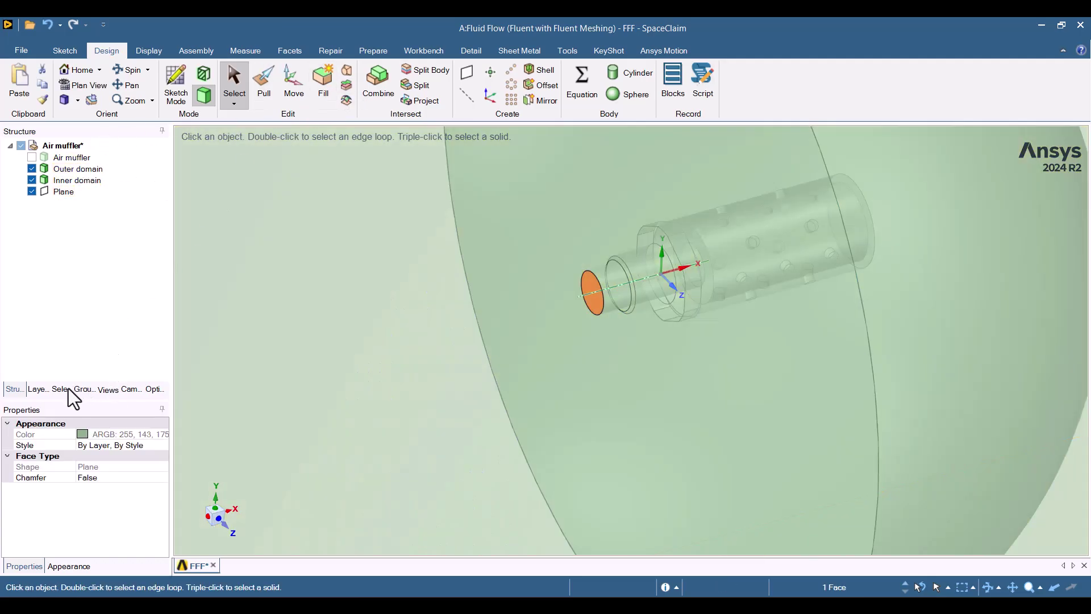
left_click(67, 389)
left_click(86, 389)
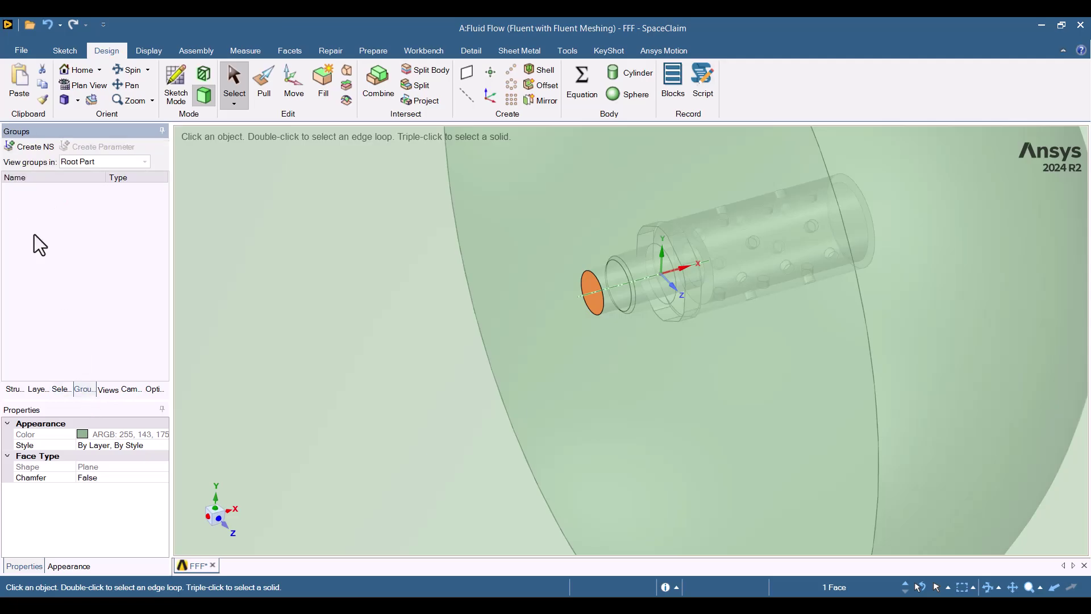
left_click(22, 149)
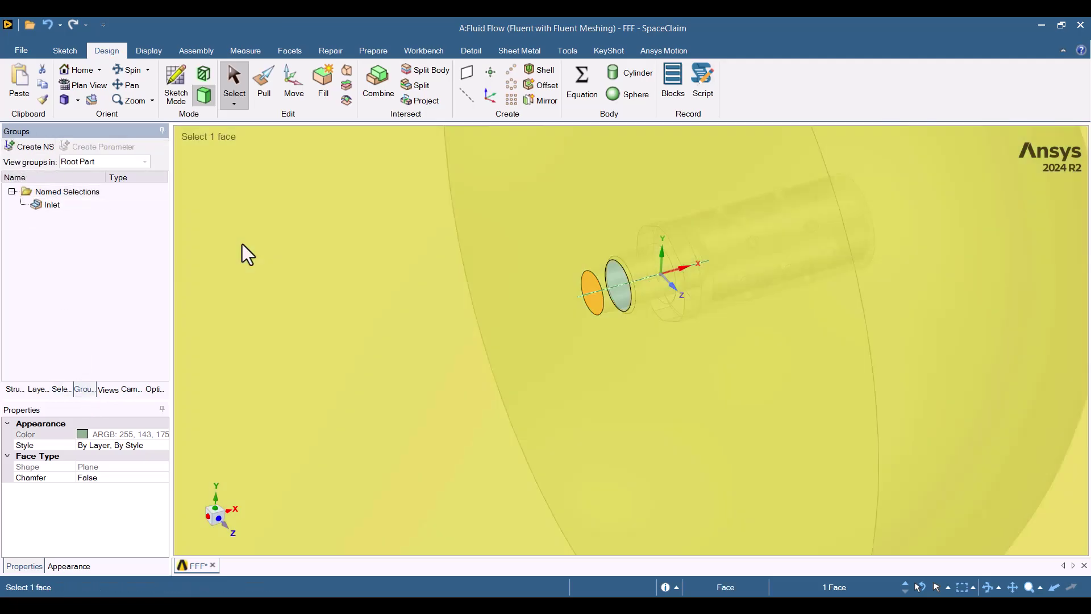
- Create an 'Outlet' named selection from the enclosure's curved and flat faces
middle_click_drag(254, 243, 374, 262)
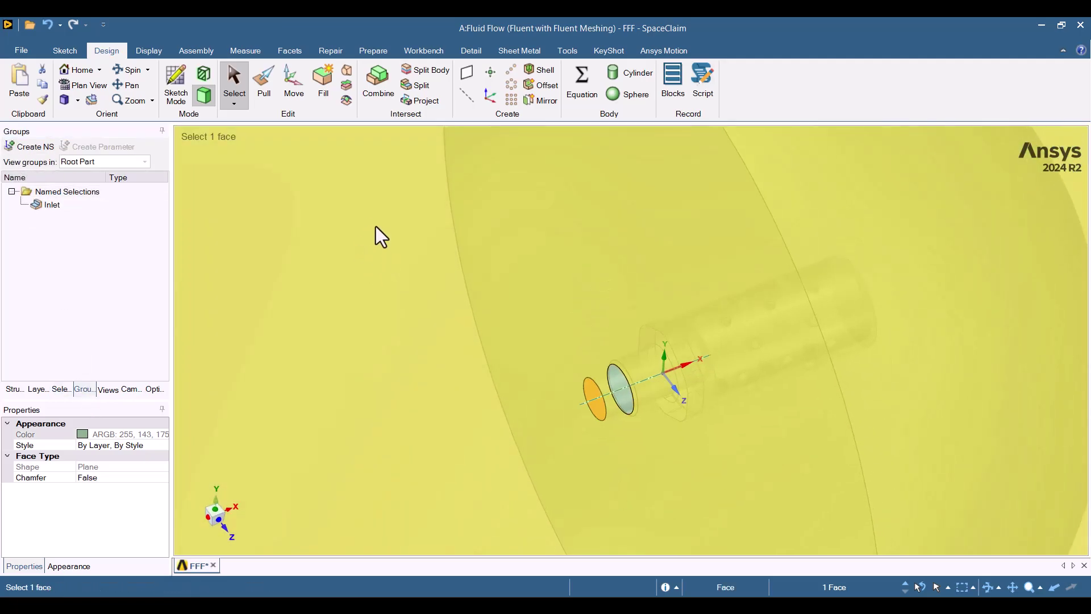
scroll(390, 297, "down", 5)
left_click(670, 201)
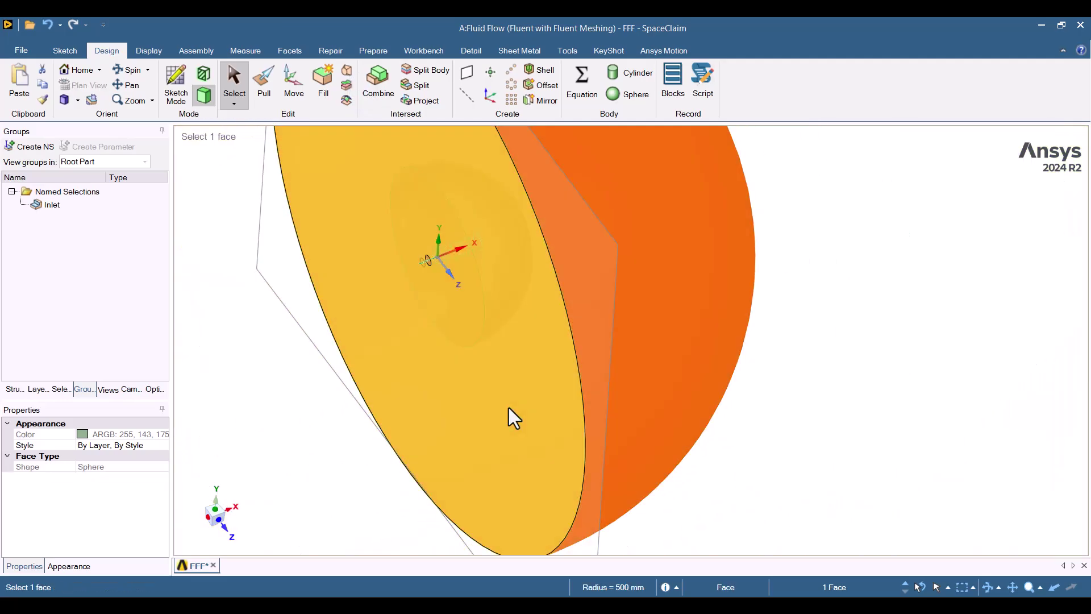
left_click(510, 408, "ctrl")
left_click(25, 151)
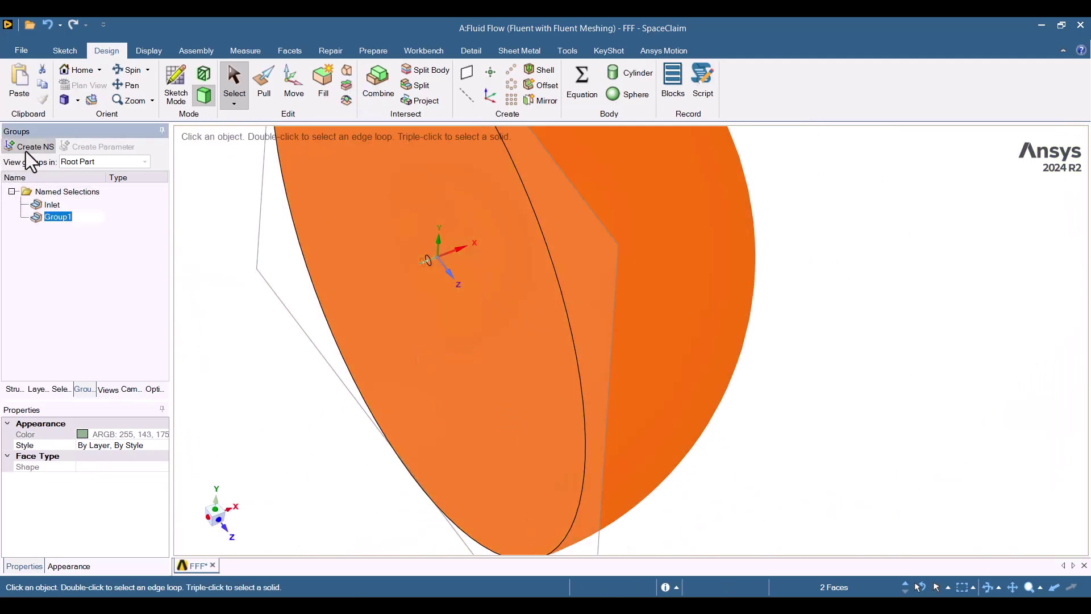
type("Out")
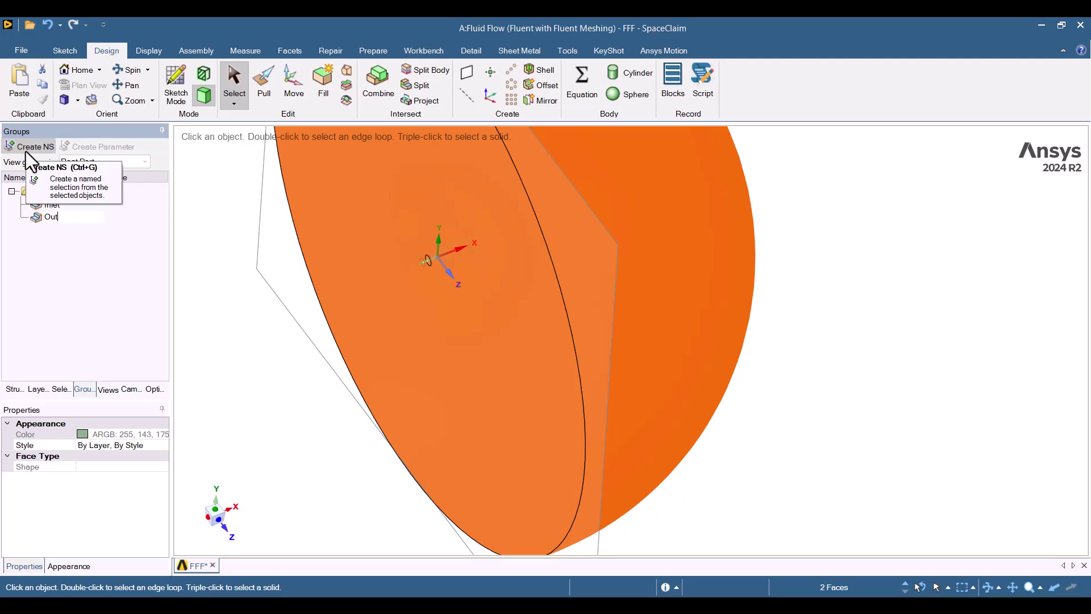
type("let")
key("Return")
left_click(259, 387)
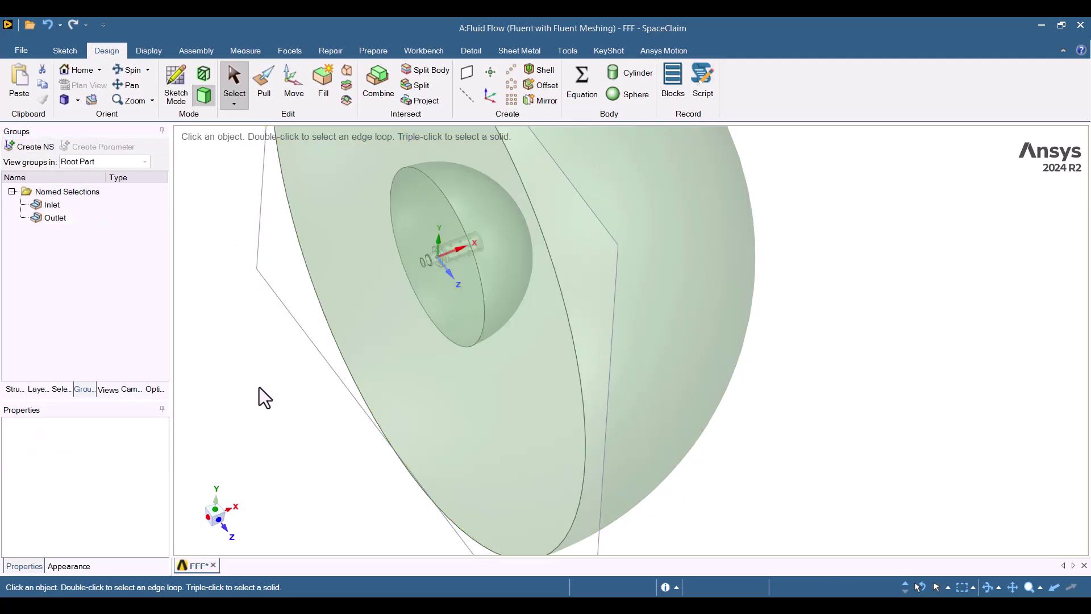
left_click(14, 389)
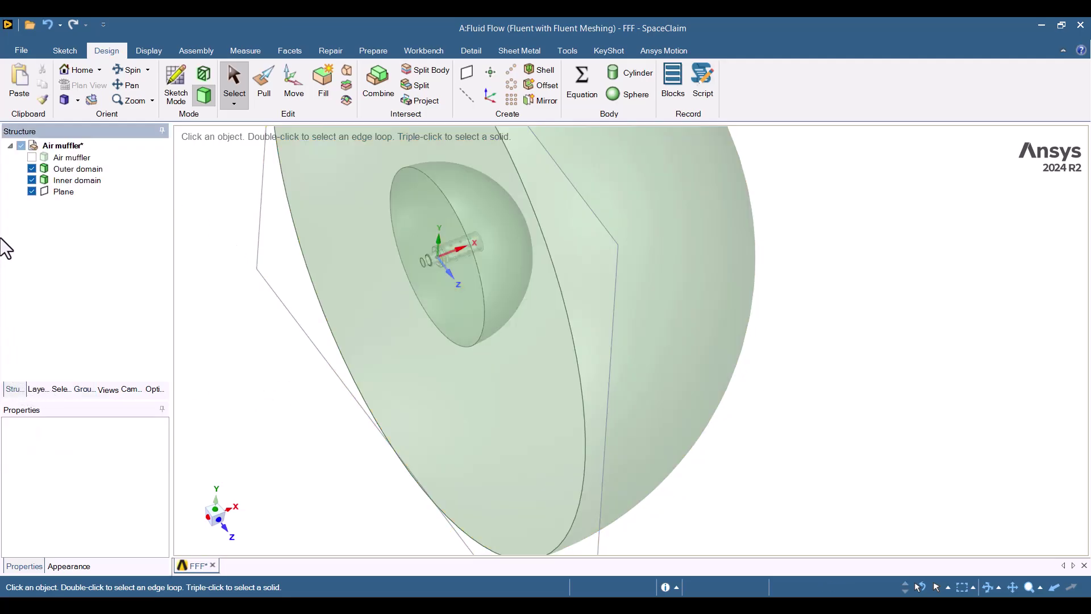
- Hide Outer domain and the inner hemisphere's curved and flat faces
left_click(30, 169)
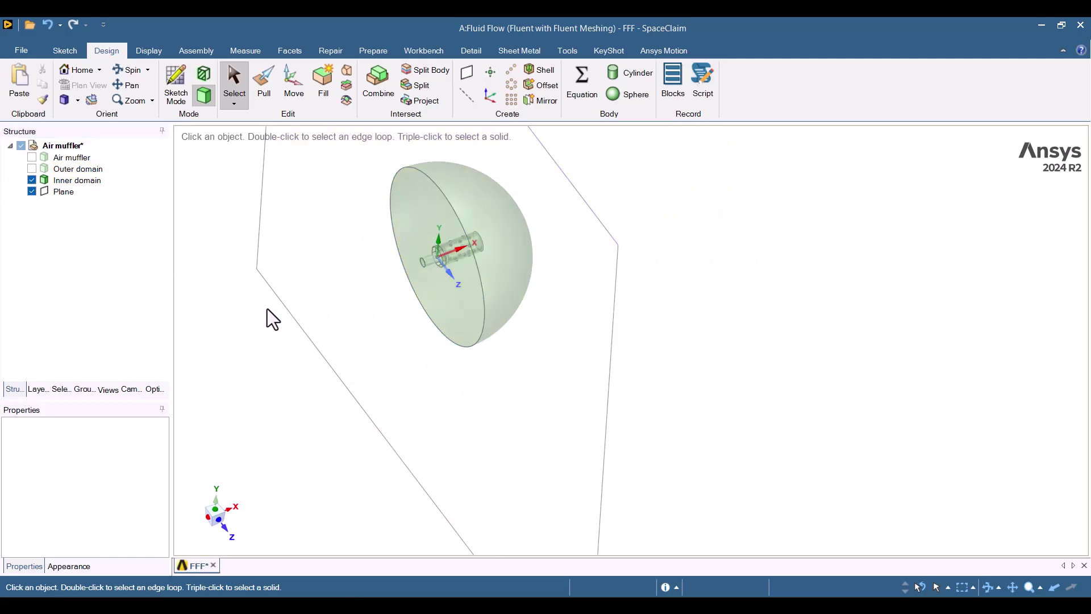
left_click(515, 238)
left_click(435, 209, "ctrl")
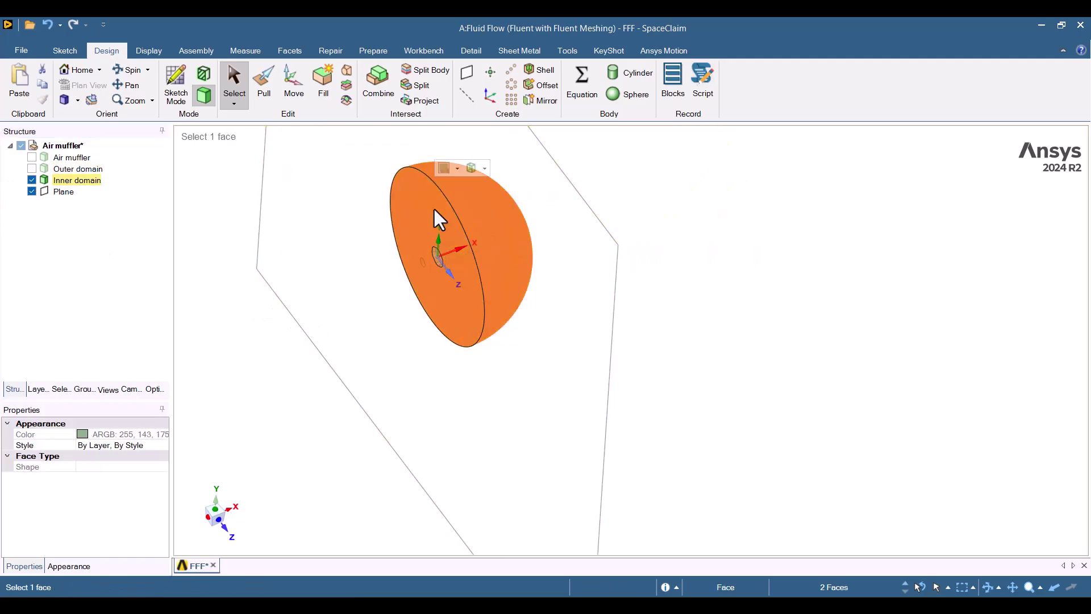
right_click(600, 315)
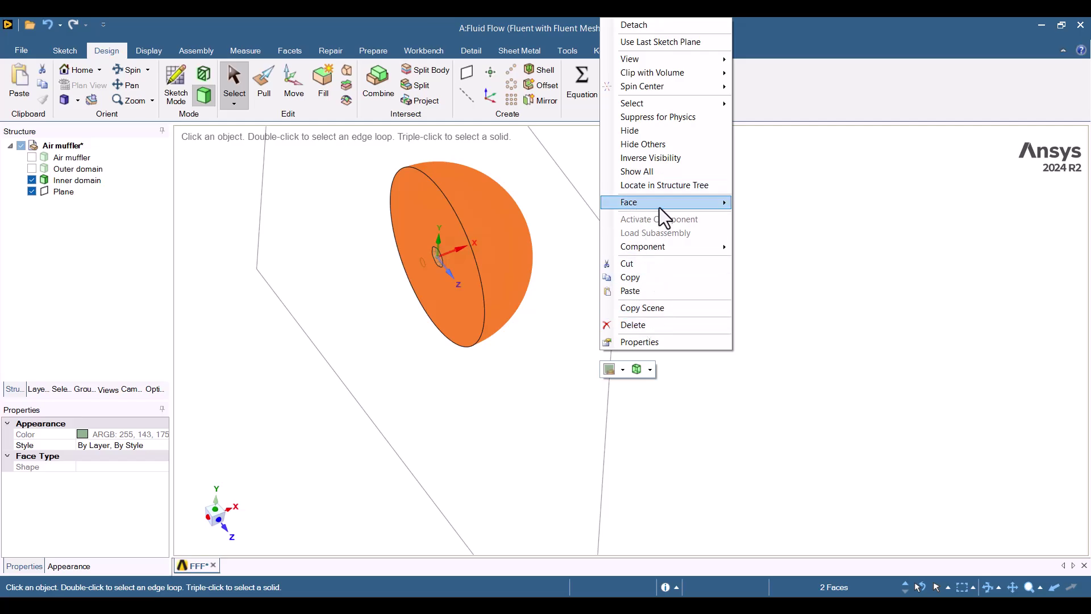
mouse_move(659, 205)
left_click(755, 207)
- Box-select all 44 faces of the muffler pipe from the Z view
middle_click_drag(696, 338, 557, 264)
left_click(212, 520)
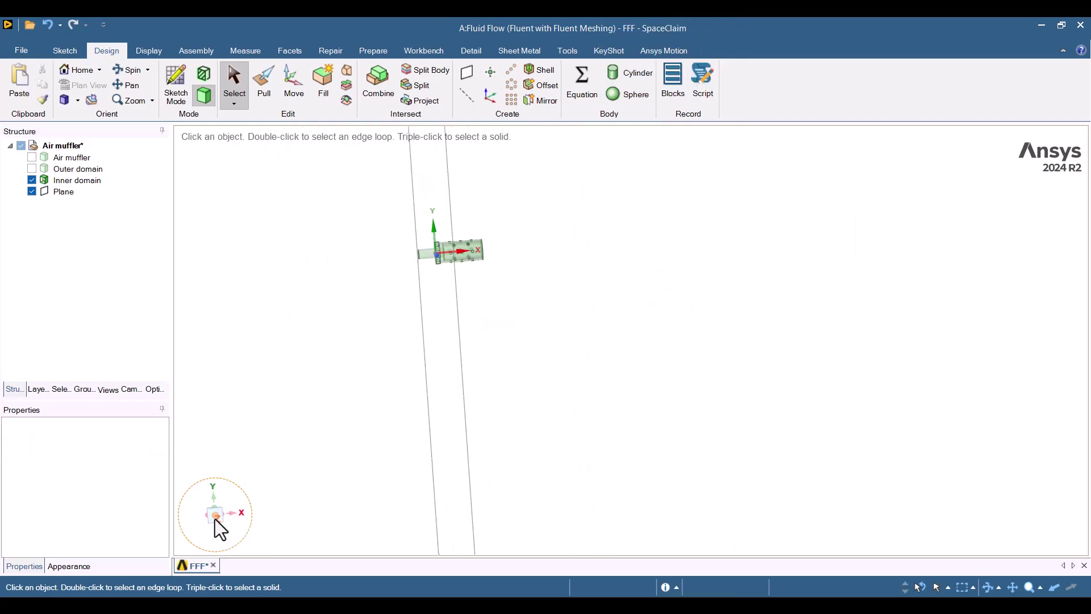
middle_click_drag(463, 231, 475, 412, "ctrl")
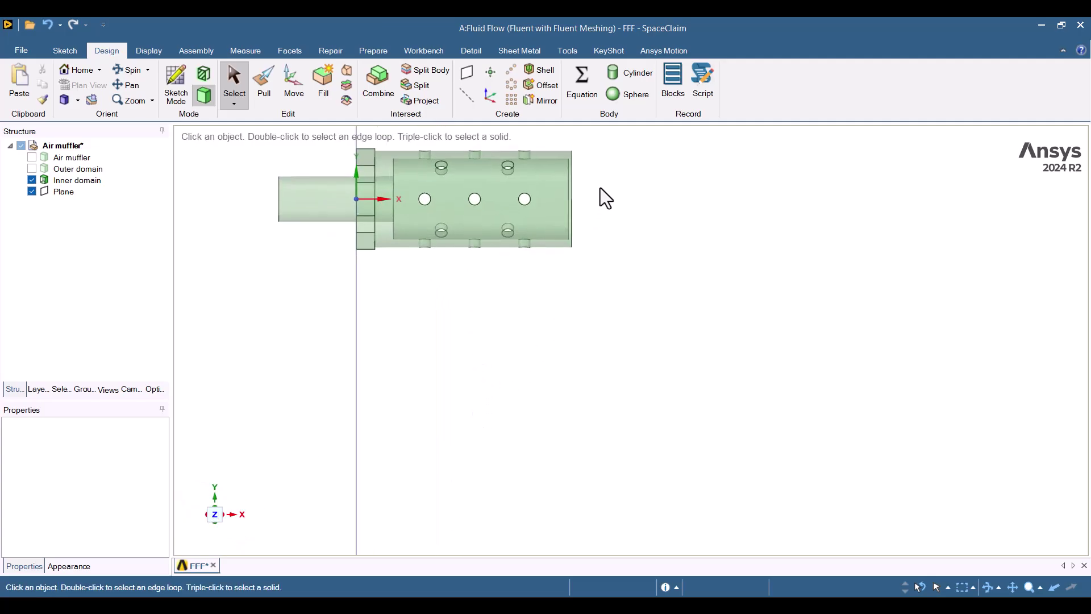
left_click_drag(340, 294, 335, 298)
middle_click_drag(336, 298, 318, 341)
- Save the selected pipe faces as a named selection called 'Walls'
left_click(69, 390)
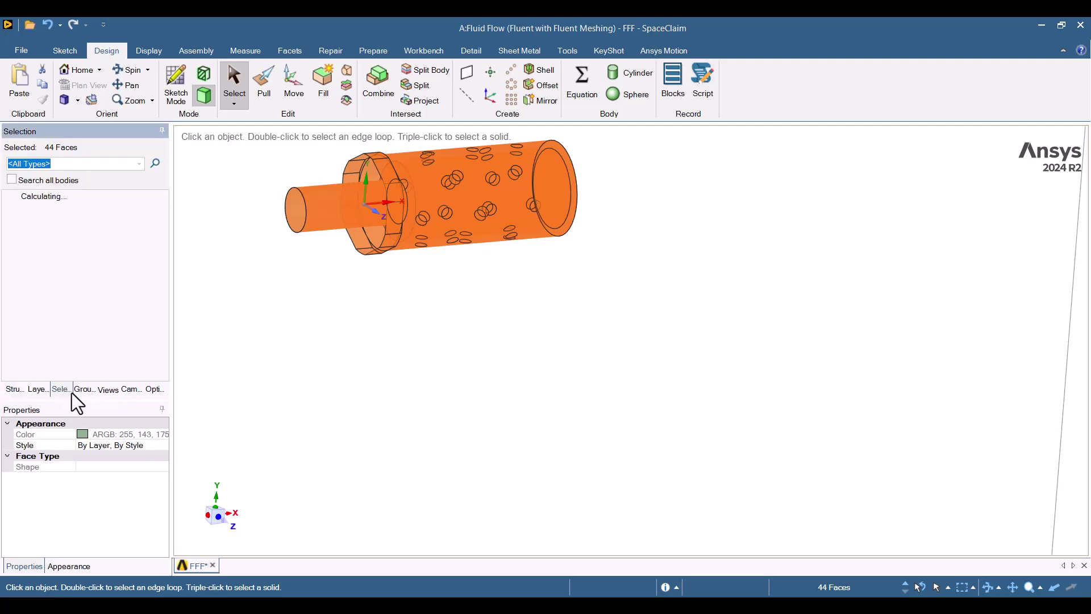
left_click(77, 391)
left_click(16, 148)
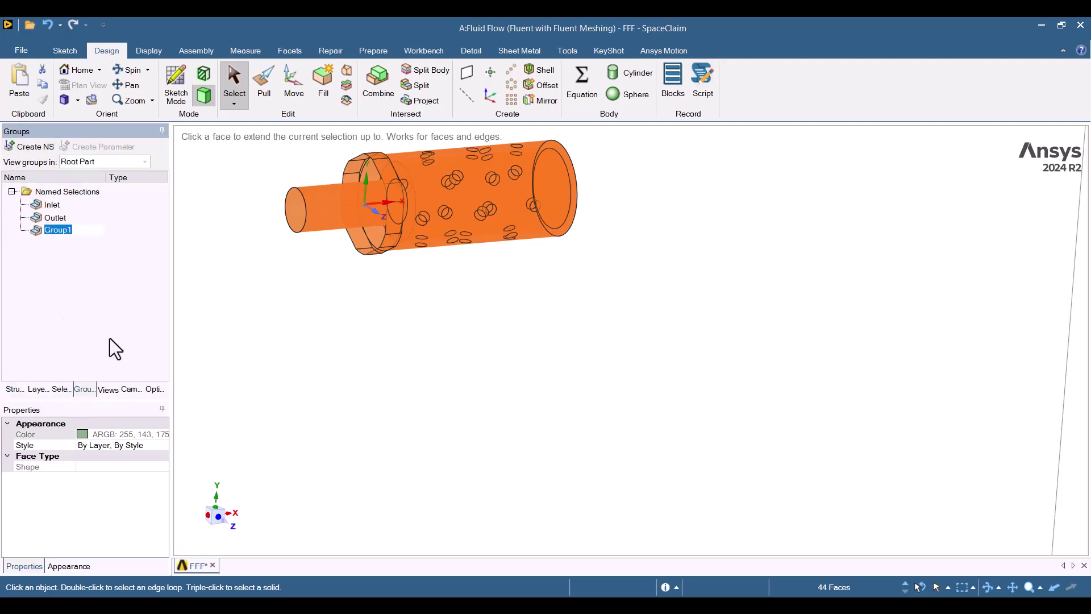
type("Walls")
key("Return")
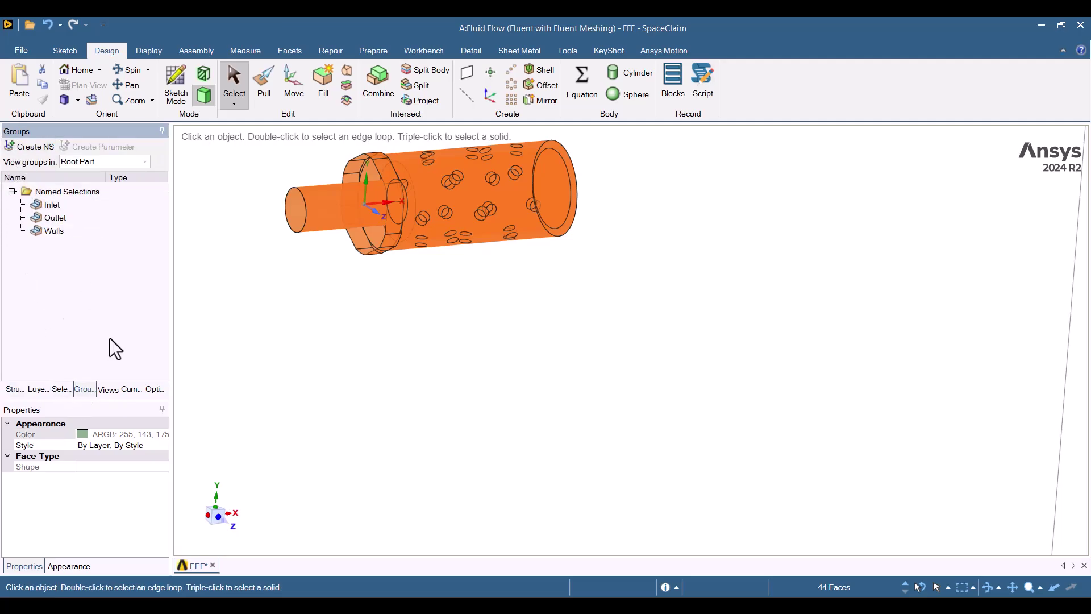
left_click(323, 378)
right_click(322, 377)
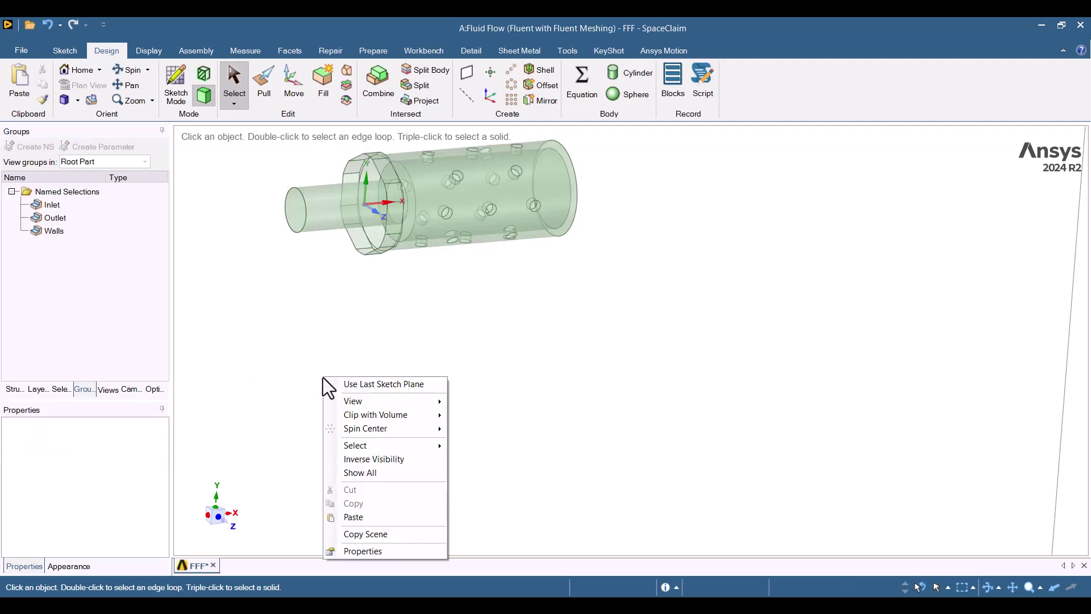
- Show all hidden bodies and faces and reset to a side view
left_click(358, 475)
key("h")
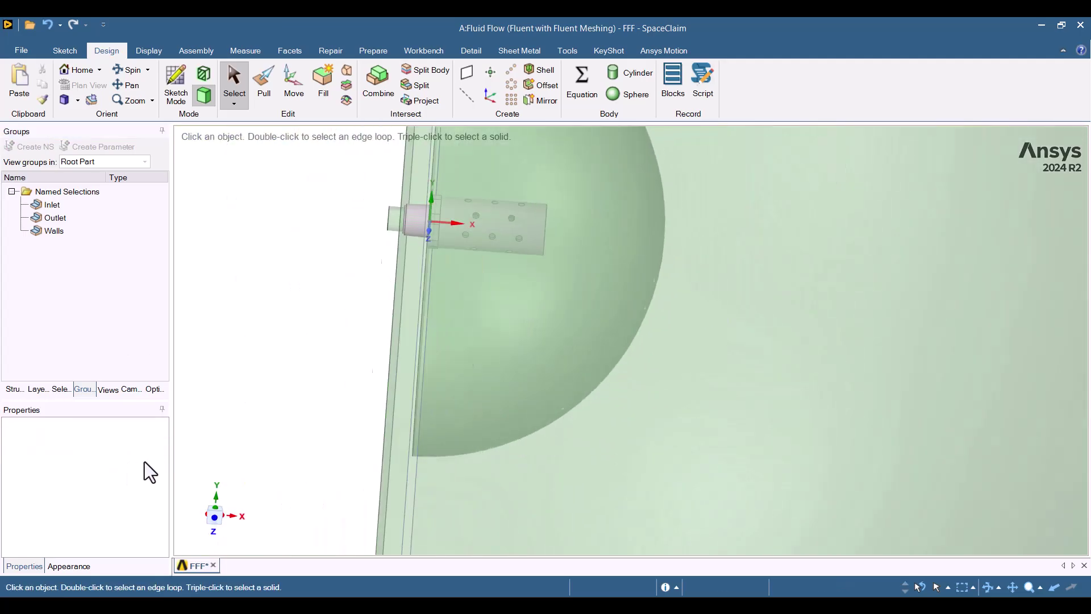
middle_click_drag(320, 409, 470, 392)
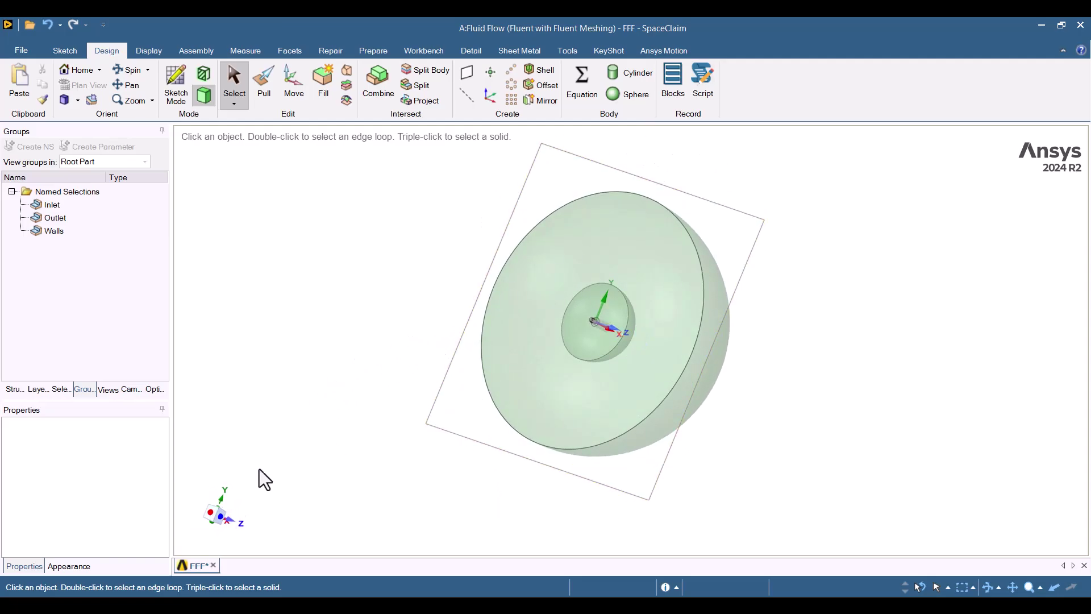
left_click(220, 508)
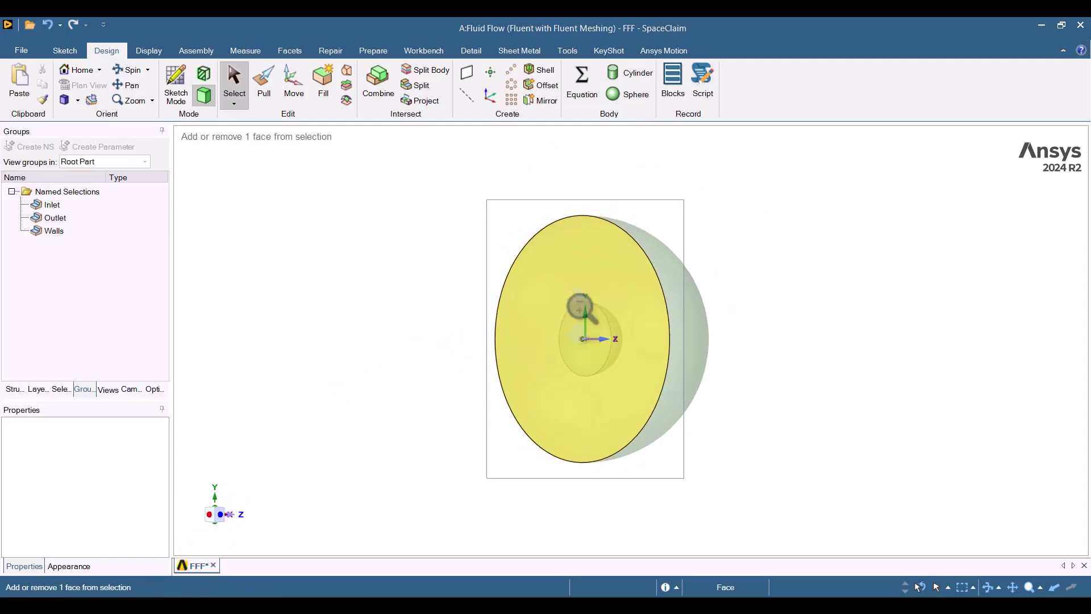
scroll(579, 308, "up", 5)
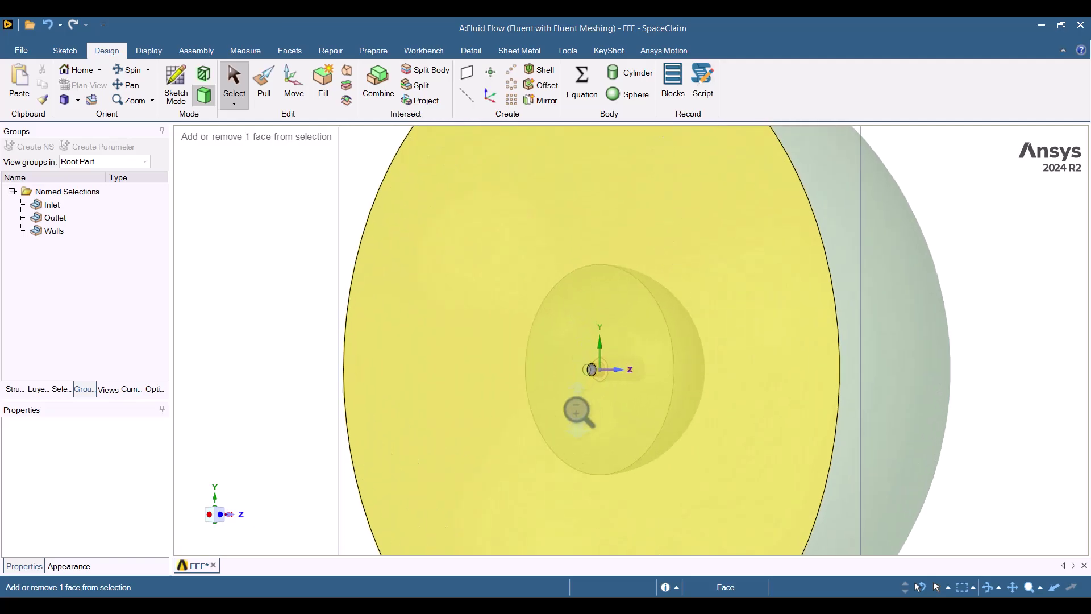
left_click(14, 389)
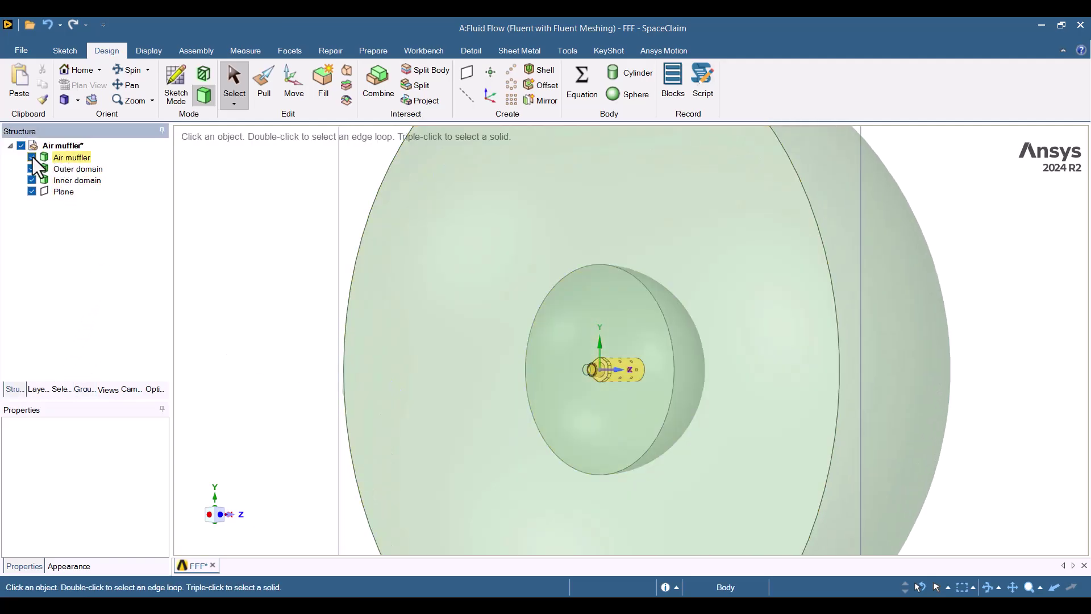
- Exclude the Air muffler body from physics
right_click(51, 157)
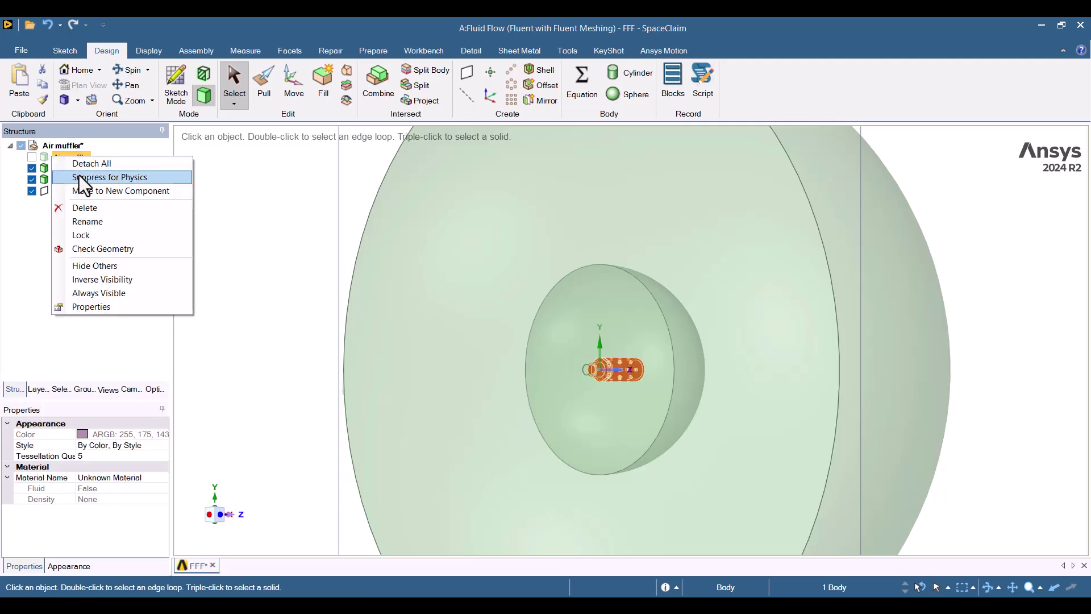
left_click(108, 176)
middle_click_drag(249, 258, 207, 333)
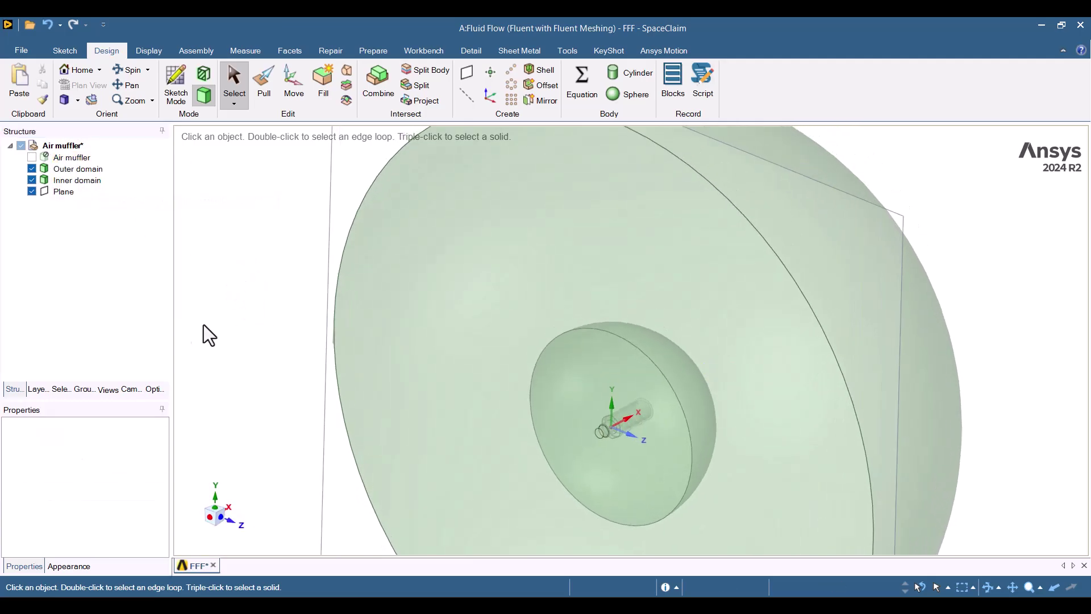
left_click(83, 170)
left_click(227, 250)
- Hide Inner domain, delete the construction plane, then show Inner domain again
left_click(88, 182)
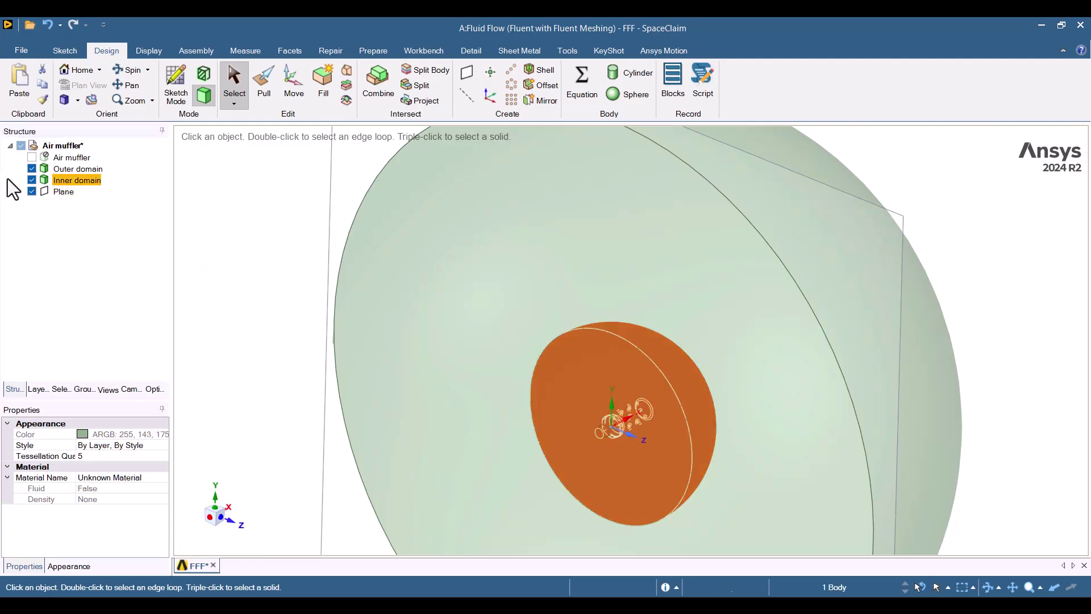
left_click(31, 181)
middle_click_drag(612, 377, 426, 440)
left_click(610, 411)
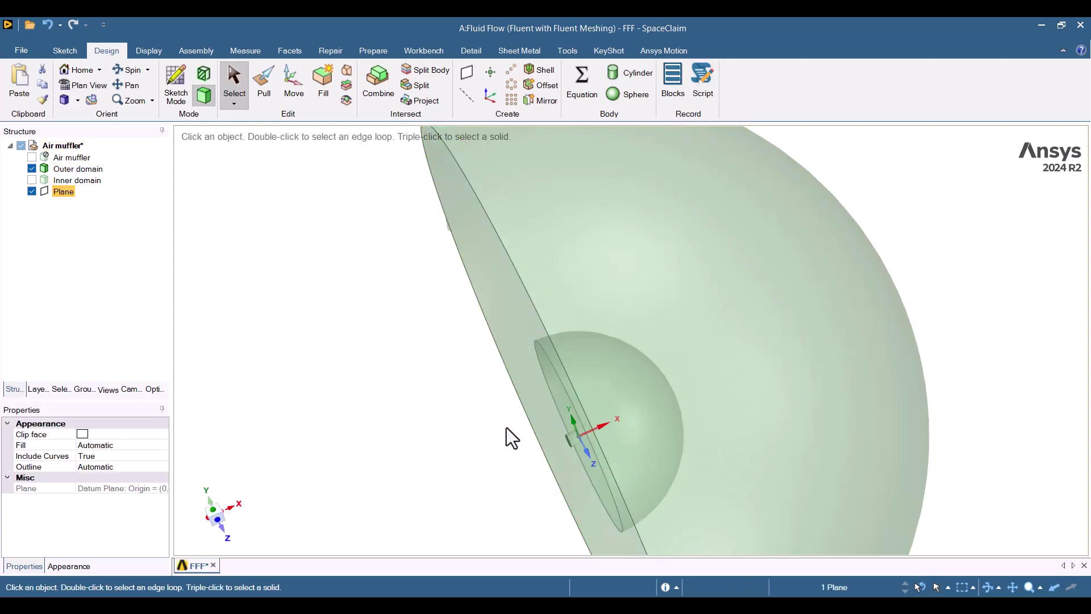
key("Delete")
middle_click_drag(506, 428, 569, 398)
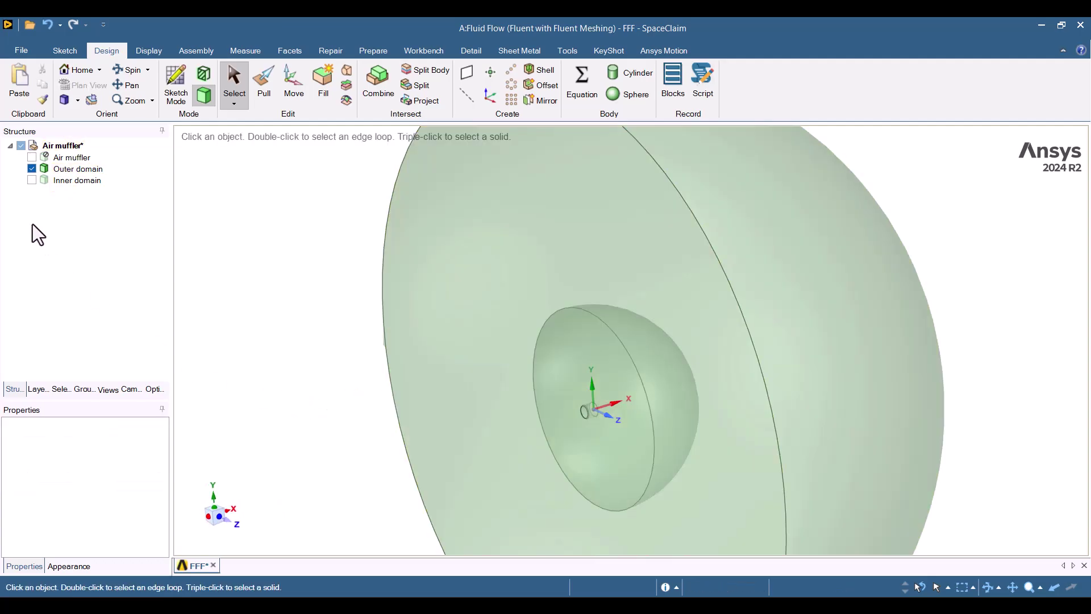
left_click(32, 180)
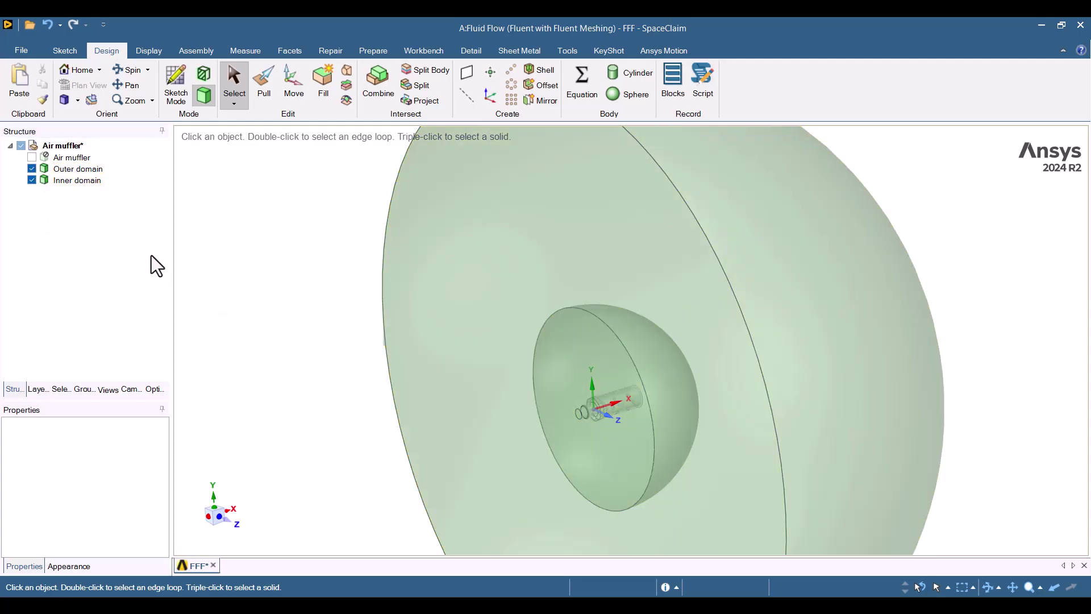
- Review the faces in the Inlet, Outlet and Walls named selections
left_click(82, 388)
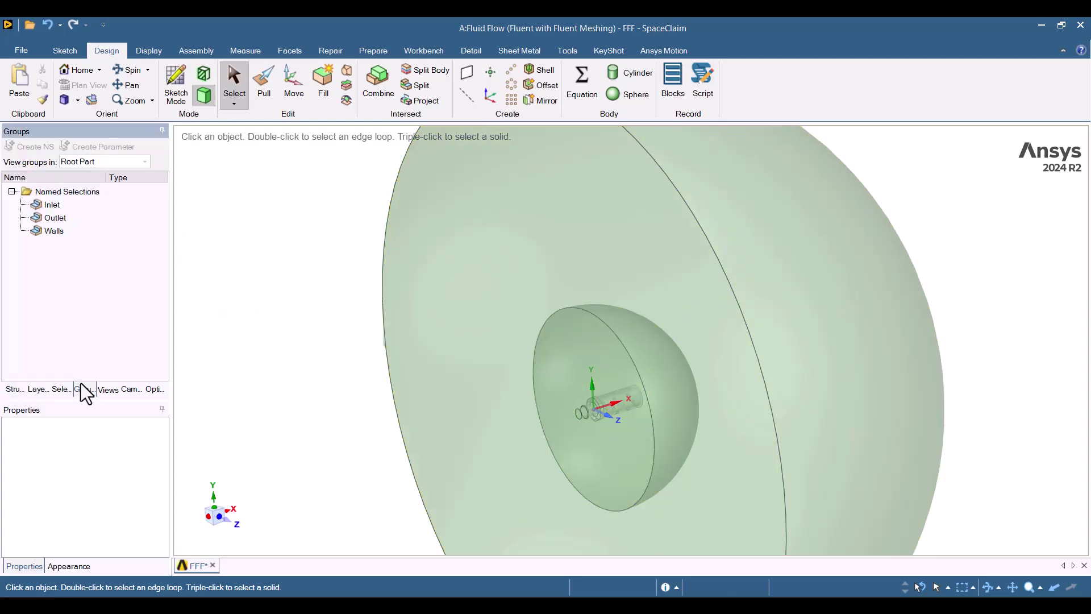
left_click(37, 204)
left_click(50, 217)
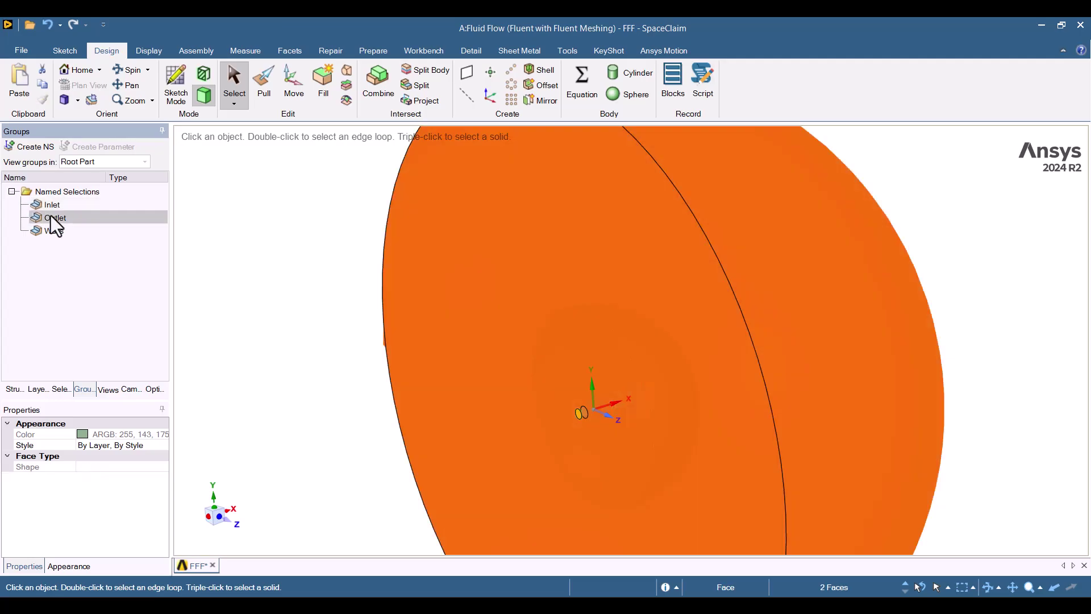
left_click(54, 230)
left_click(267, 231)
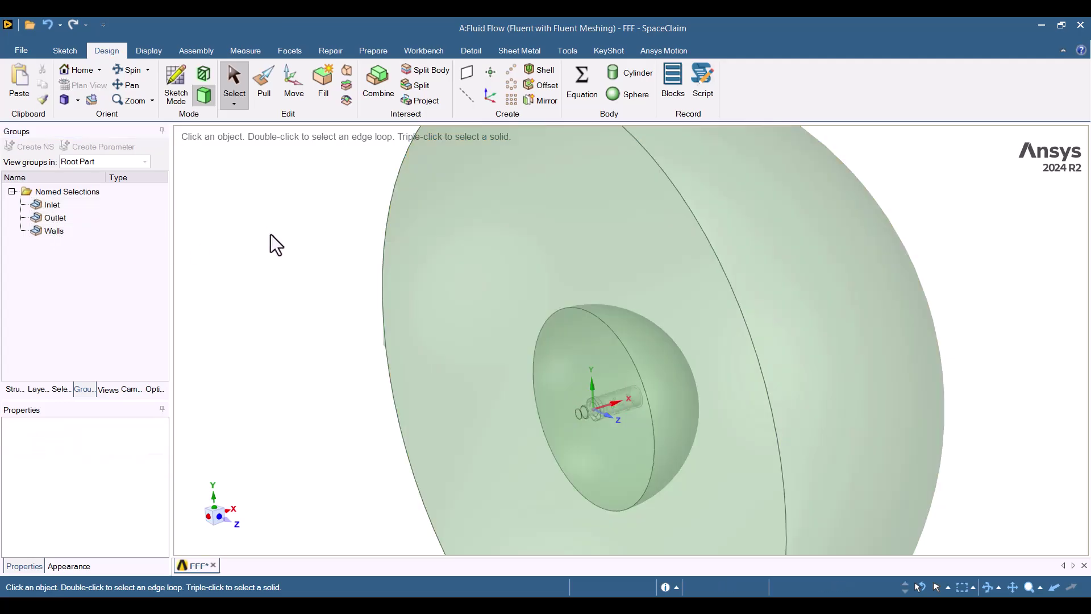
- Share the 2 coincident faces and 13 edges between domains and save
left_click(422, 51)
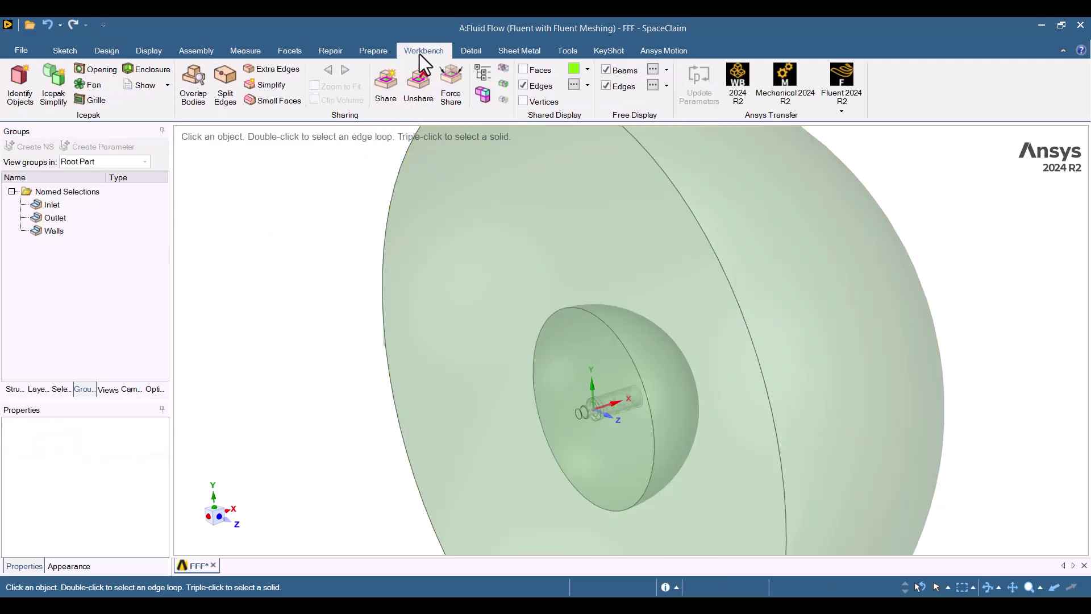
left_click(384, 79)
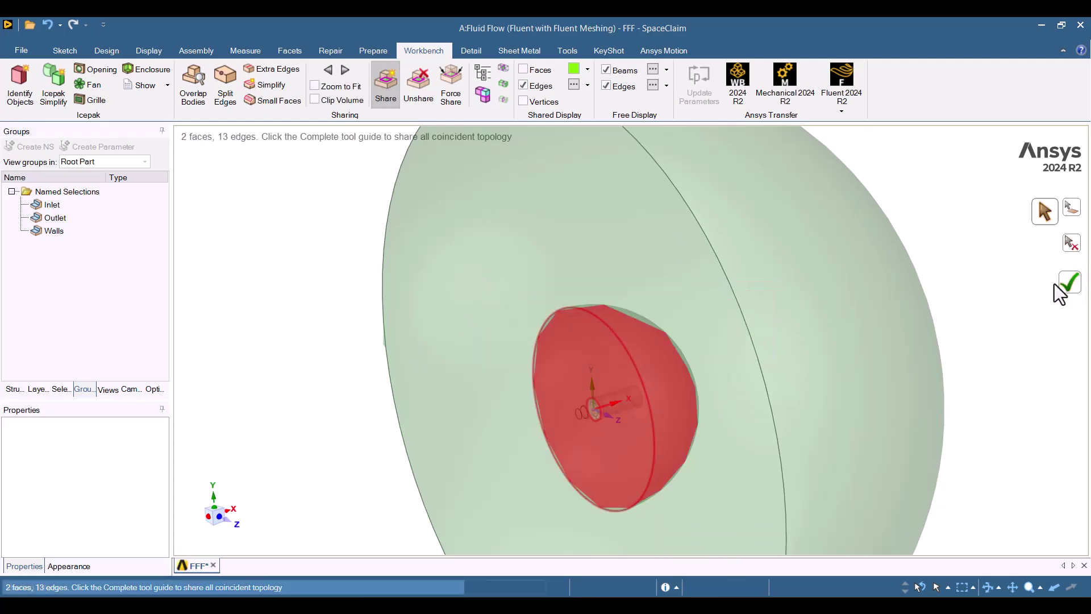
left_click(1071, 278)
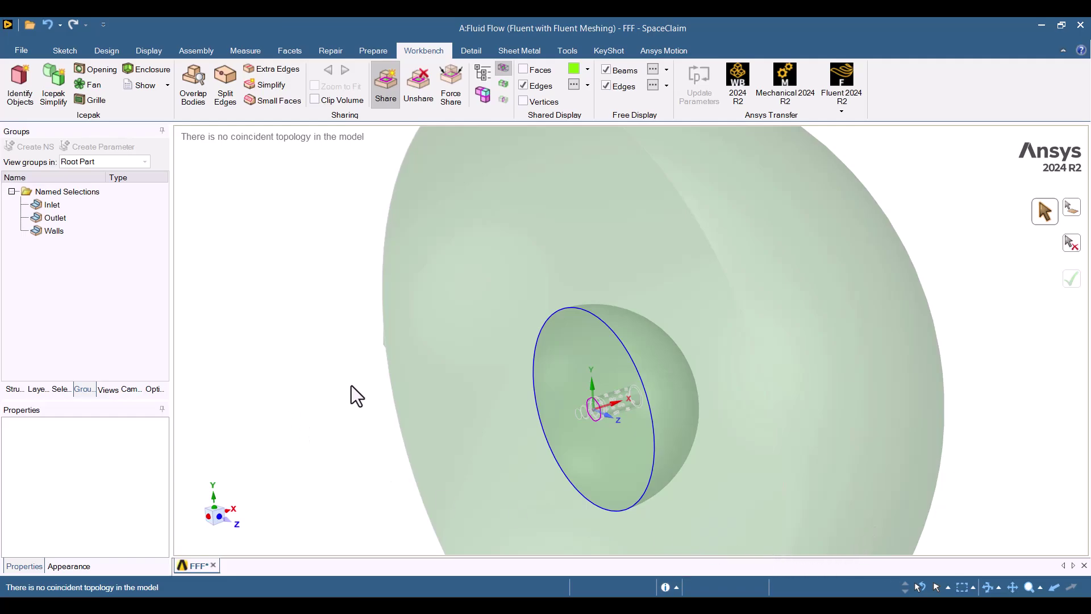
middle_click_drag(293, 360, 234, 357)
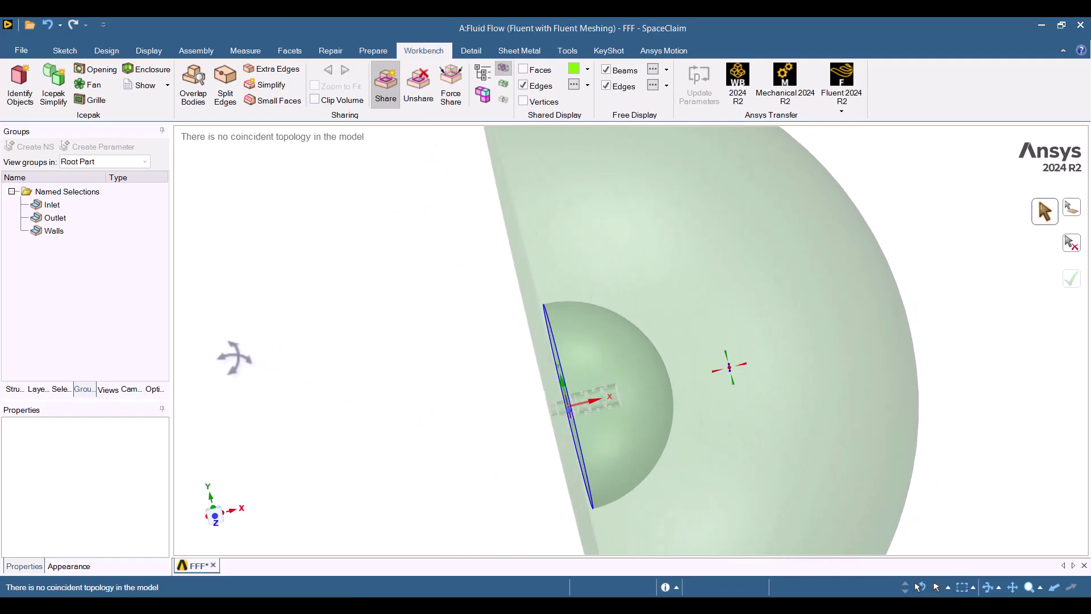
middle_click_drag(575, 341, 386, 323)
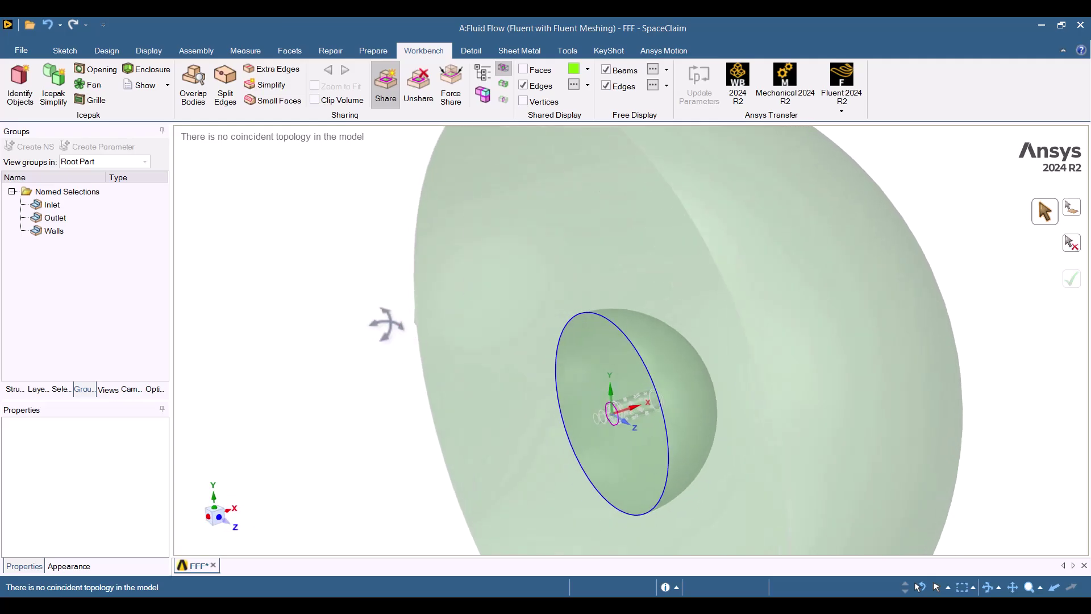
key("ctrl+s")
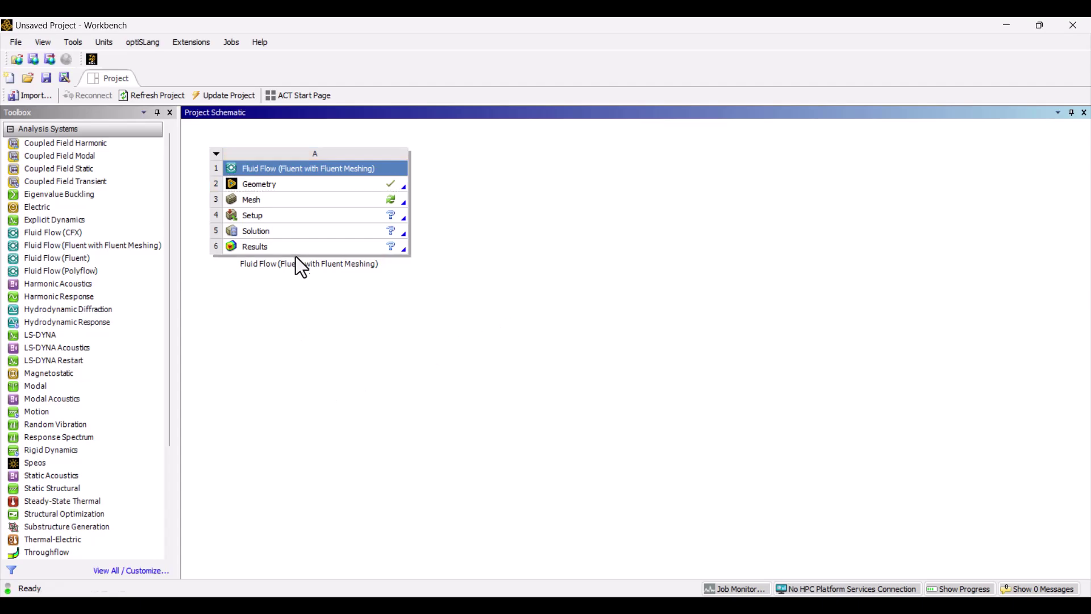
- Launch Fluent Meshing from the Mesh cell with 16 meshing processes
double_click(285, 197)
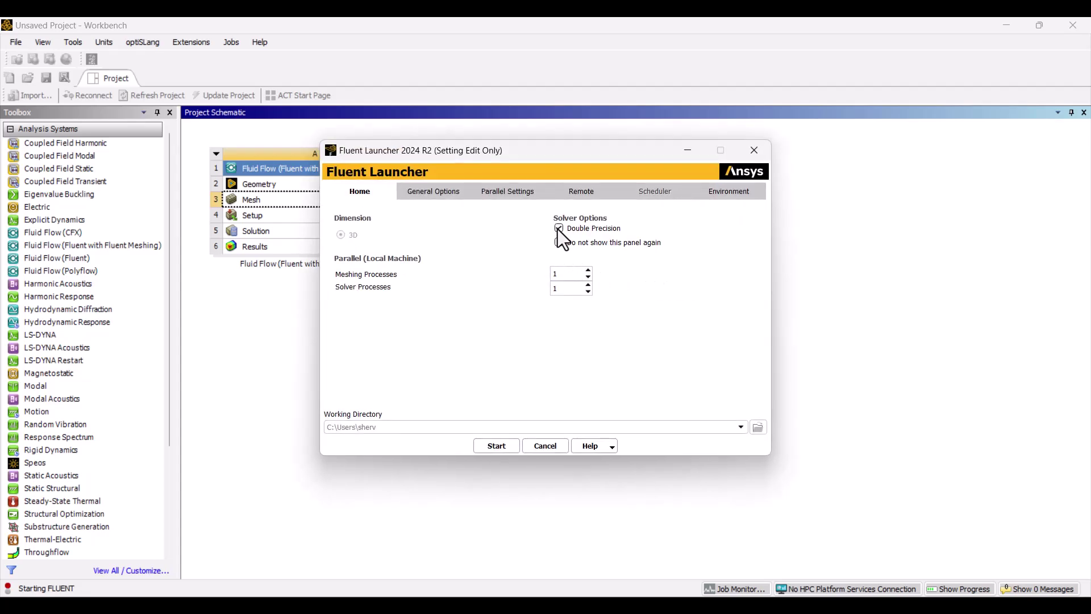
left_click(569, 272)
type("6")
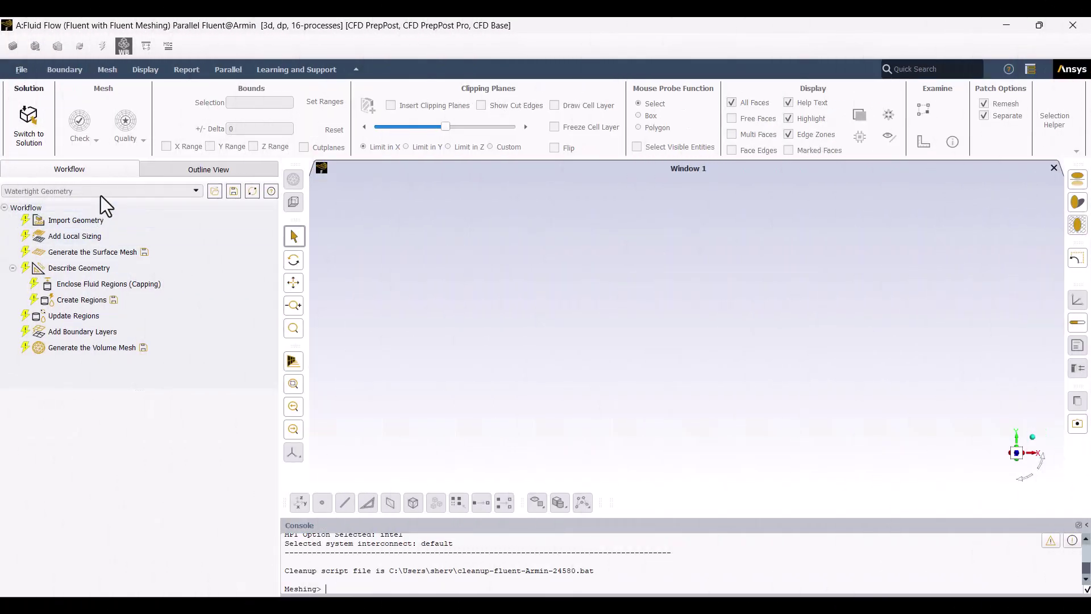
- Import the muffler FFF geometry as a single part and inspect it
left_click(100, 216)
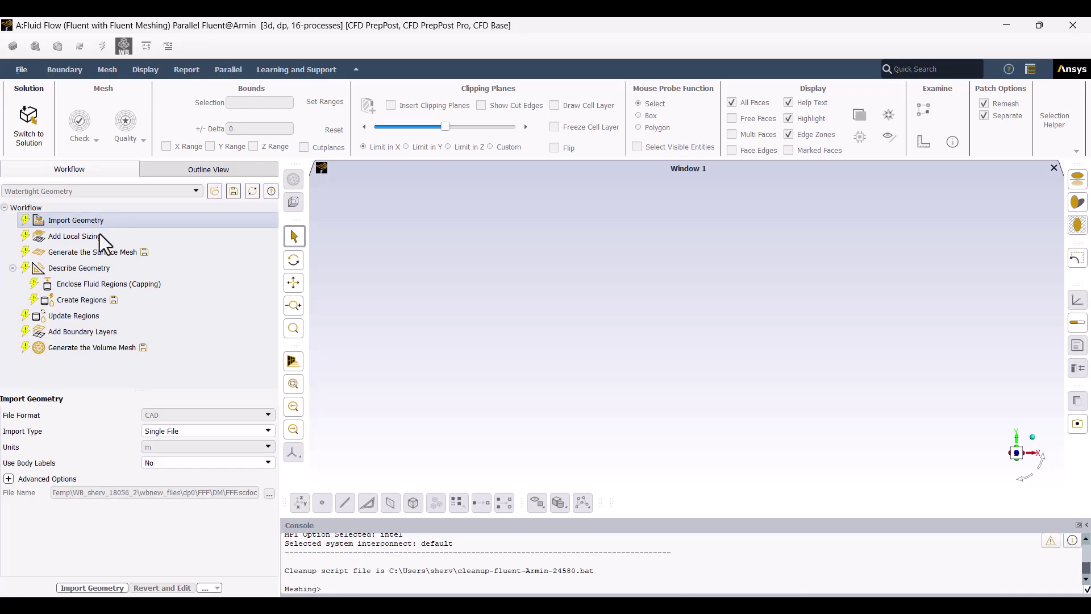
left_click(85, 588)
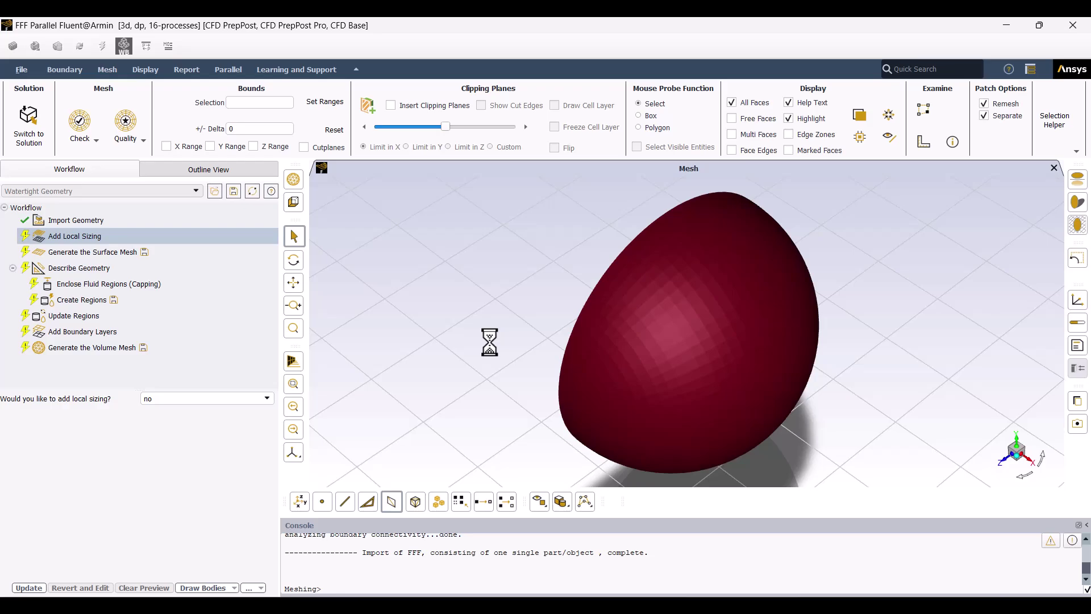
left_click_drag(493, 340, 659, 349)
scroll(660, 349, "up", 6)
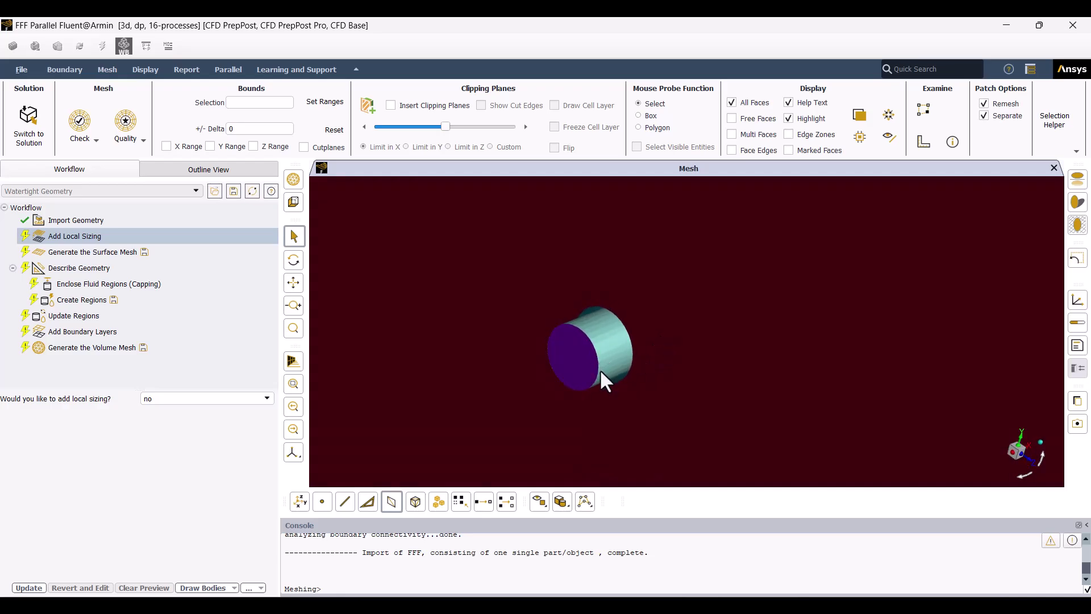
- Enable local sizing and add a 0.0004 face size on the walls as facesize_1
left_click(169, 404)
left_click(164, 407)
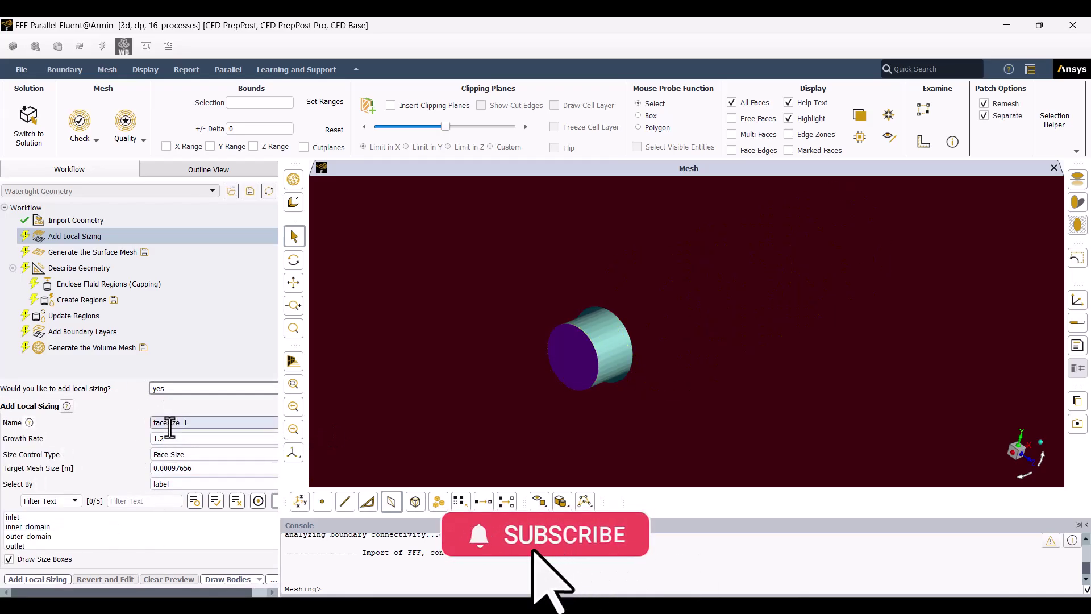
left_click(198, 467)
key("BackSpace")
key("BackSpace")
key("BackSpace")
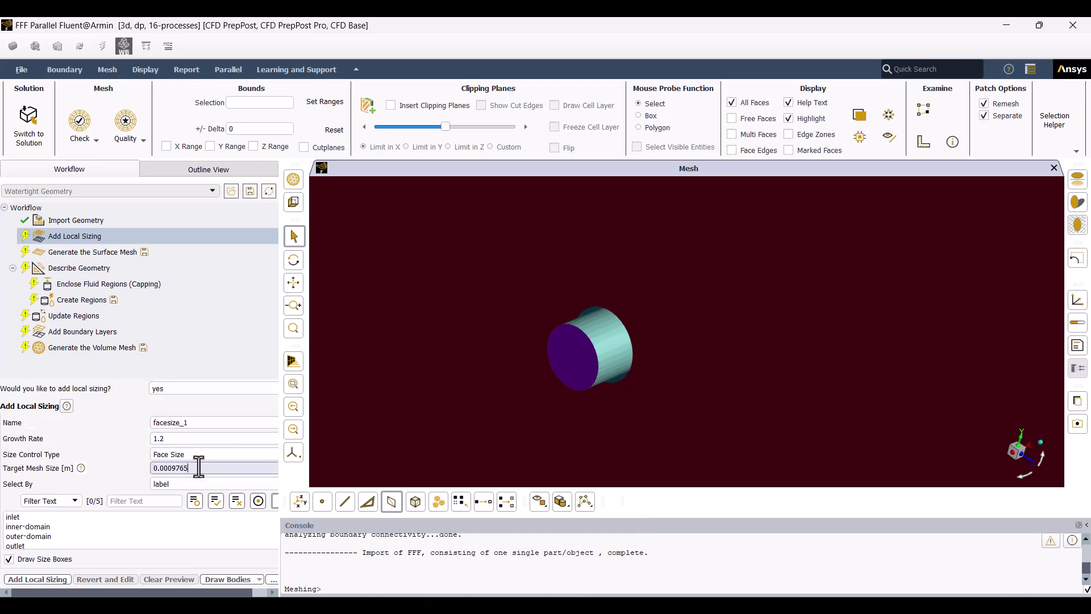
key("BackSpace")
key("BackSpace")
type("4")
scroll(56, 529, "down", 1)
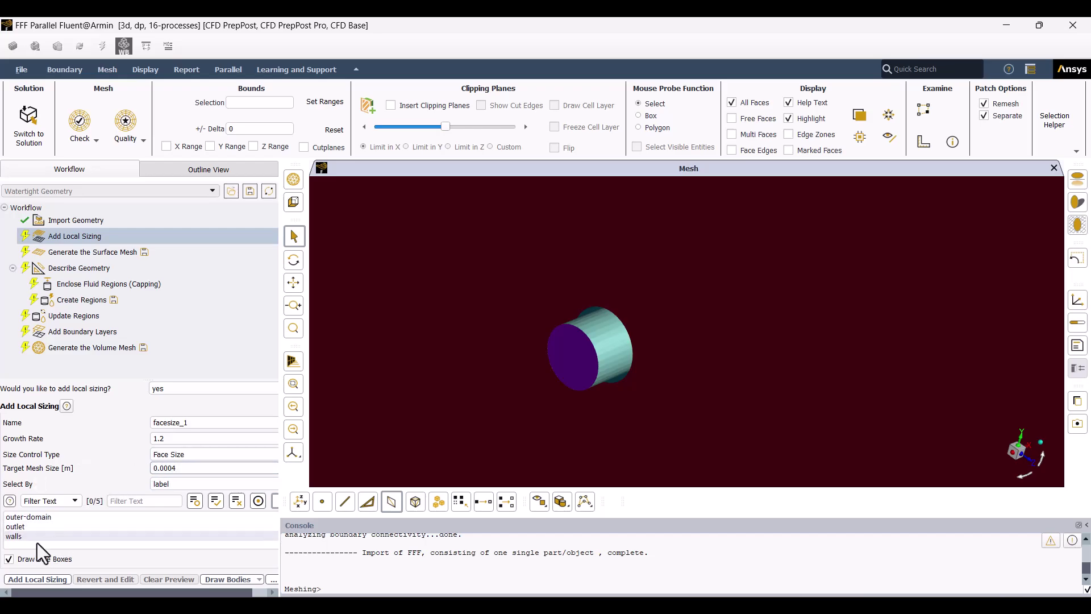
left_click(34, 536)
left_click(37, 579)
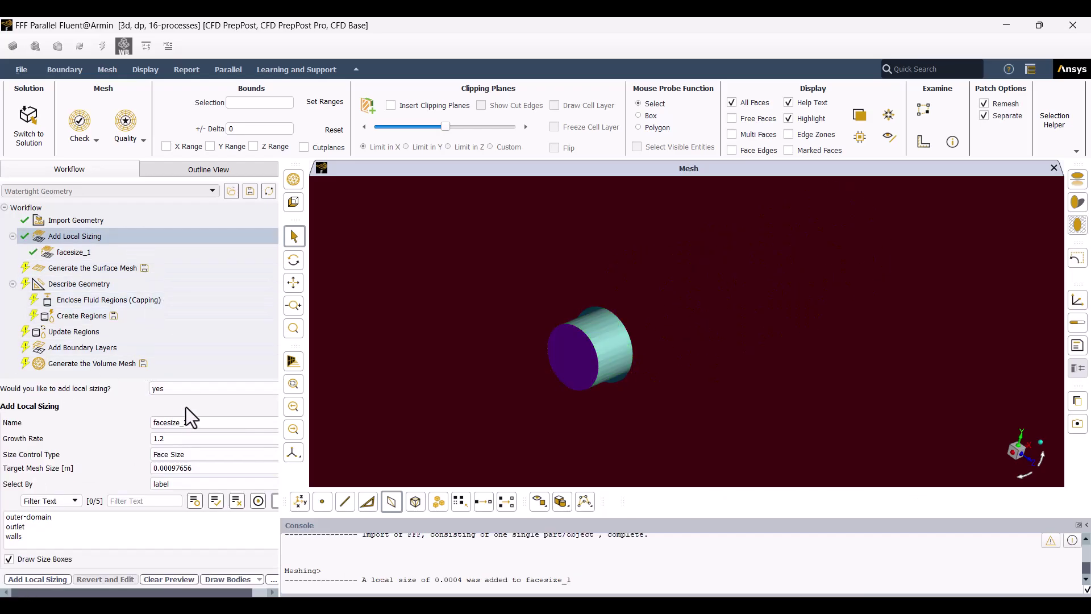
- Add a 0.004 body size on inner-domain as bodysize_1
left_click(182, 448)
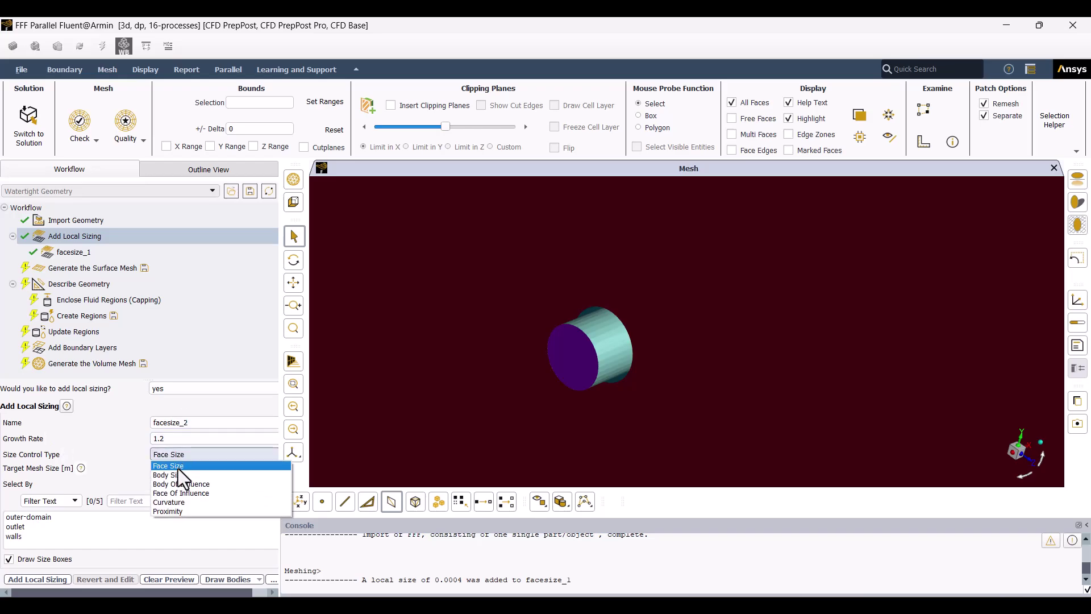
left_click(179, 476)
left_click(51, 501)
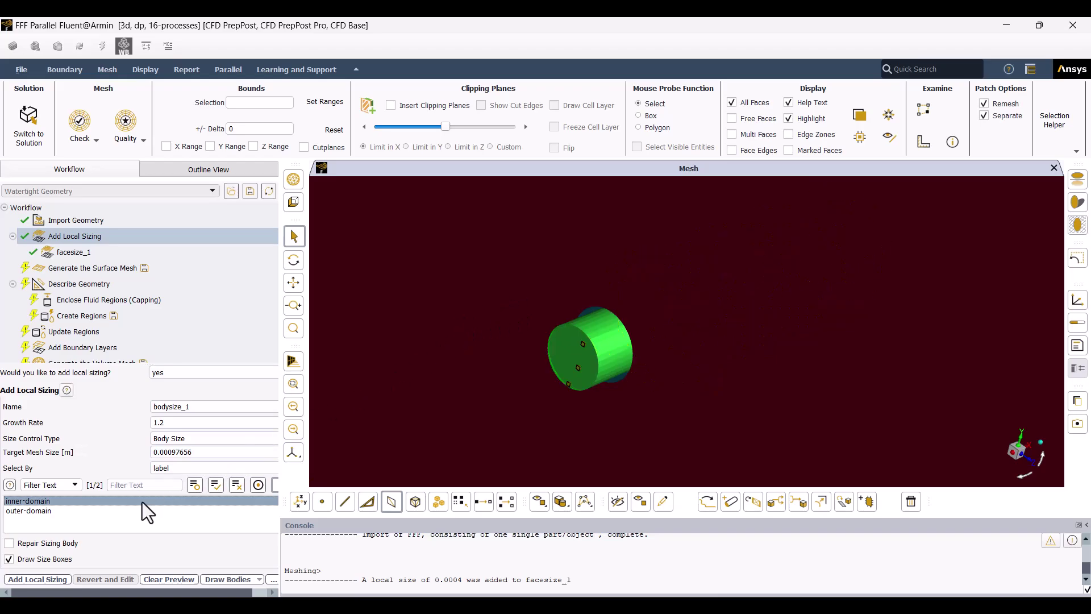
left_click(225, 452)
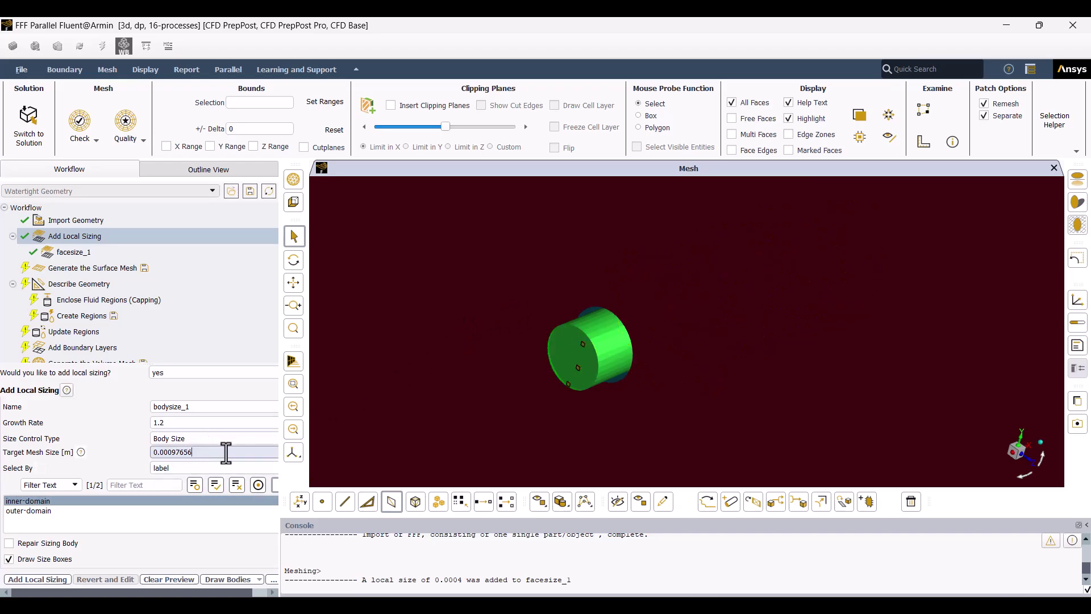
key("BackSpace")
key("BackSpace")
key("BackSpace")
key("BackSpace")
key("BackSpace")
key("BackSpace")
type("4")
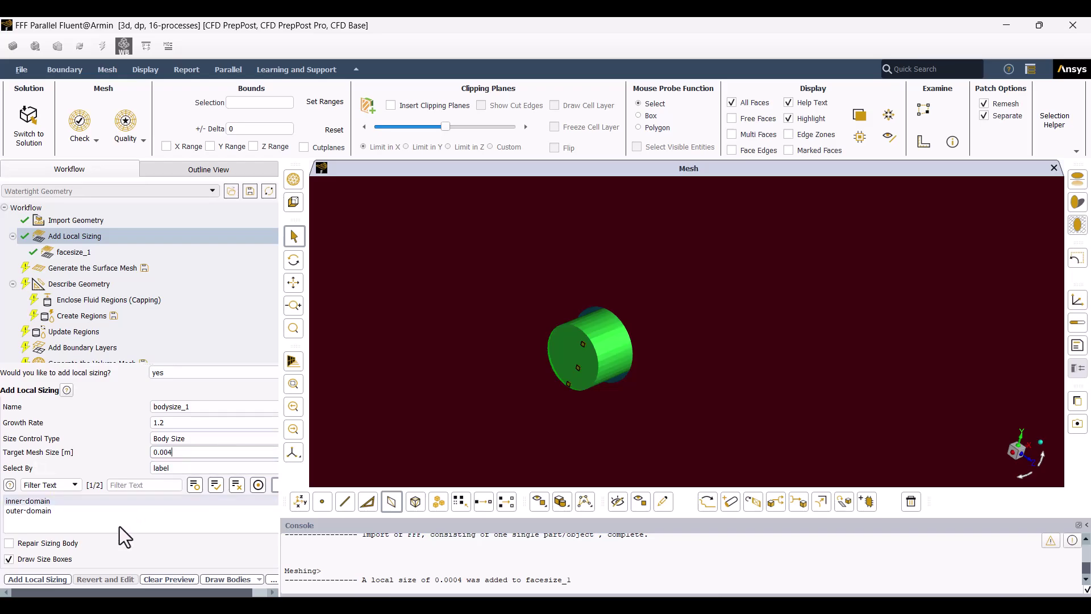
left_click(34, 579)
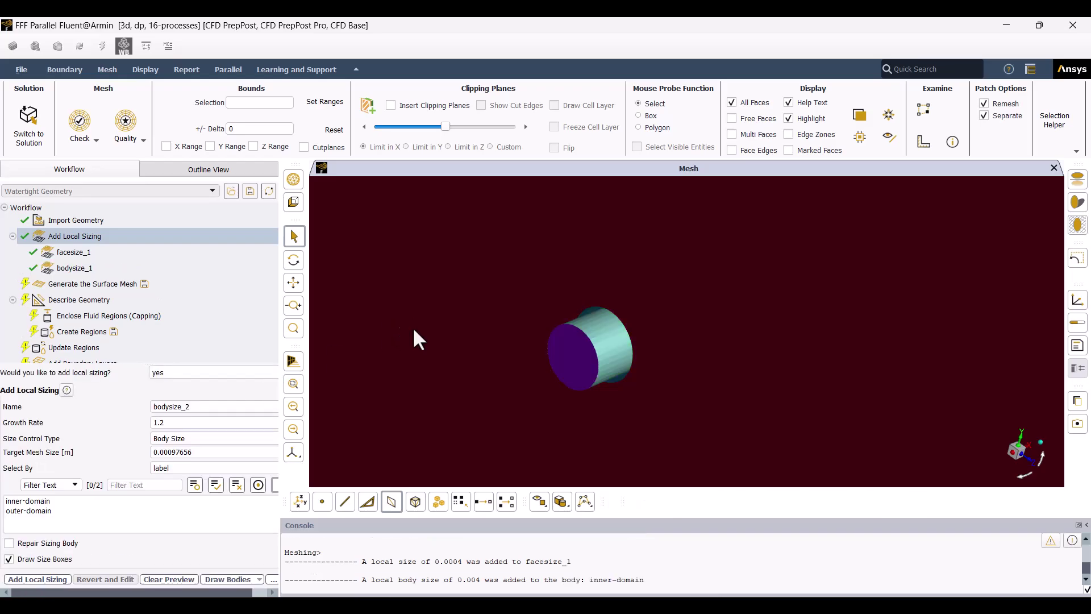
left_click_drag(460, 309, 694, 434)
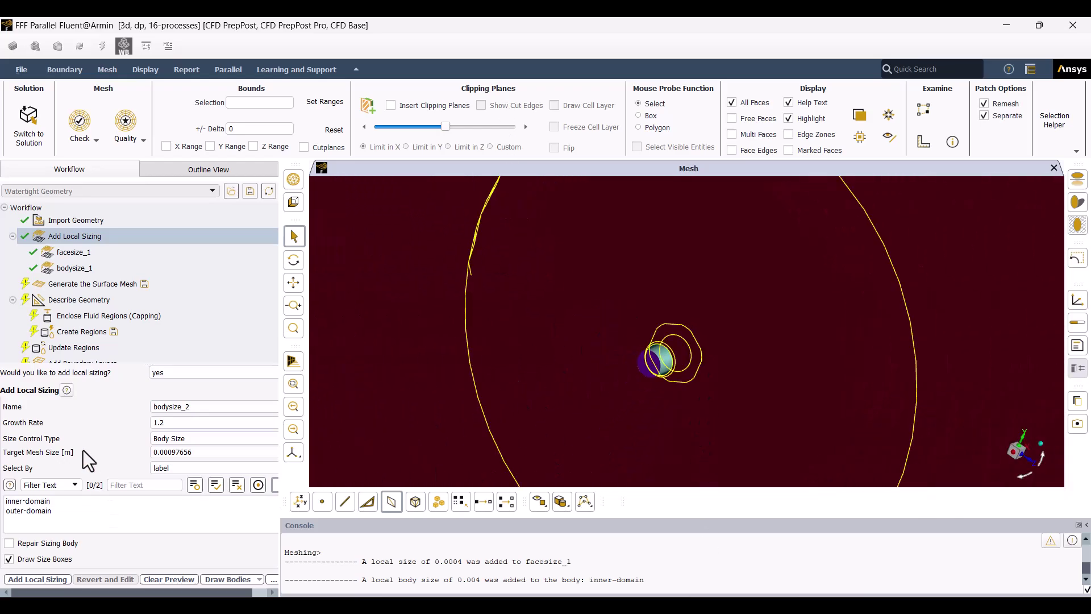
- Generate the surface mesh with a 0.0005 minimum size and 0.025 maximum size
left_click(68, 286)
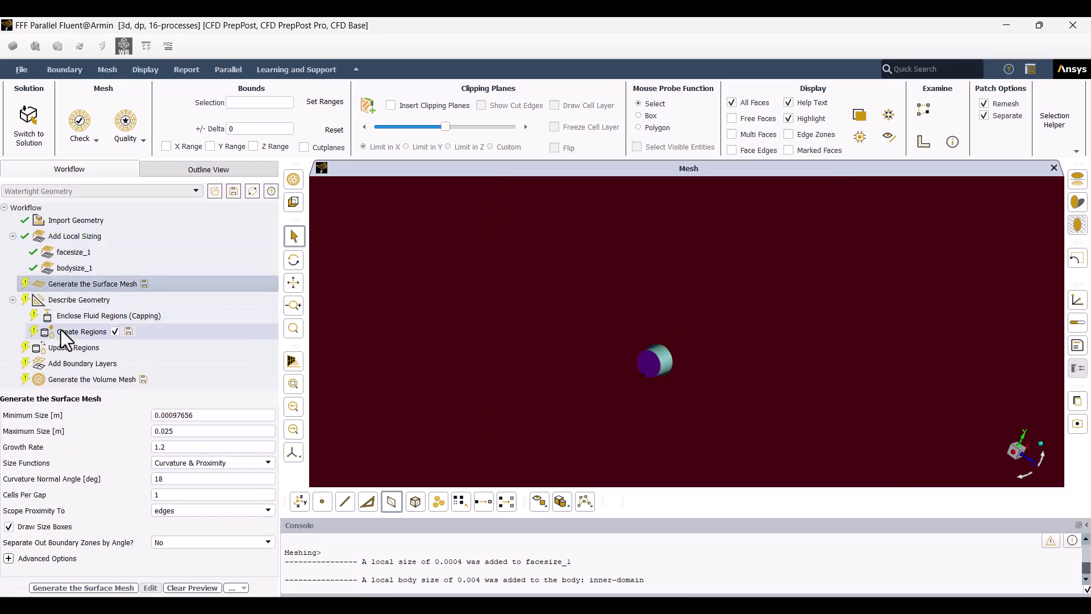
left_click(245, 413)
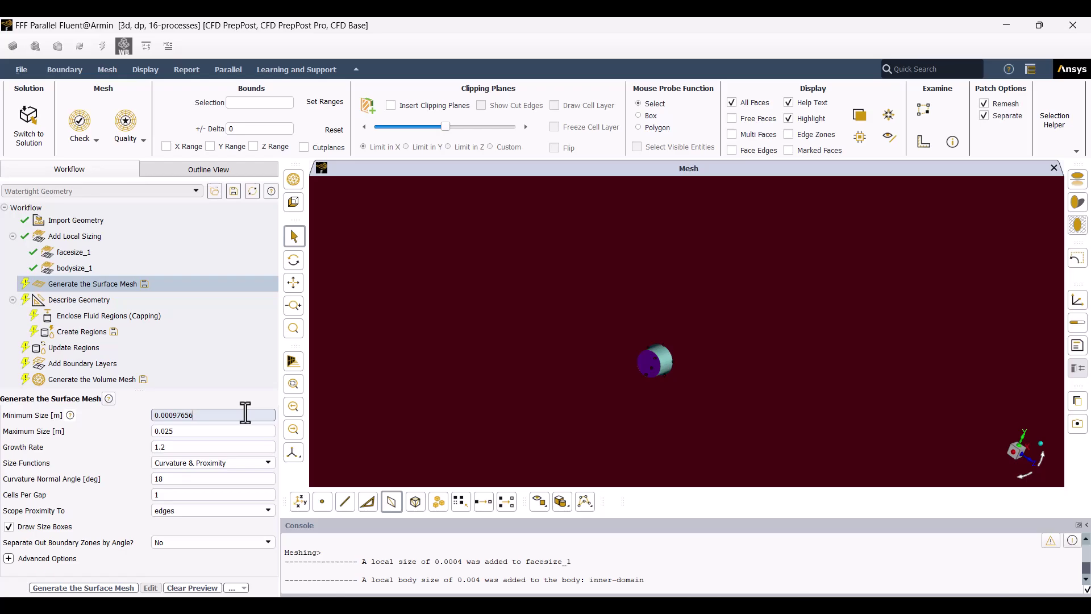
key("BackSpace")
key("BackSpace")
key("BackSpace")
key("BackSpace")
key("BackSpace")
type("5")
key("Return")
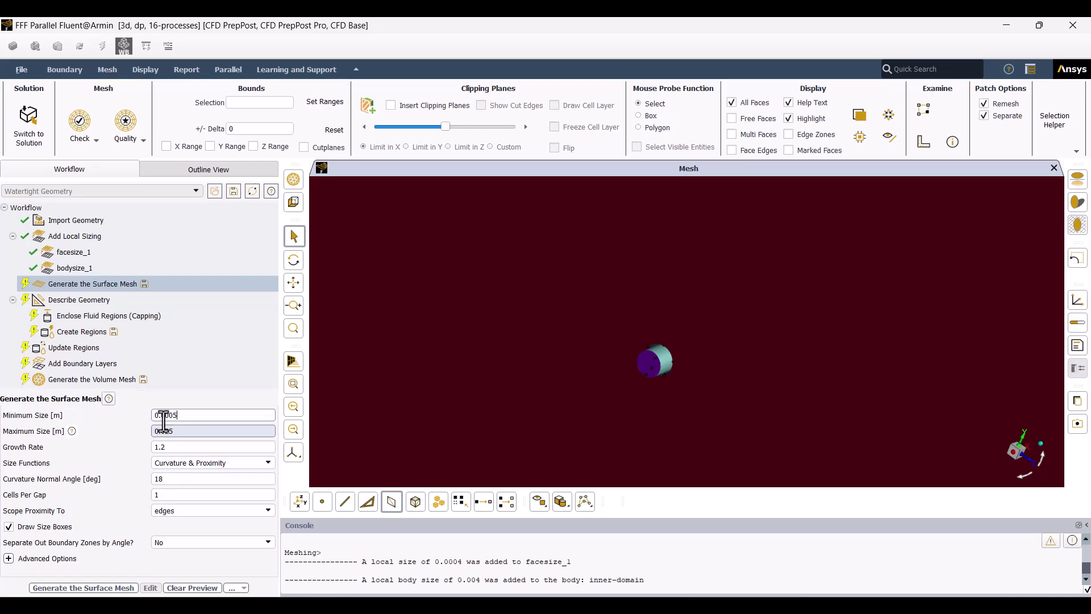
left_click(83, 587)
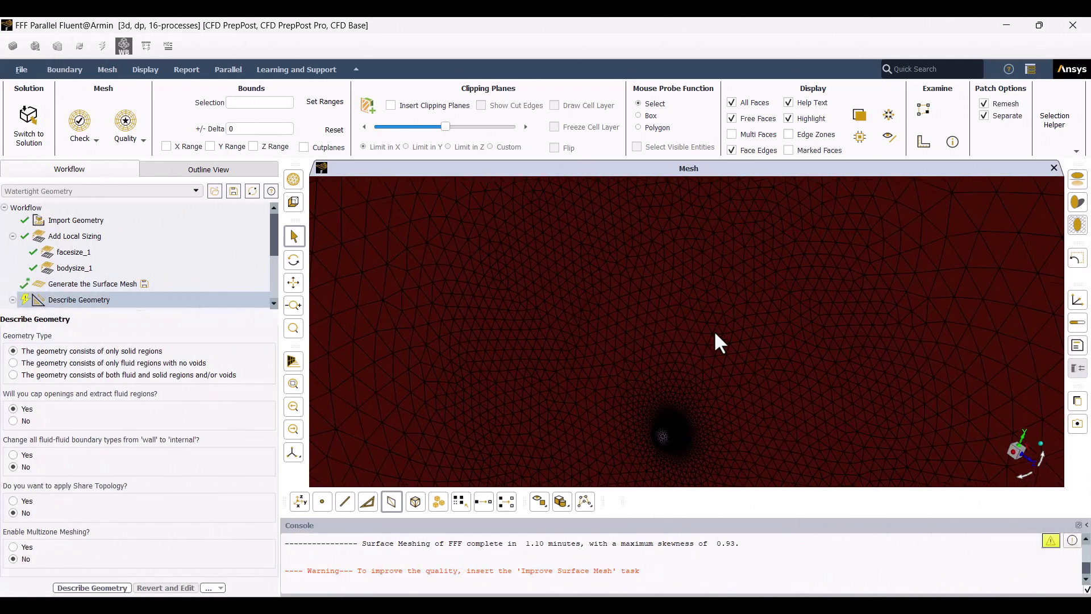
- Insert and run Improve Surface Mesh at a 0.6 face quality limit, cutting skewness to 0.58
left_click_drag(714, 287, 713, 326)
scroll(712, 326, "down", 3)
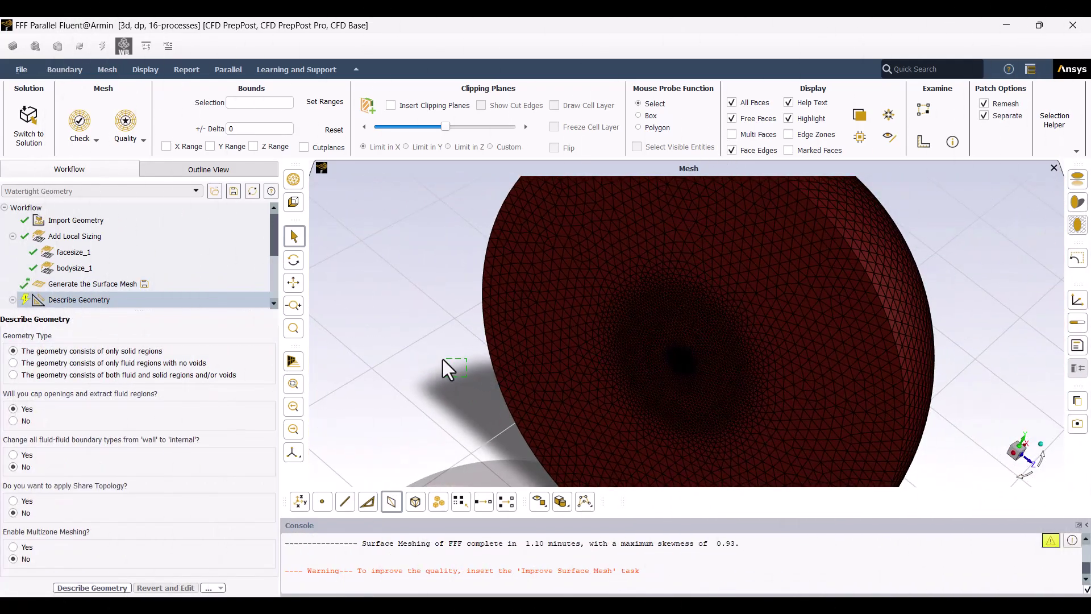
left_click_drag(415, 370, 393, 372)
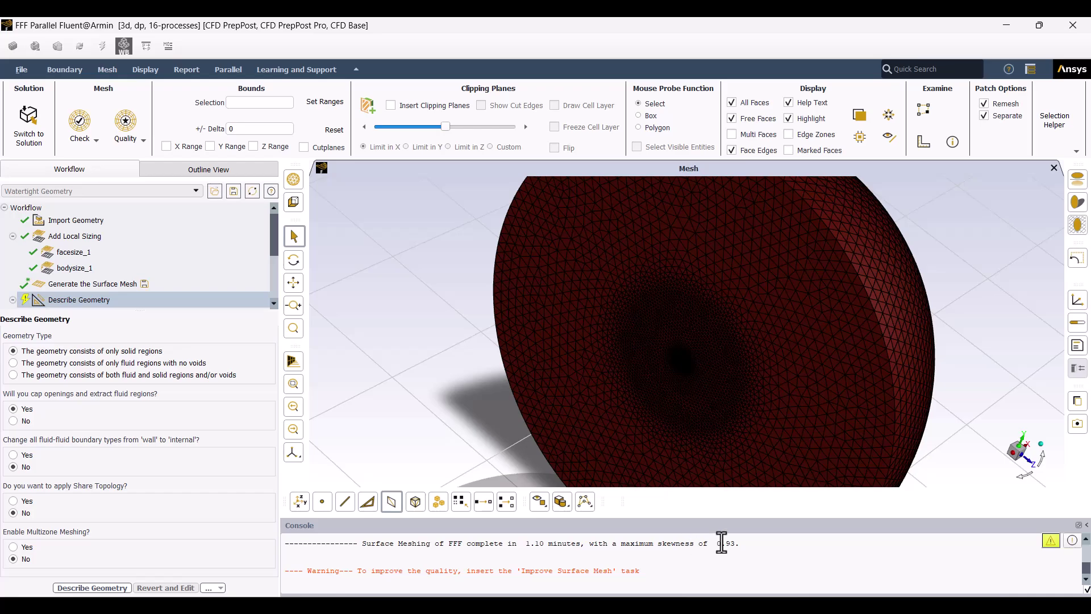
left_click(90, 281)
right_click(90, 282)
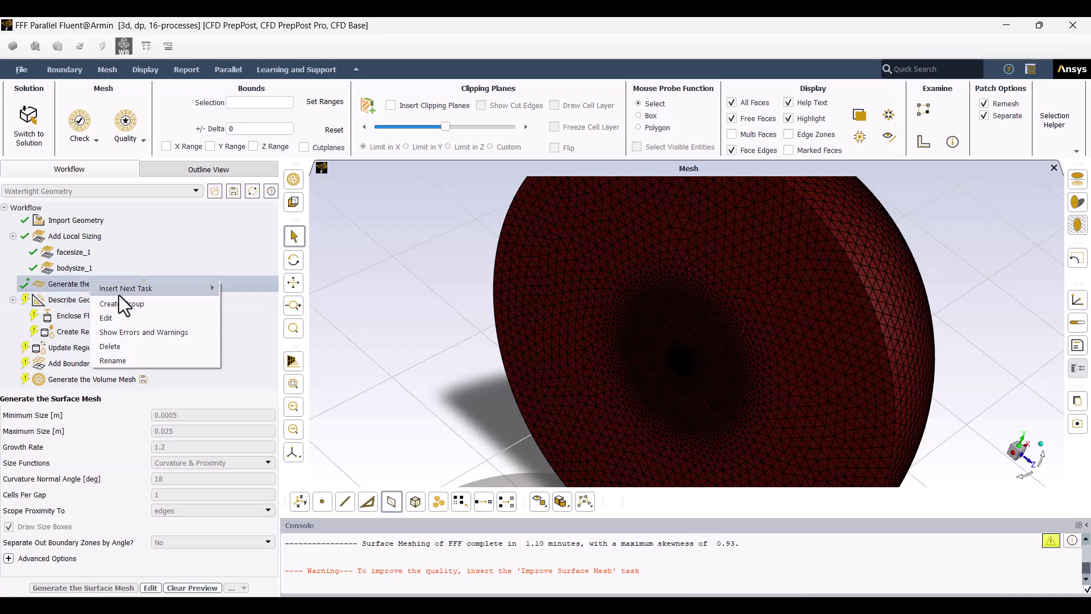
mouse_move(211, 288)
left_click(282, 360)
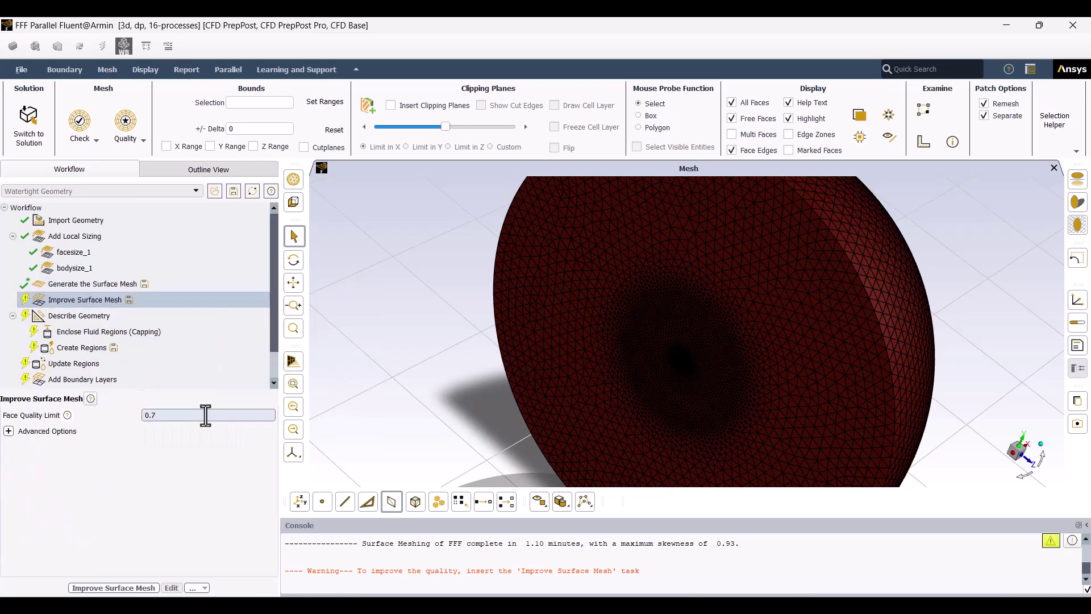
left_click(205, 415)
key("BackSpace")
type("6")
left_click(113, 588)
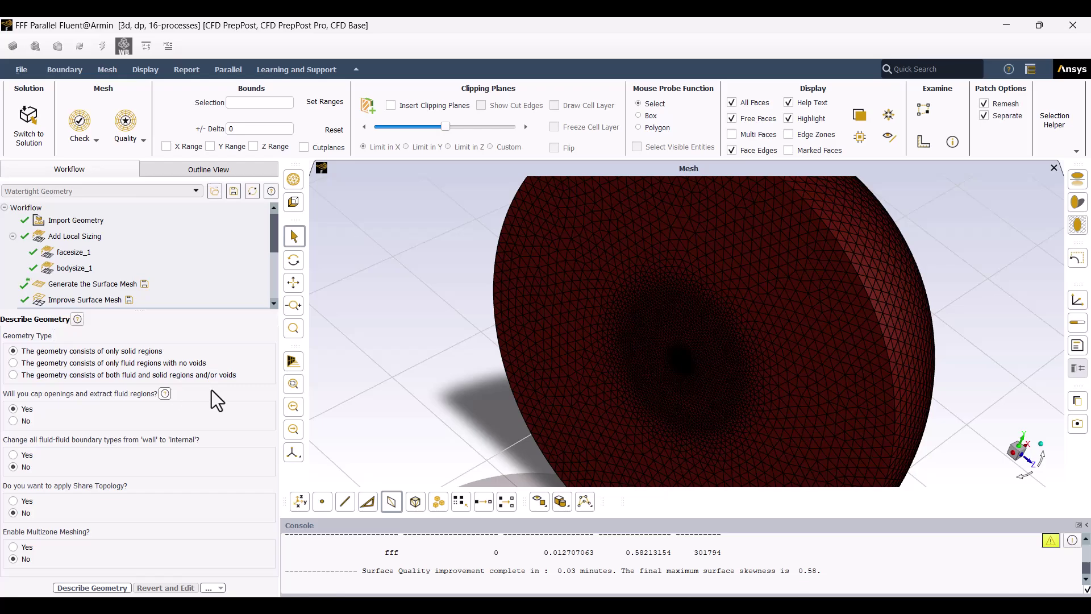
- Describe the geometry as fluid regions only with internal fluid-fluid boundaries
left_click(63, 365)
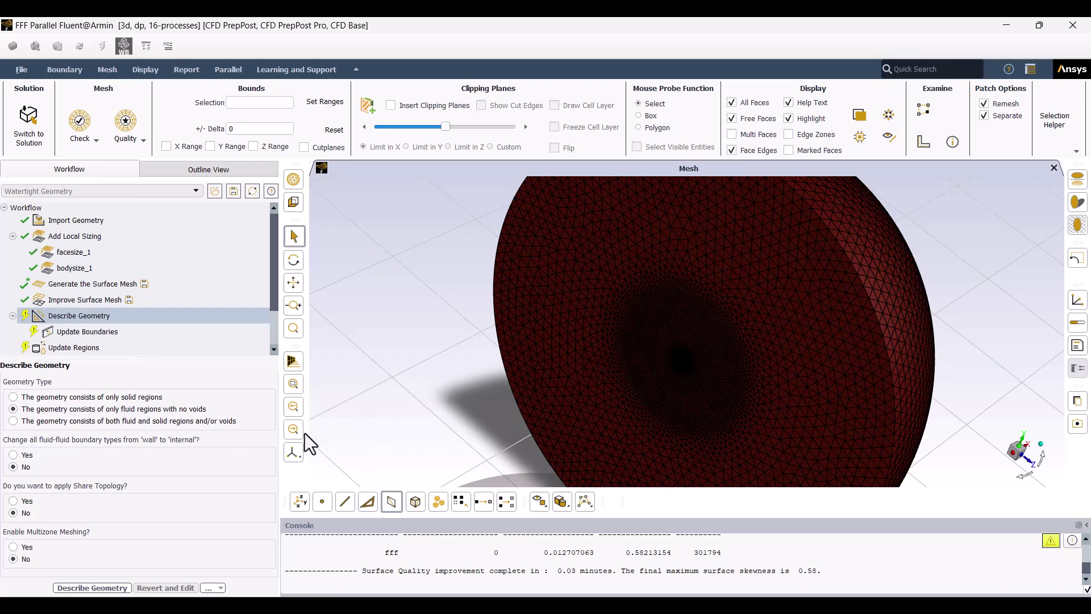
left_click(14, 456)
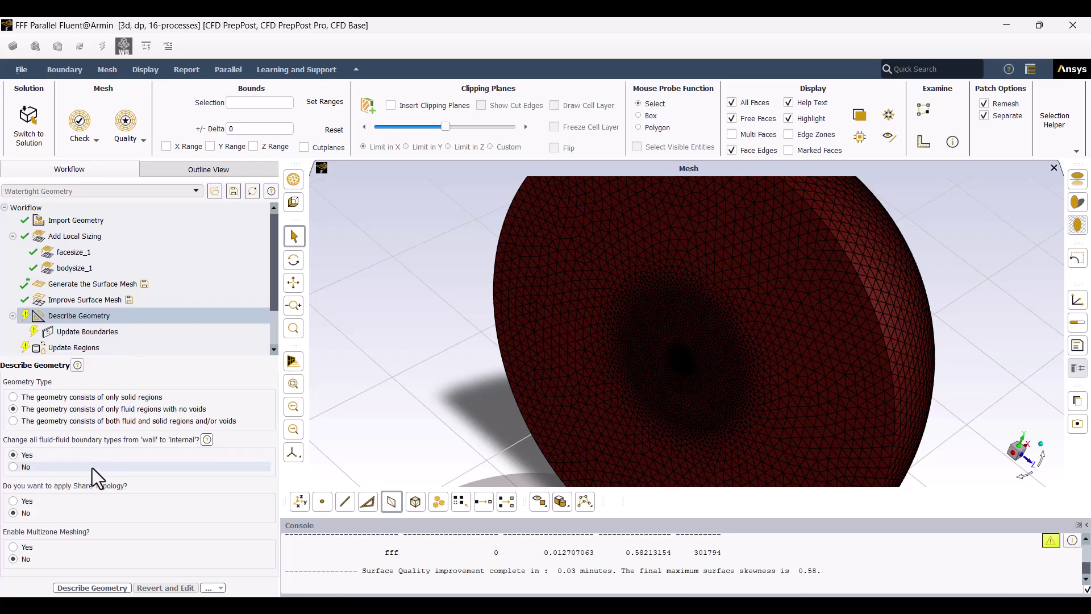
left_click(85, 587)
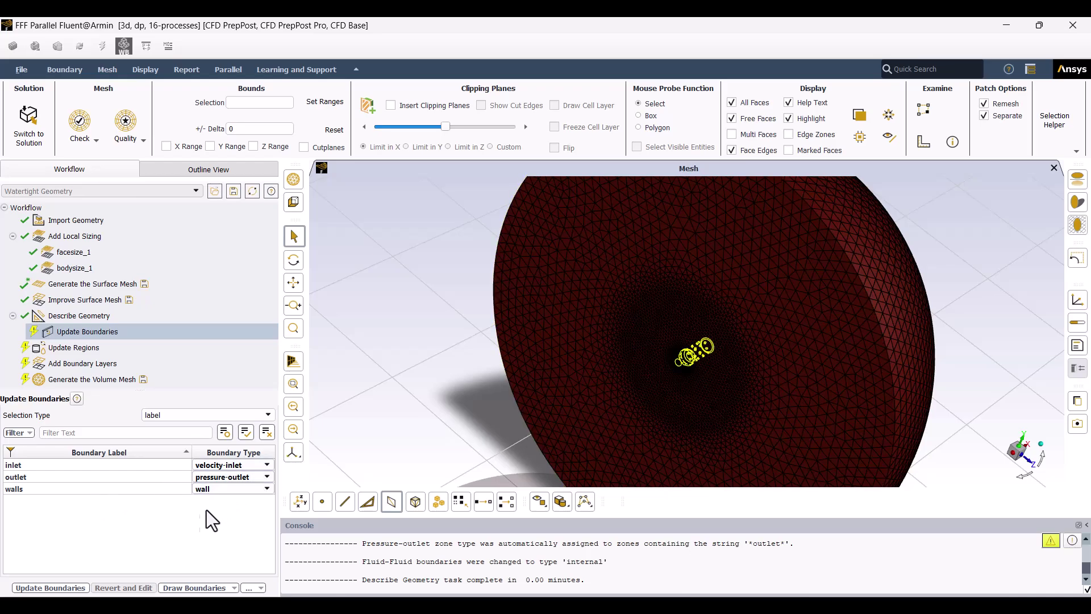
- Accept the boundary and region types, then add a 5-layer smooth-transition boundary layer
left_click(41, 591)
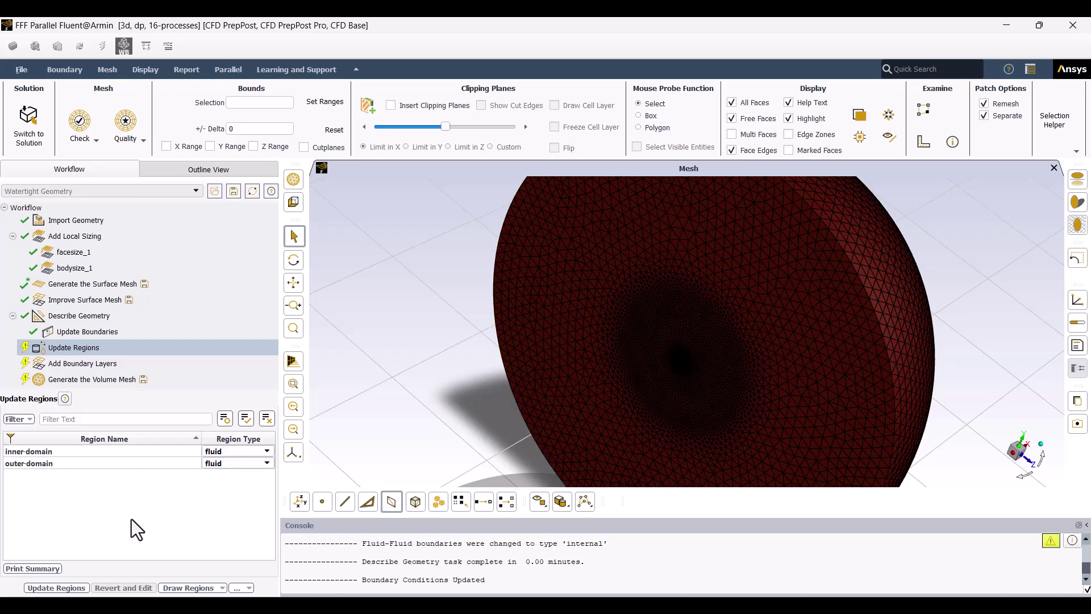
left_click(61, 587)
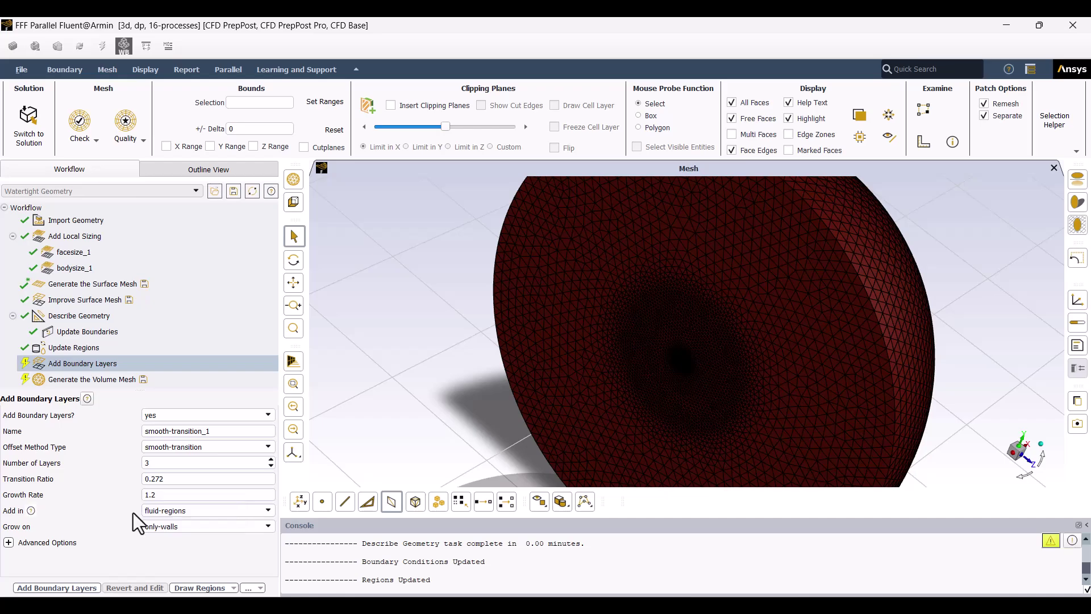
double_click(189, 465)
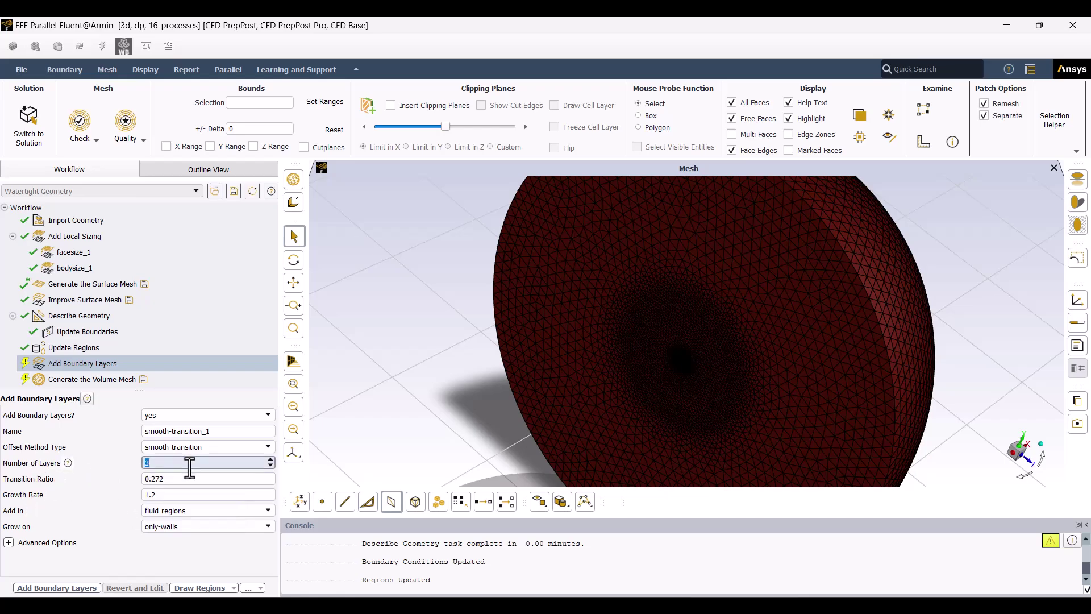
type("5")
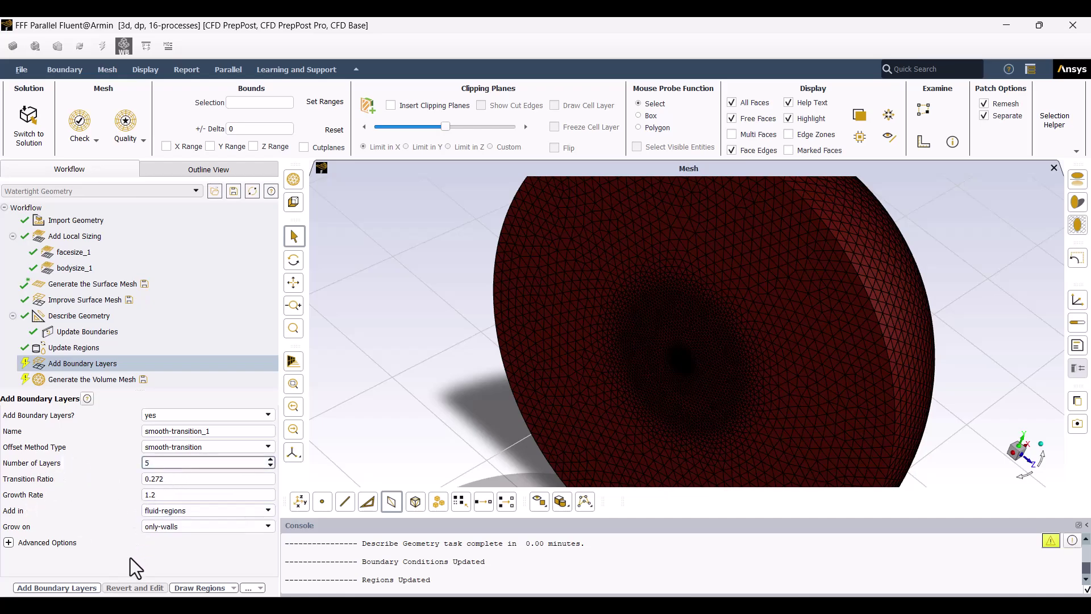
left_click(82, 587)
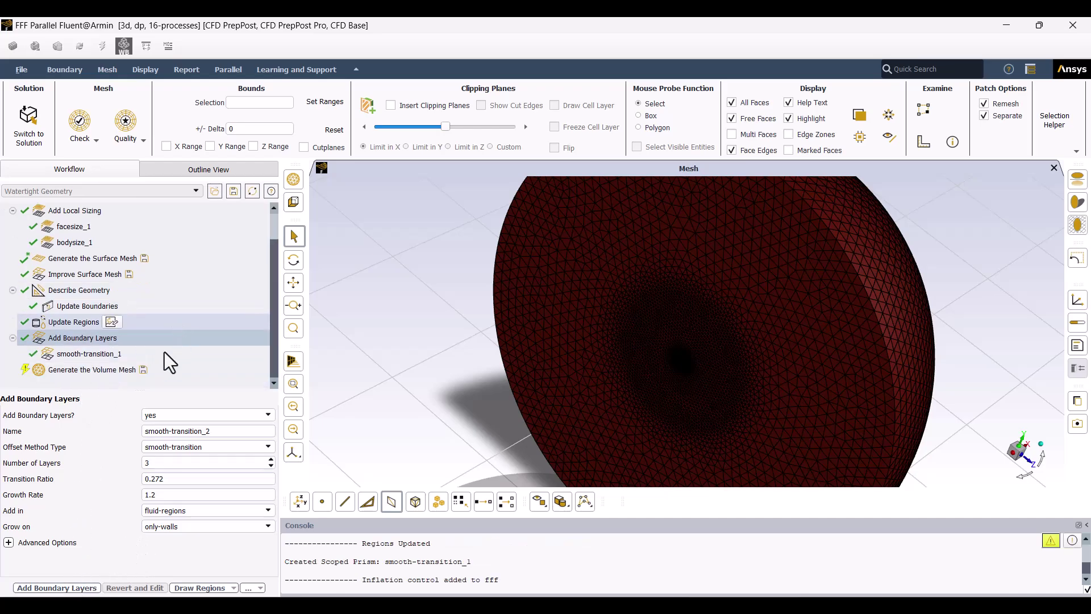
- Generate a poly-hexcore volume mesh with 'Avoid 1/8 octree transition' set to yes
left_click(101, 370)
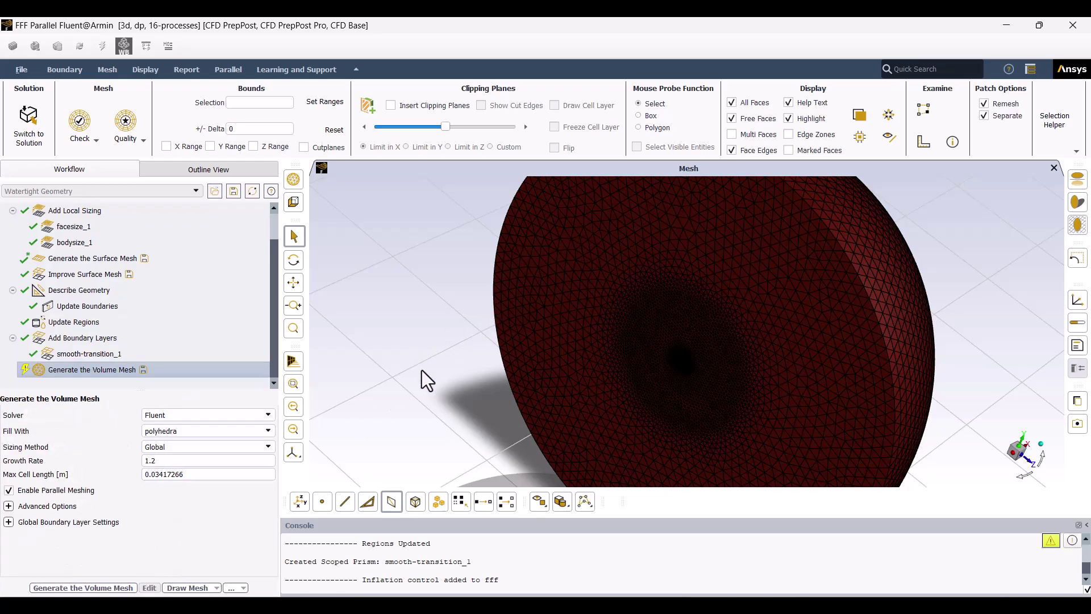
left_click(196, 431)
left_click(180, 451)
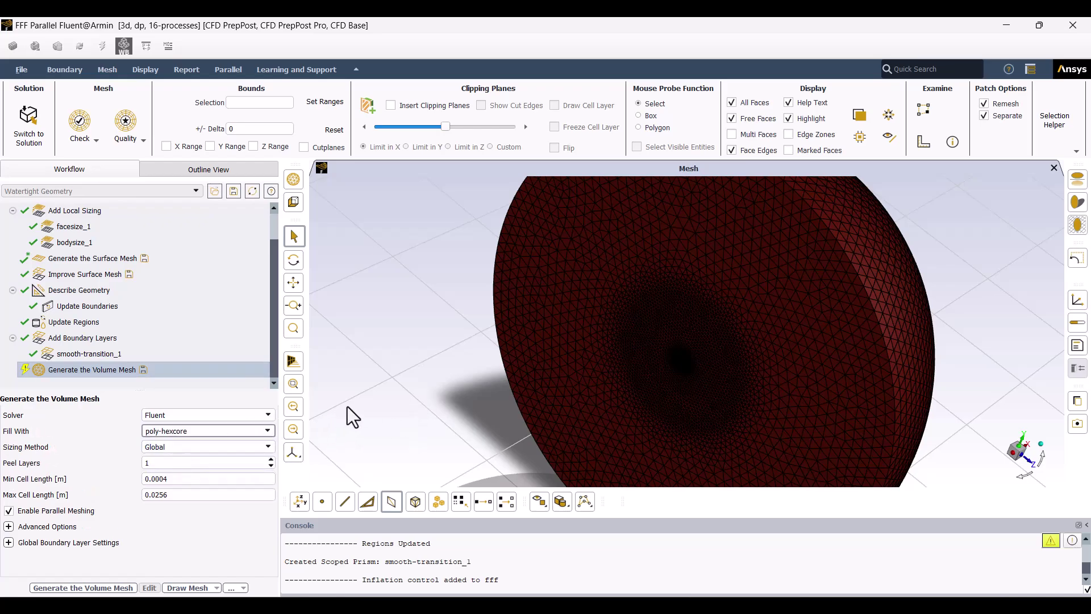
left_click(8, 526)
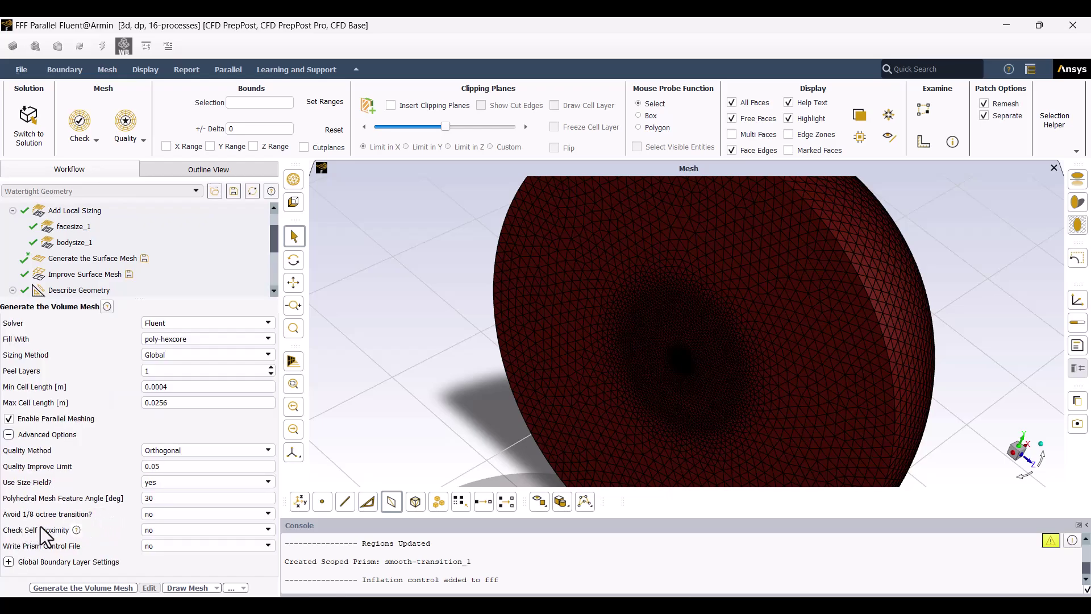
left_click(158, 513)
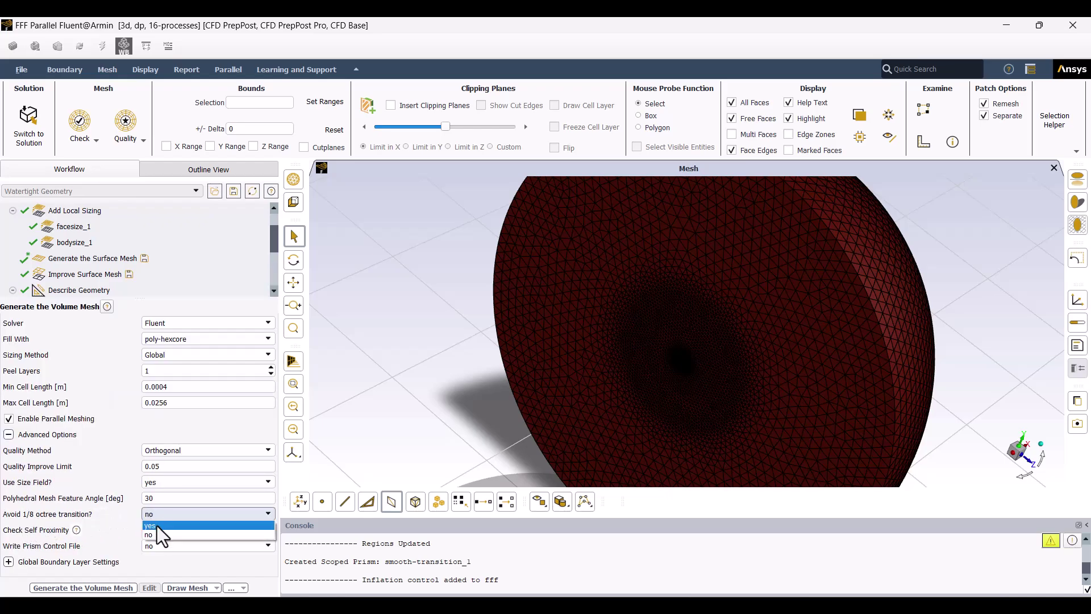
left_click(154, 526)
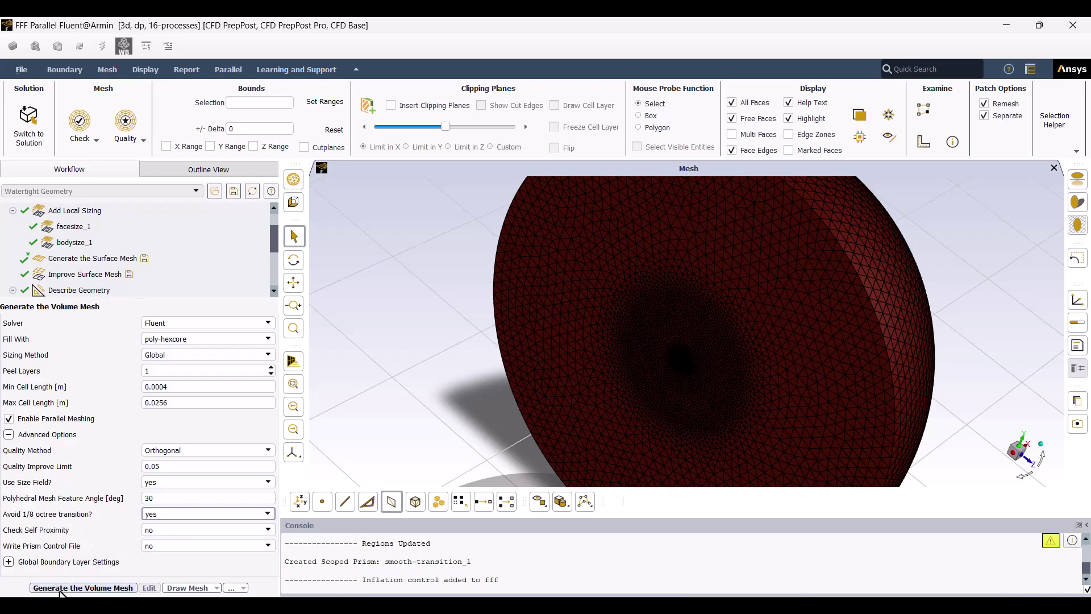
left_click(57, 588)
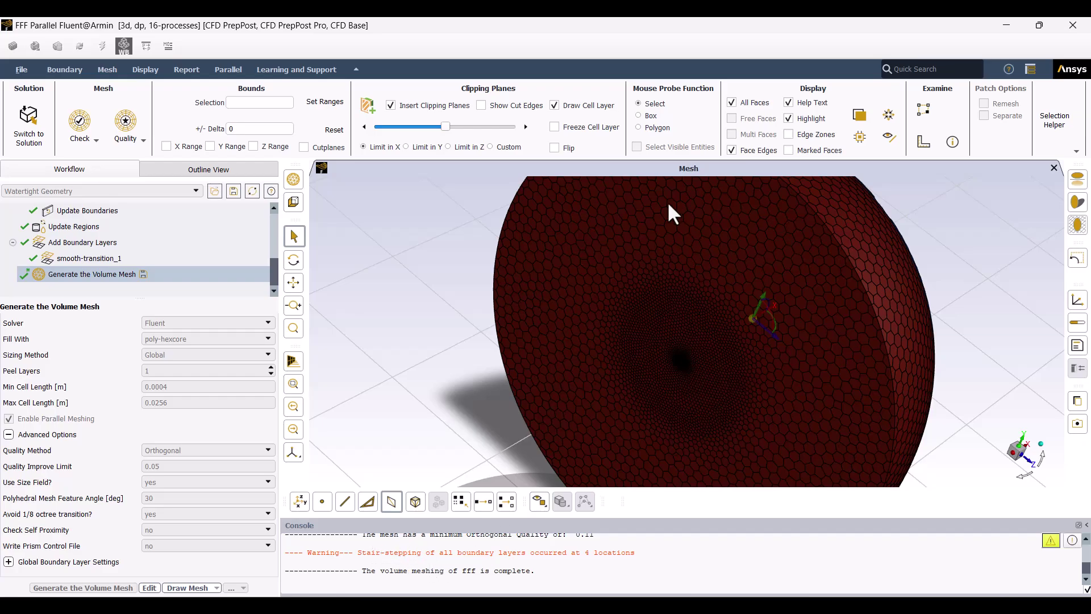
- Clip the volume mesh in Z and zoom in on the cross-section
left_click(448, 147)
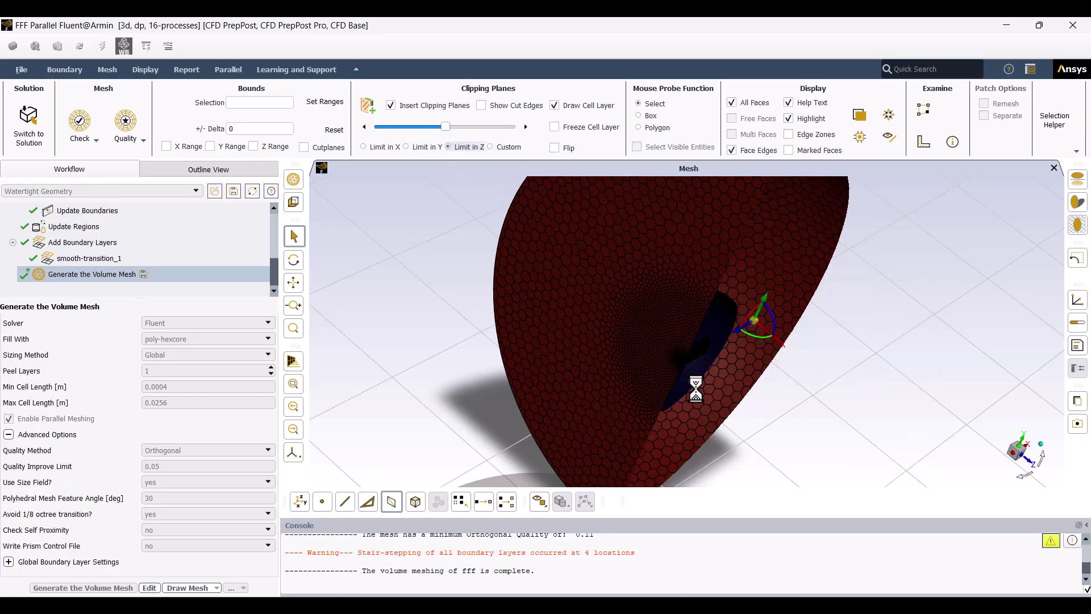
left_click_drag(765, 445, 710, 424)
scroll(703, 582, "up", 5)
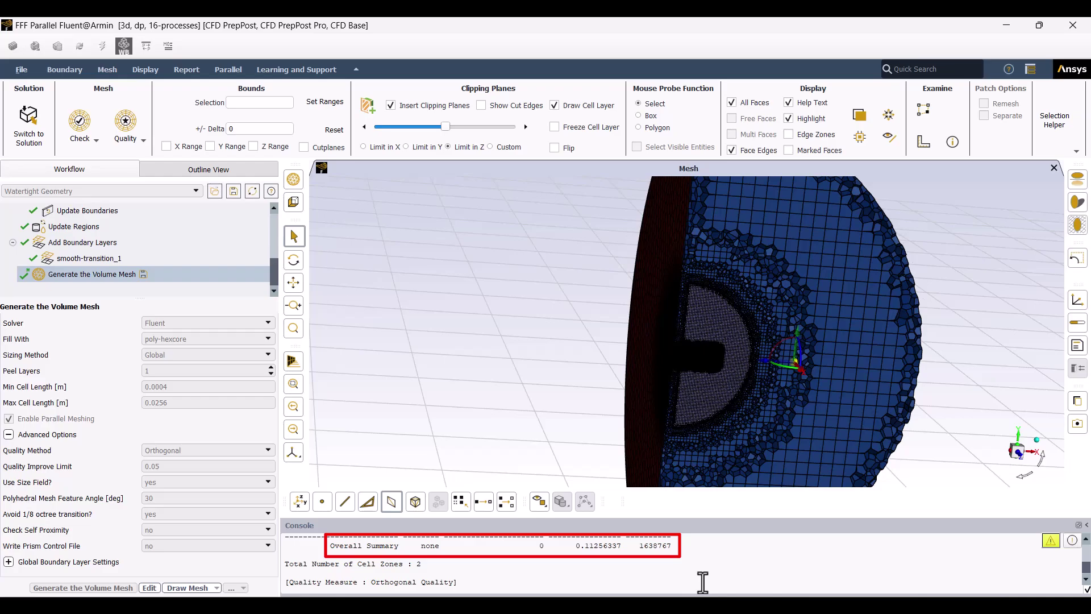
scroll(687, 580, "down", 1)
scroll(667, 577, "up", 1)
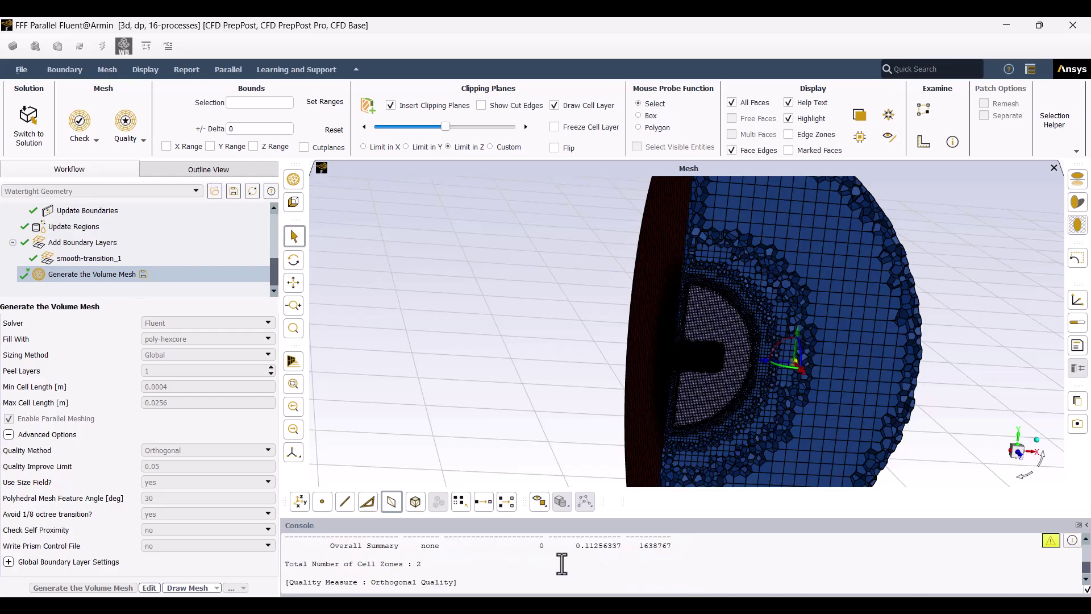
scroll(561, 564, "down", 1)
scroll(724, 382, "up", 2)
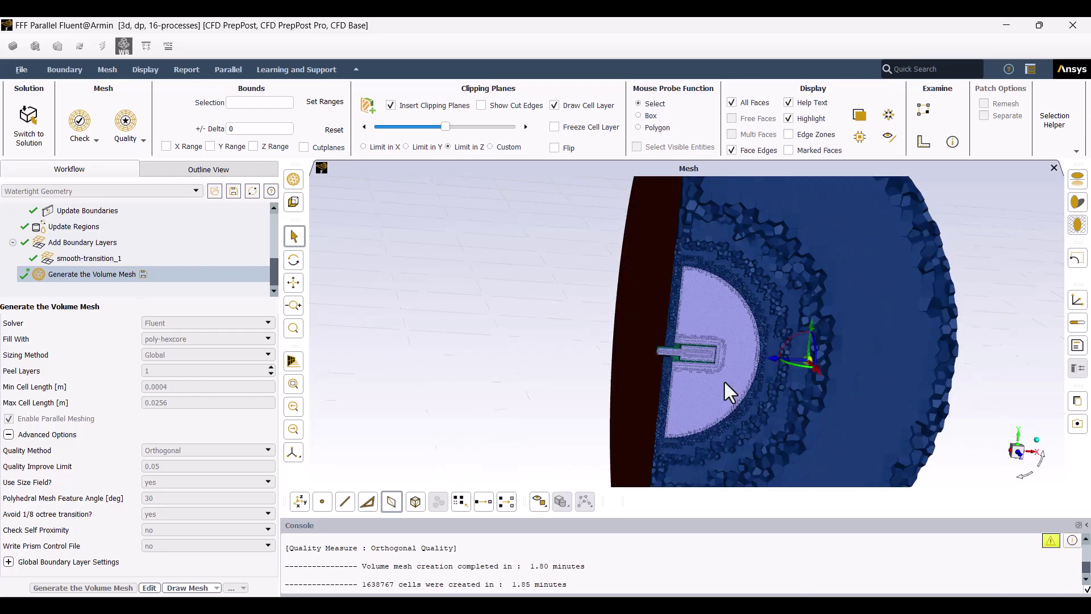
scroll(710, 341, "up", 8)
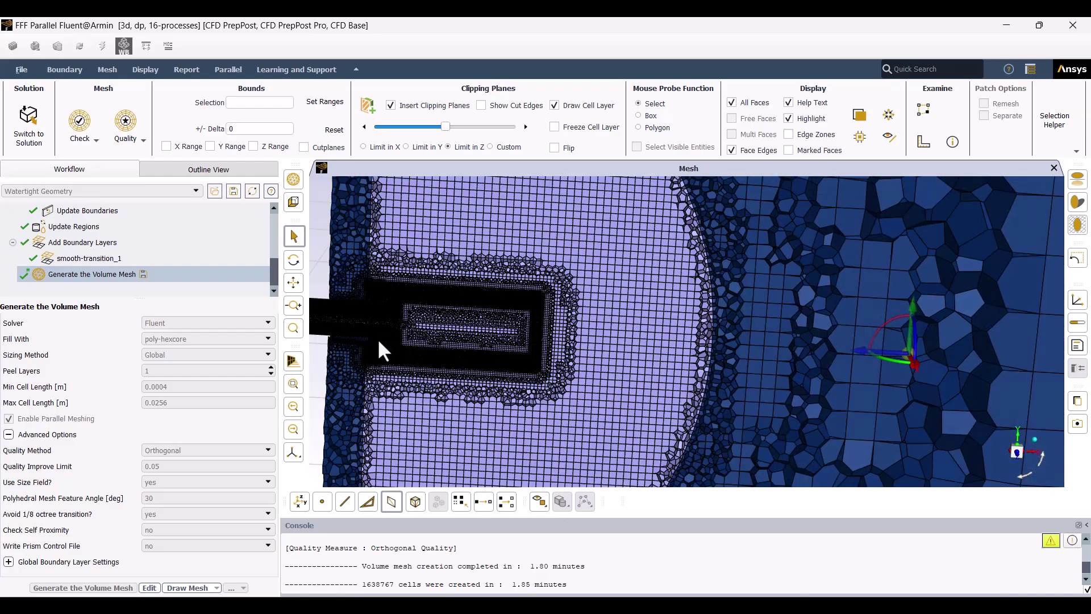
- Rotate to inspect the fin's sides, then quit Fluent Meshing and confirm
left_click_drag(378, 338, 529, 260)
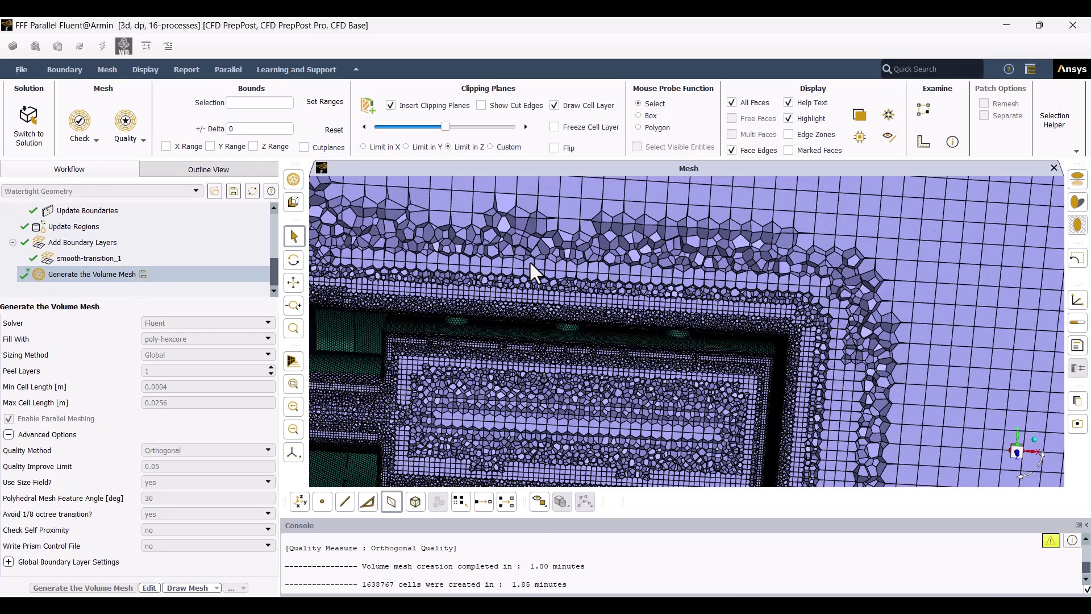
mouse_move(566, 340)
left_mouse_down()
mouse_move(729, 344)
mouse_move(506, 351)
mouse_move(577, 356)
left_mouse_up()
scroll(555, 355, "up", 6)
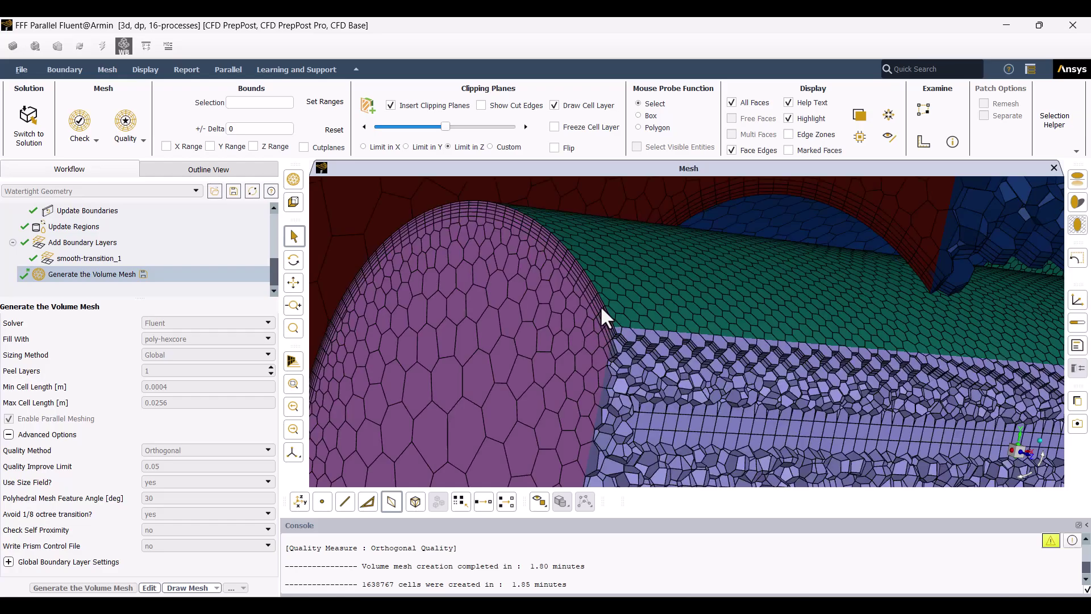
scroll(646, 261, "down", 5)
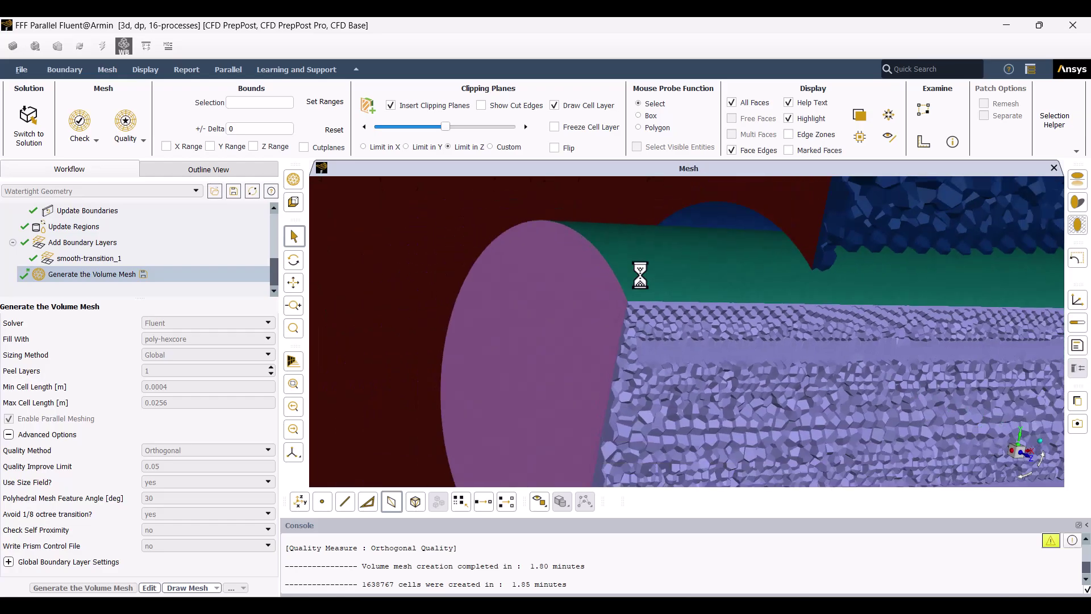
left_click(1073, 25)
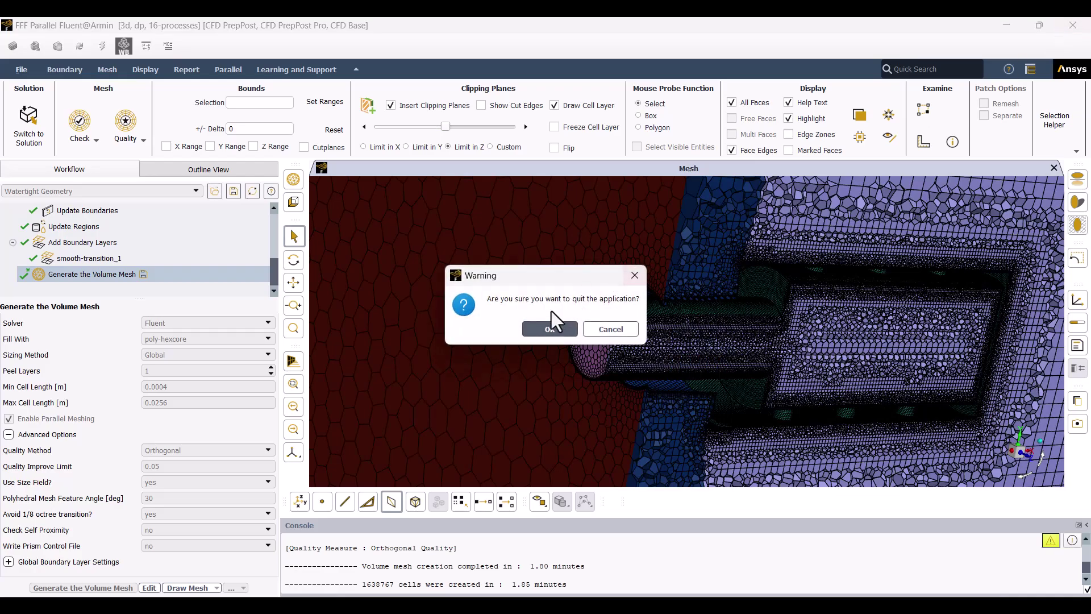
left_click(537, 332)
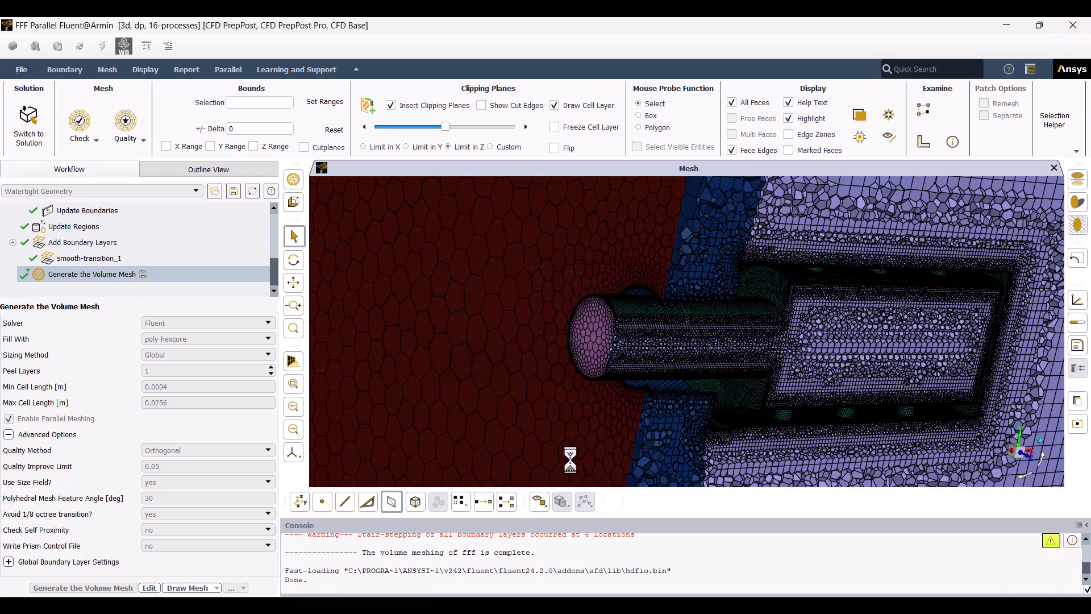